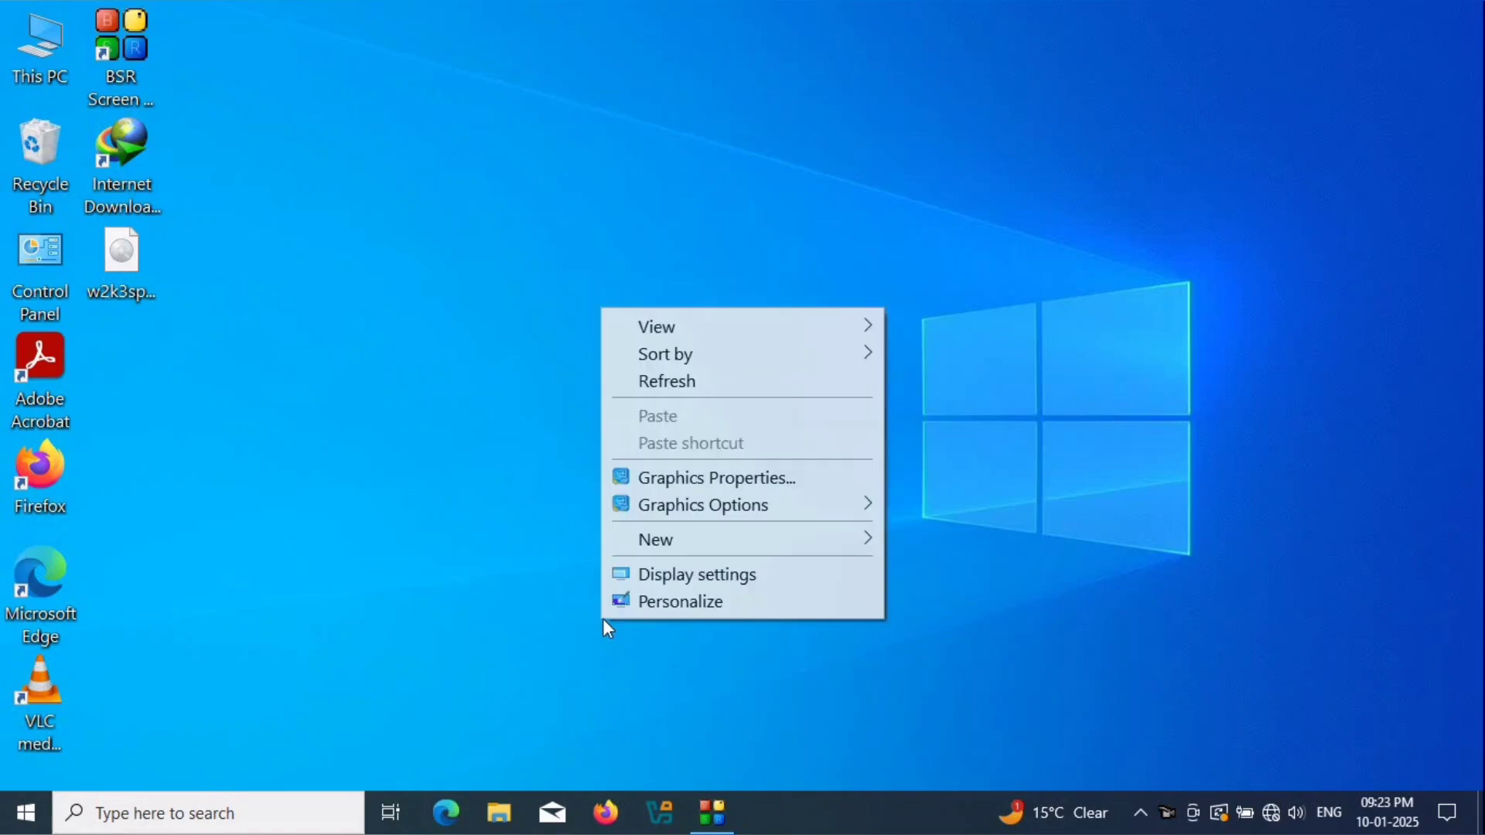
Refresh the desktop, then open Oracle VirtualBox and reposition its manager window so it is fully visible
click(704, 383)
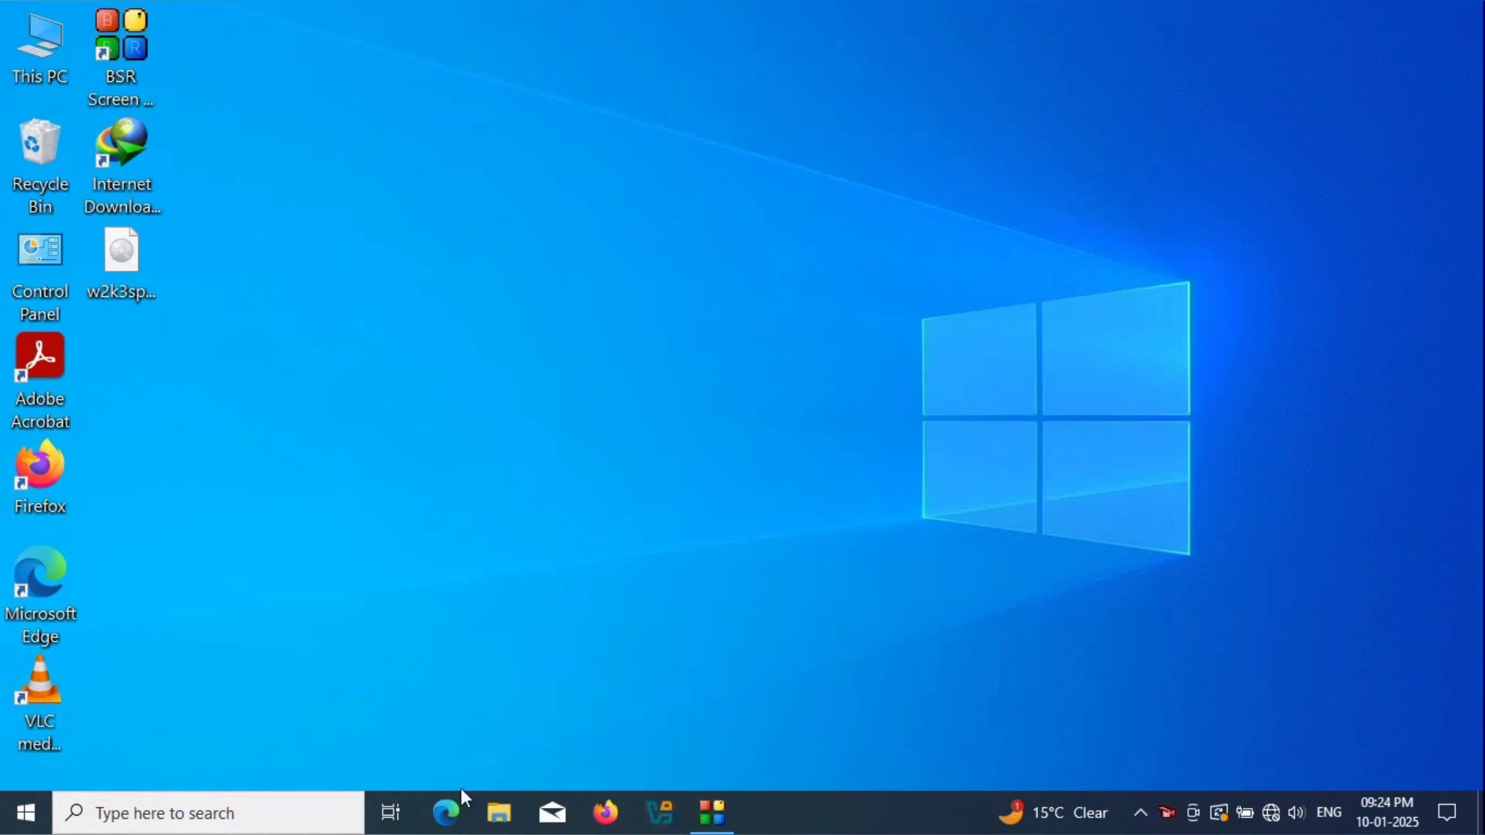
click(662, 819)
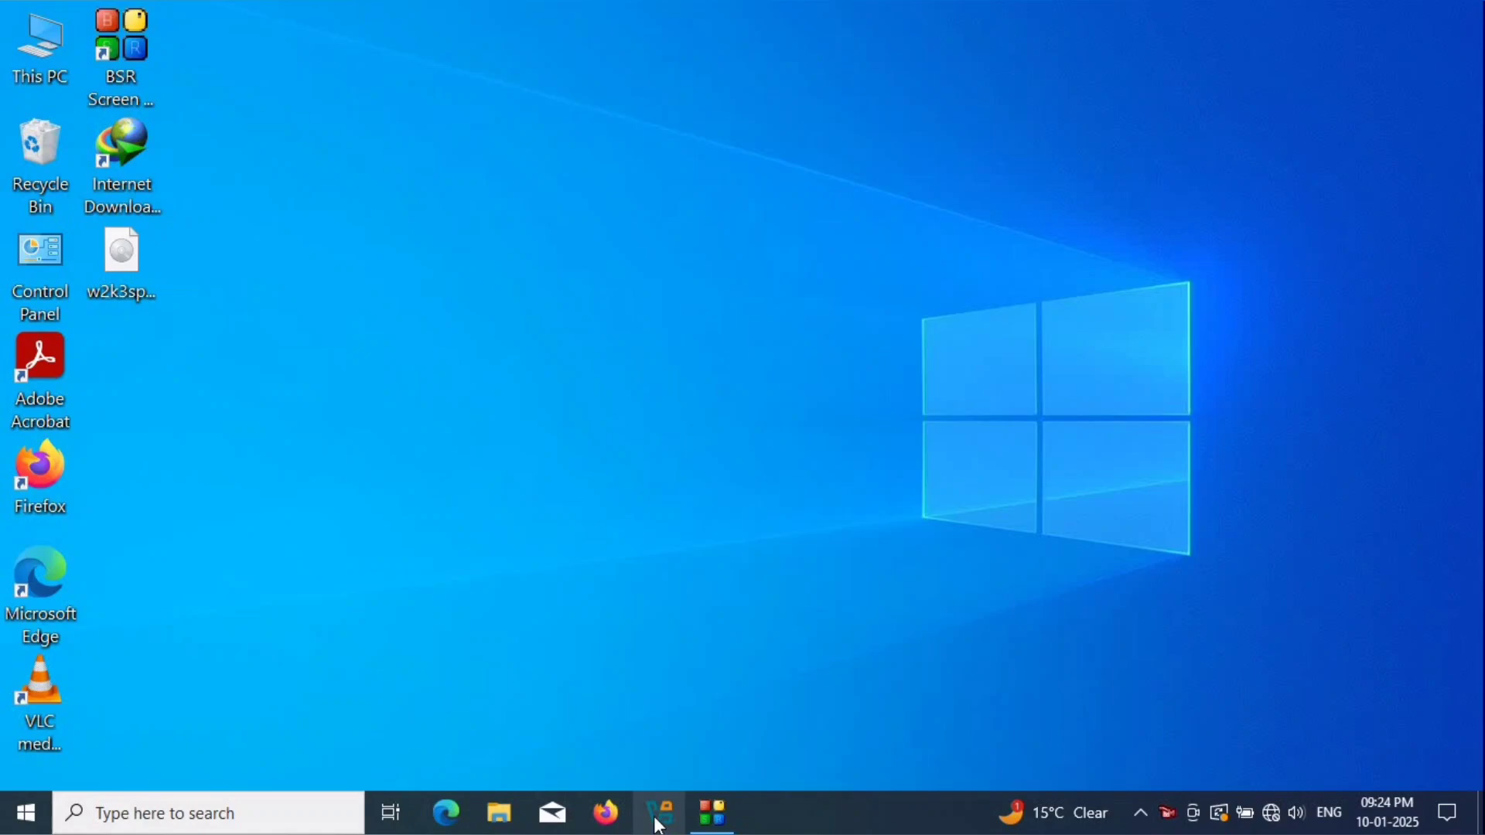
right_click(949, 173)
click(1015, 250)
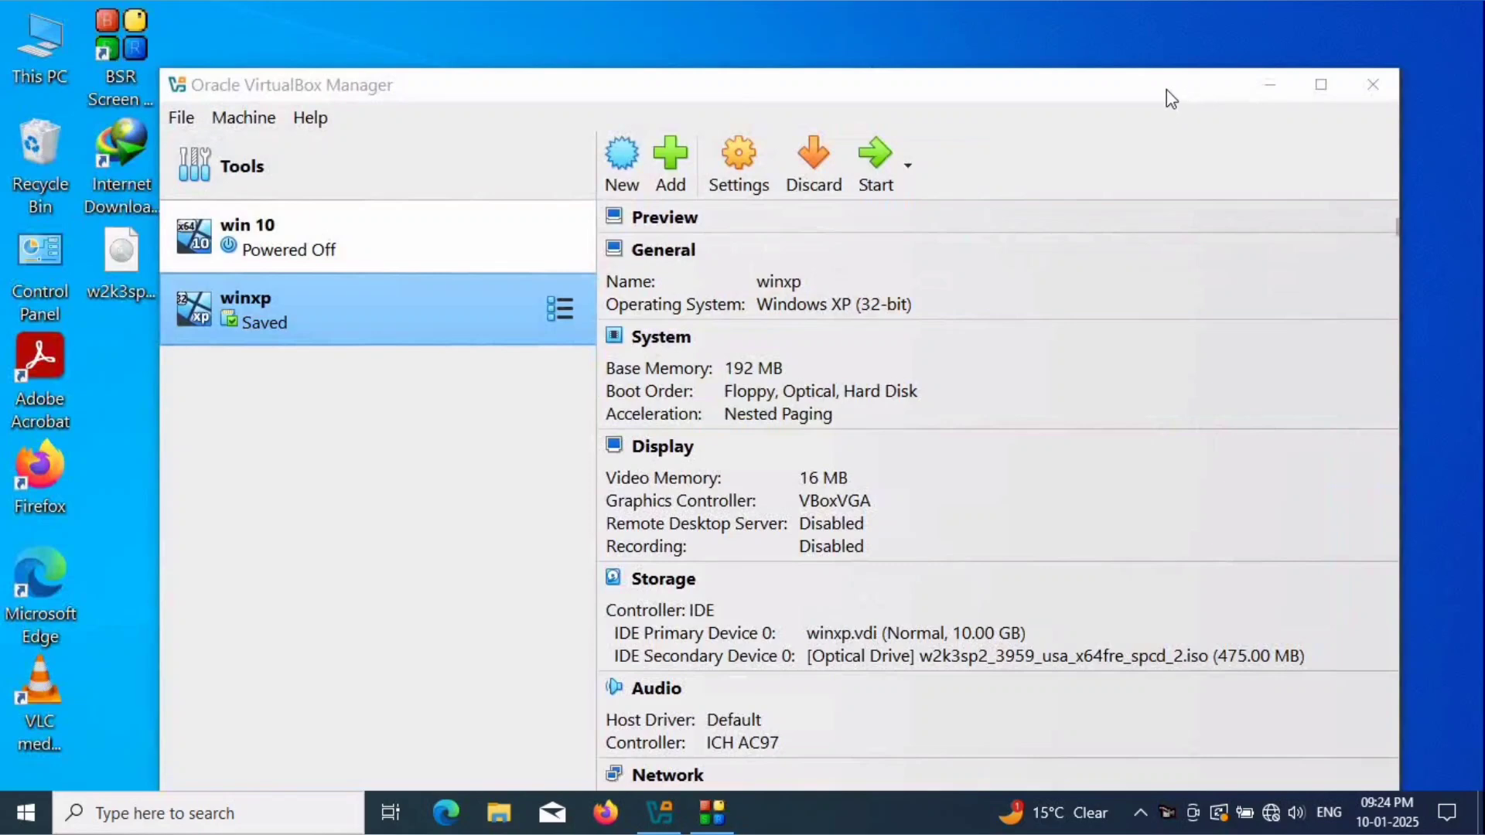
drag(1166, 90, 1151, 55)
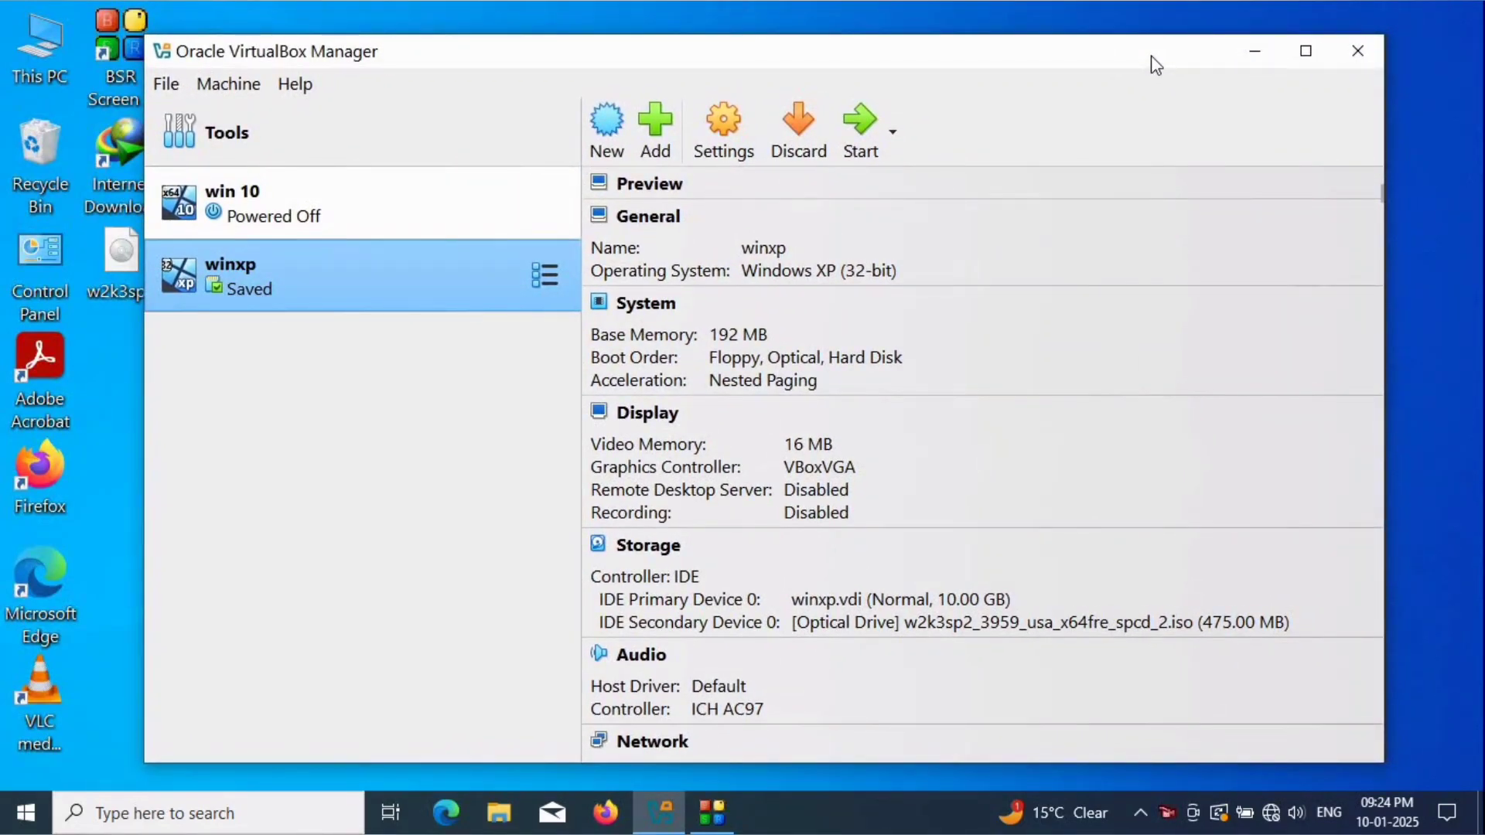
drag(1140, 54, 1145, 54)
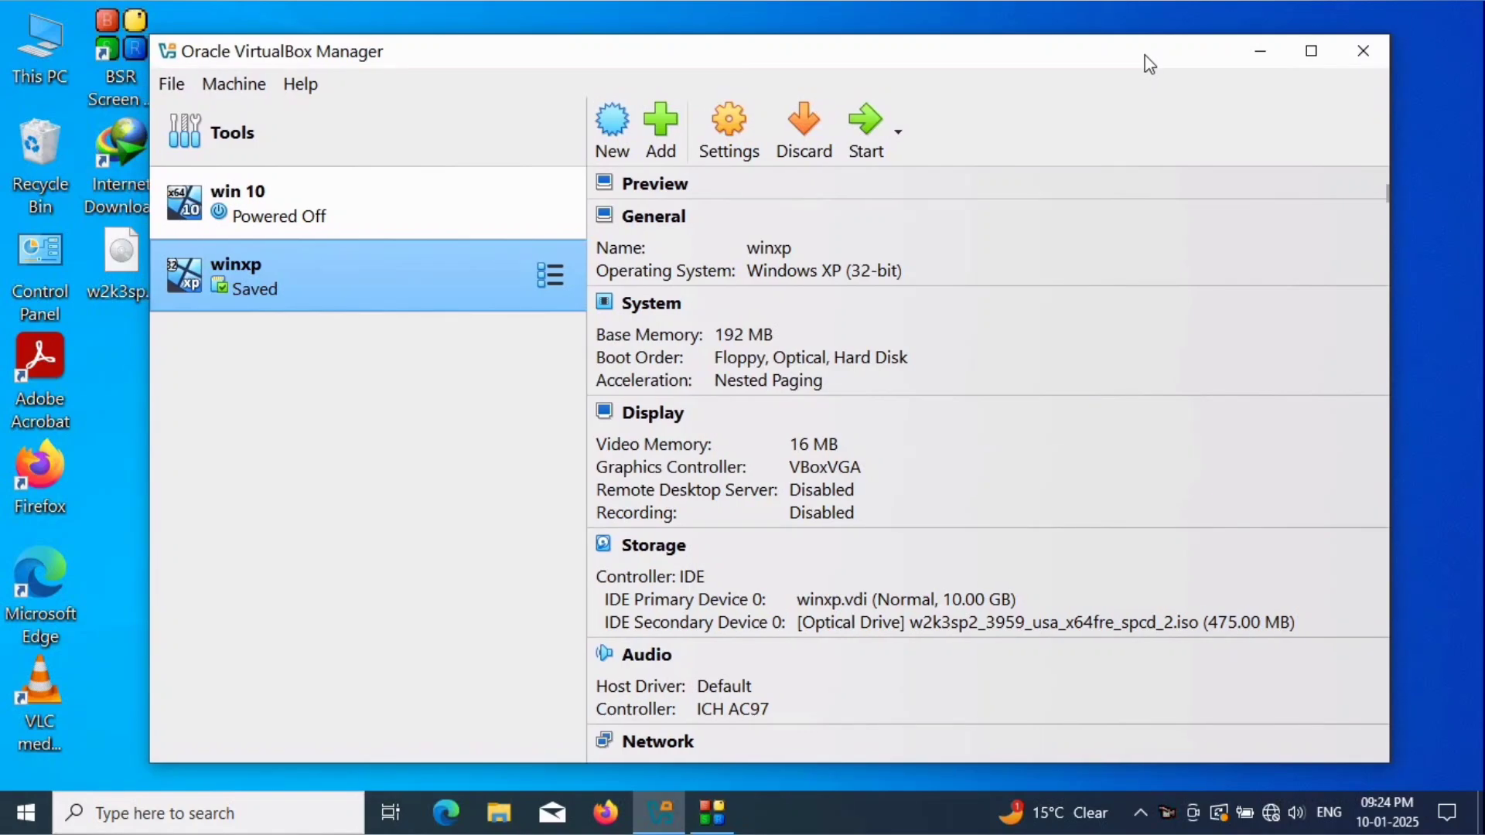
Start creating a new virtual machine named "windows 7"
click(605, 124)
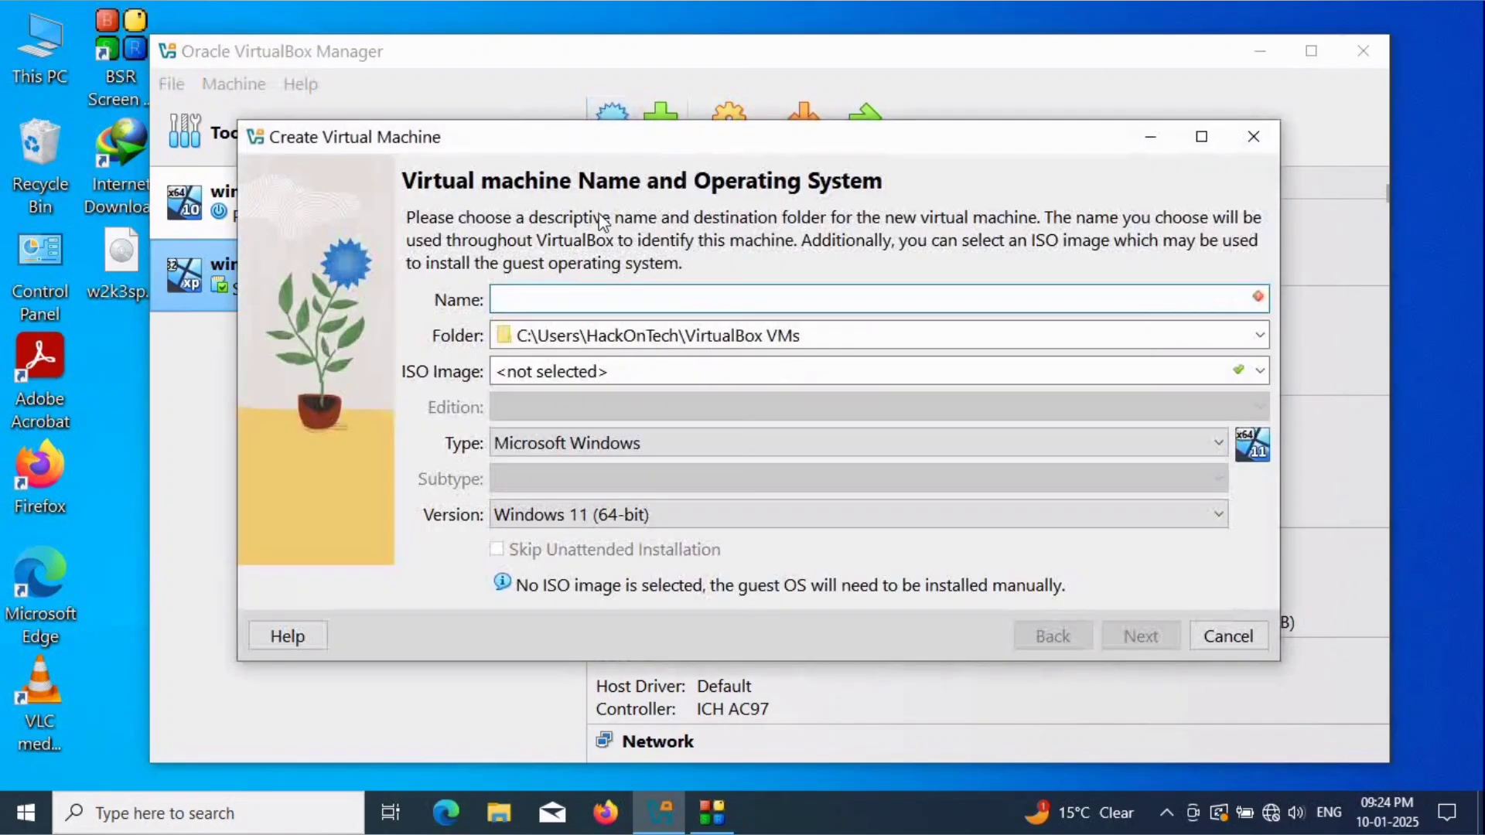
text(w)
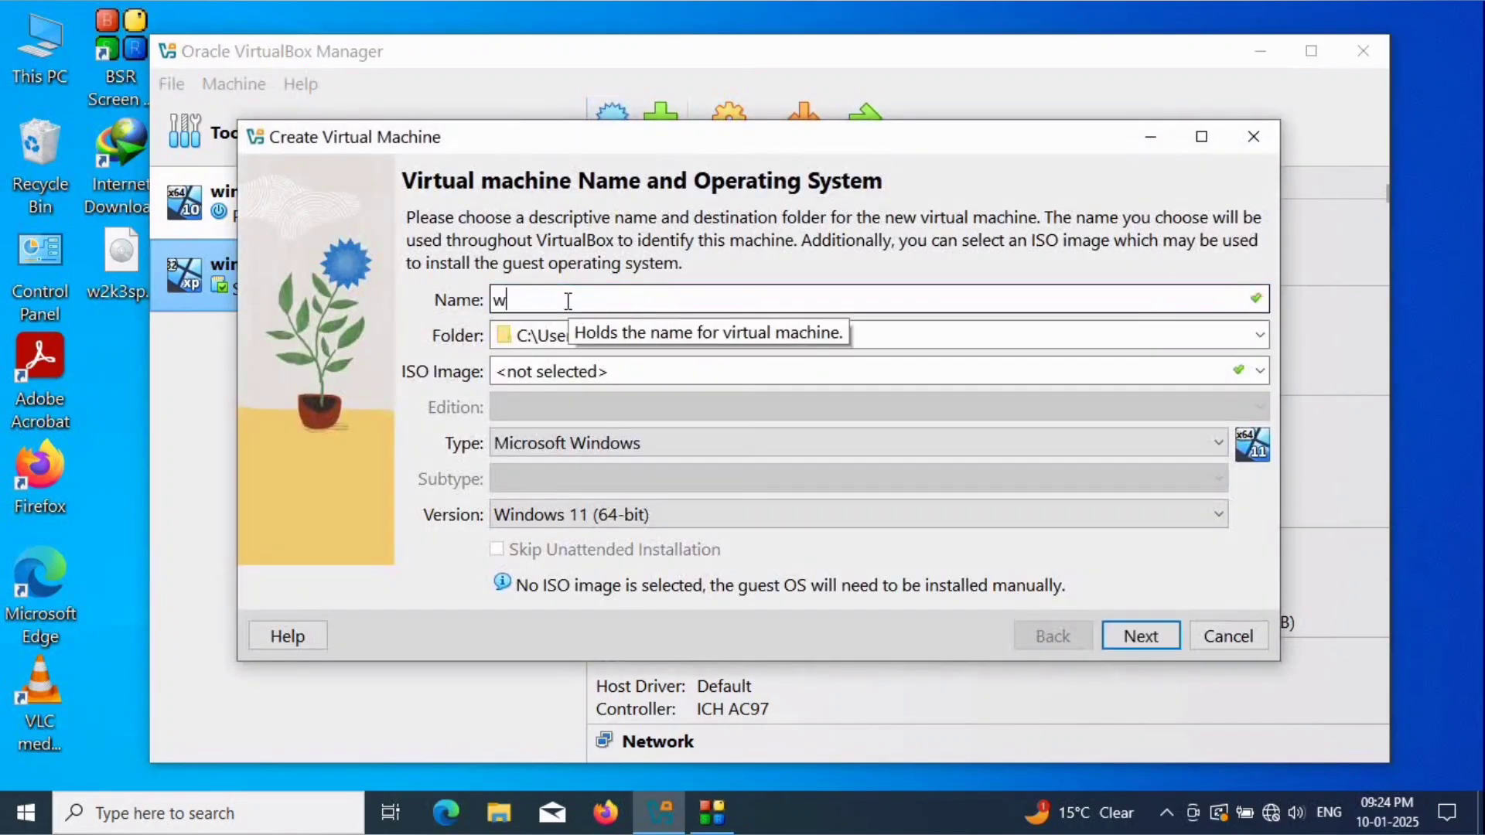
text(indows 7)
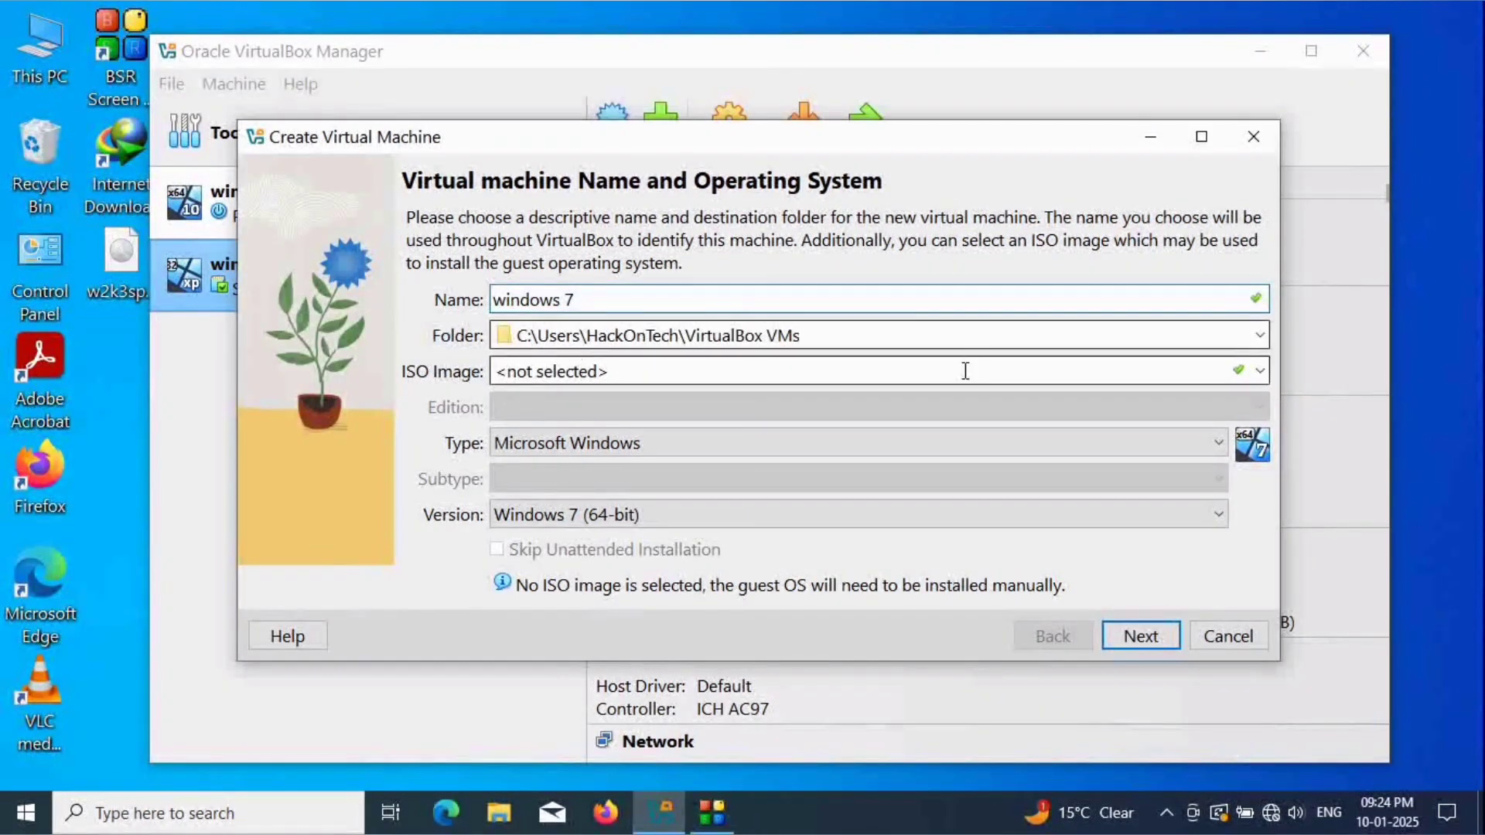
Attach E:\Software\W7AIO.OEM.ENU.APR2018.iso with unattended installation skipped, and accept the default memory and processor settings
click(1260, 372)
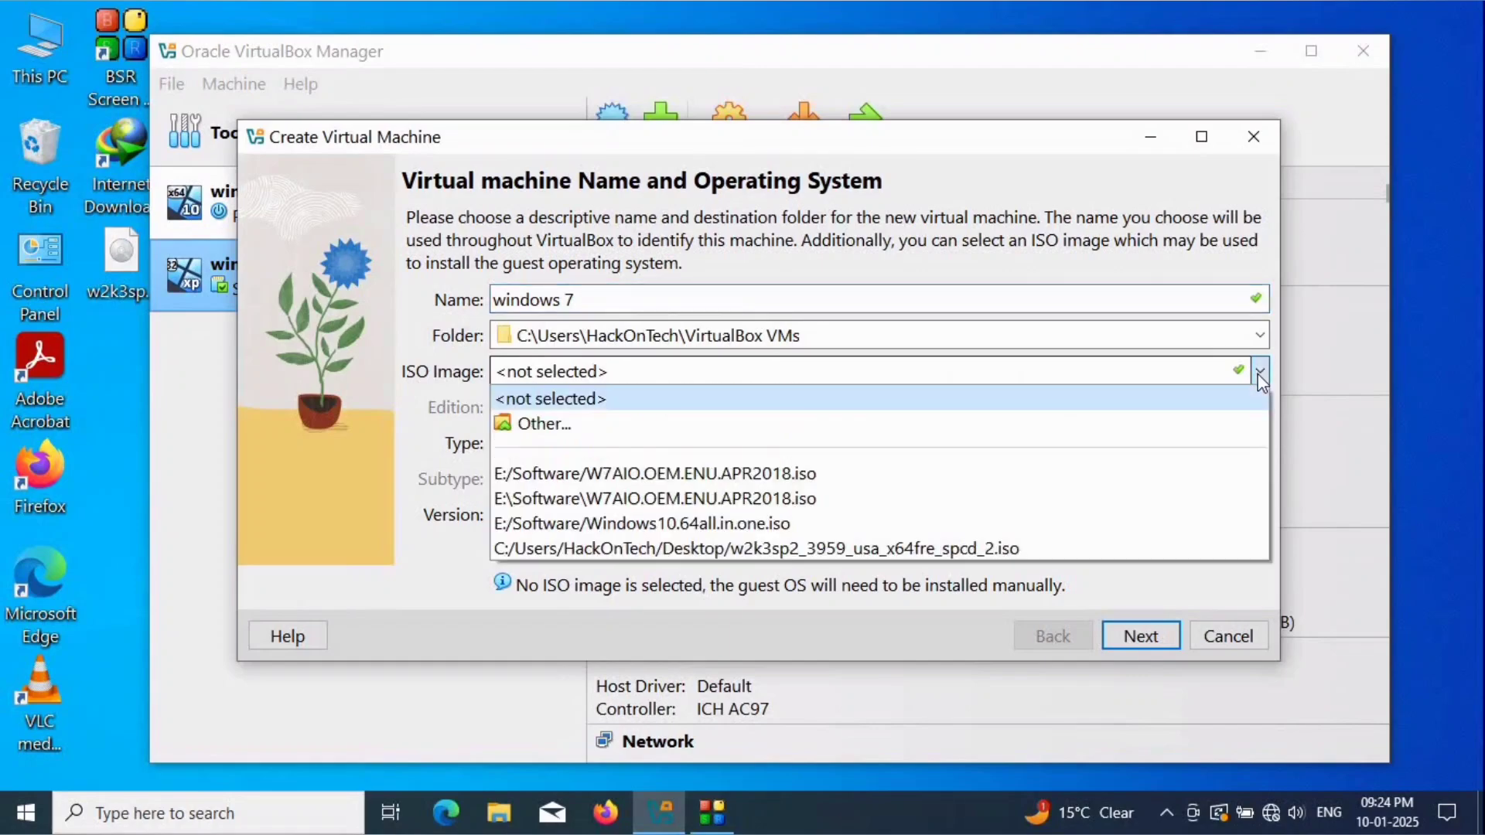
click(681, 498)
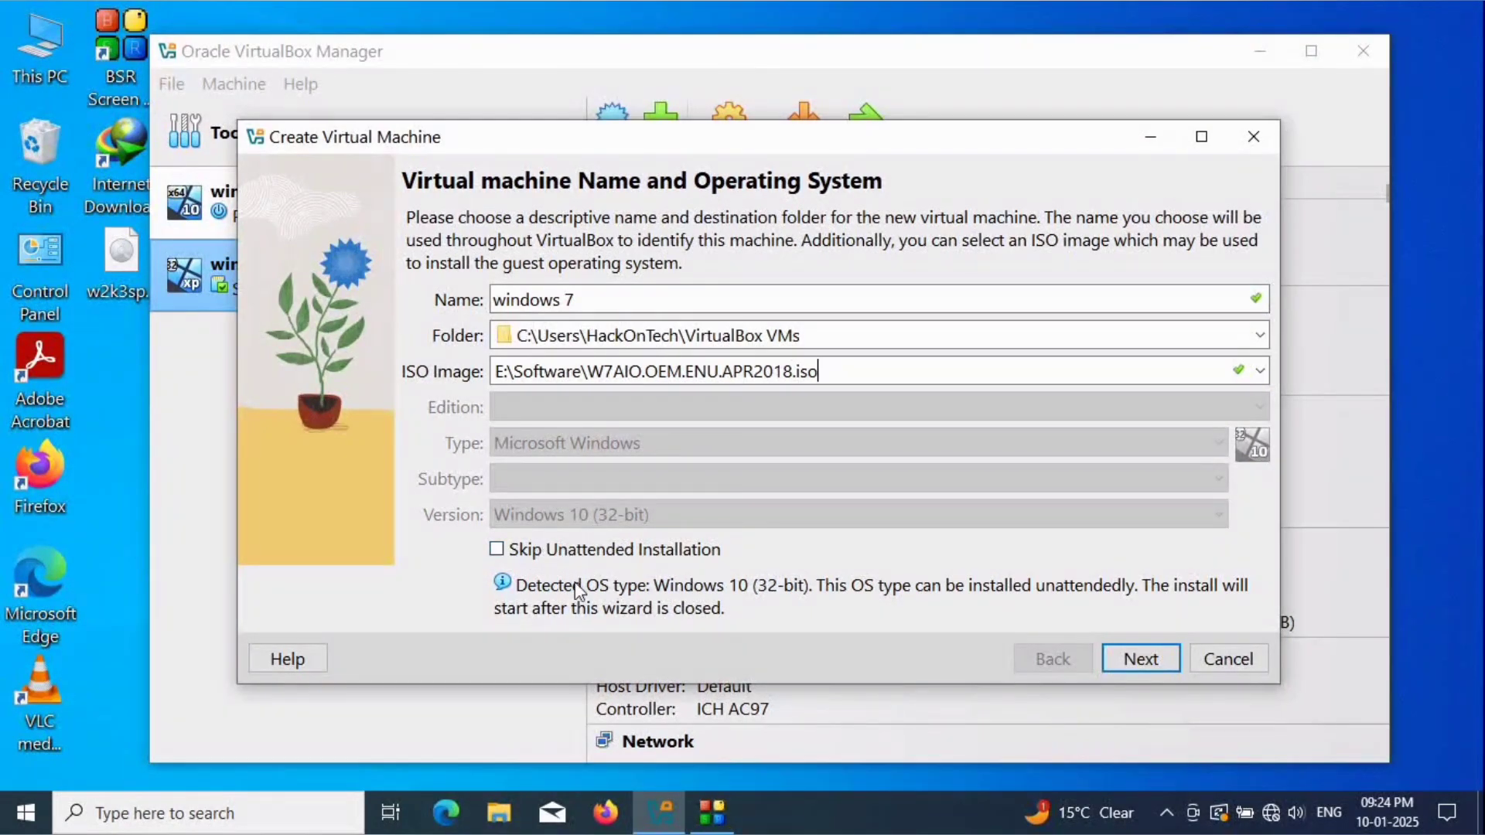
click(495, 550)
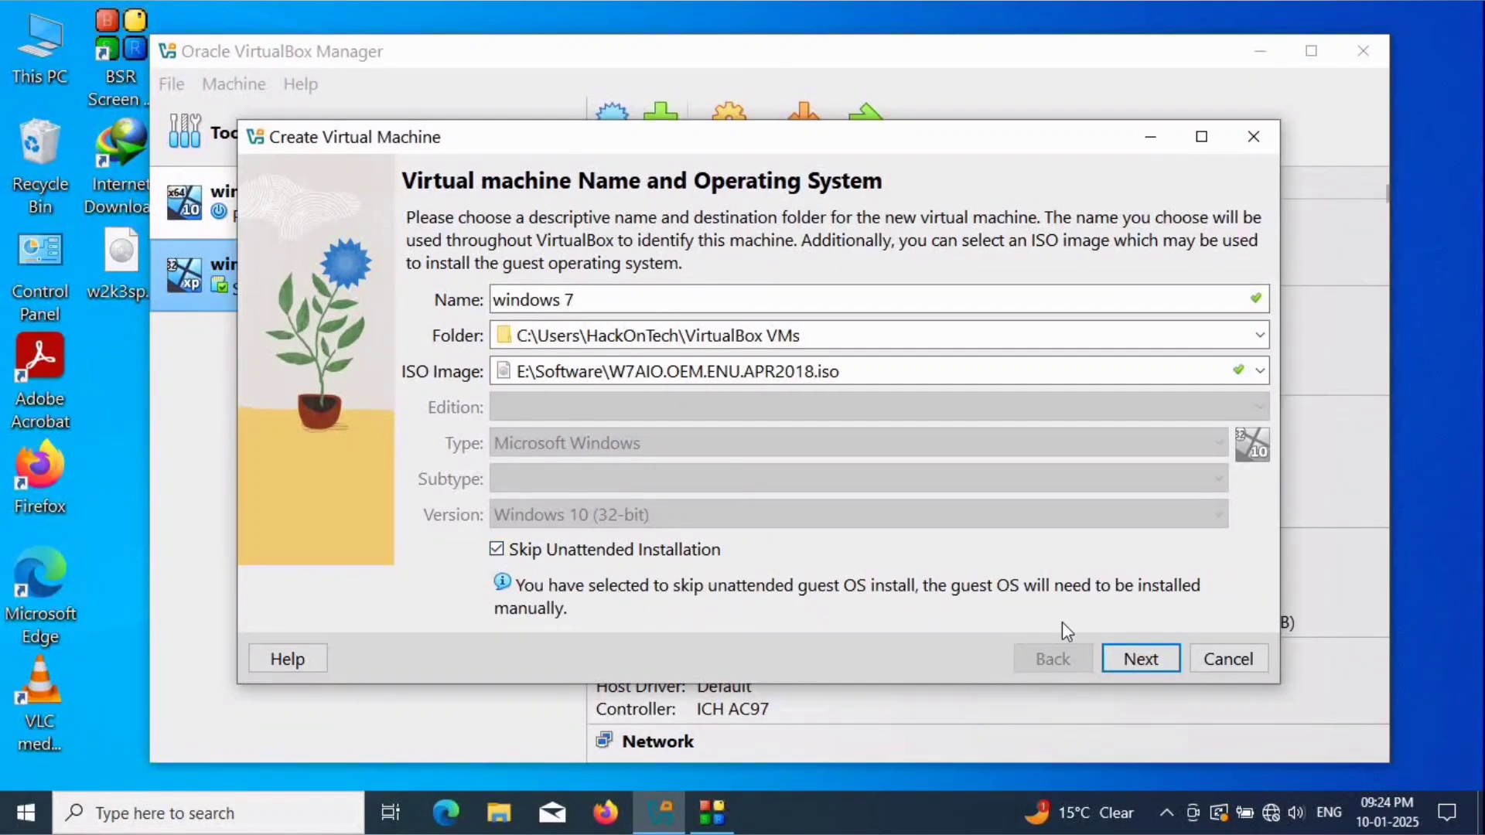
click(1142, 659)
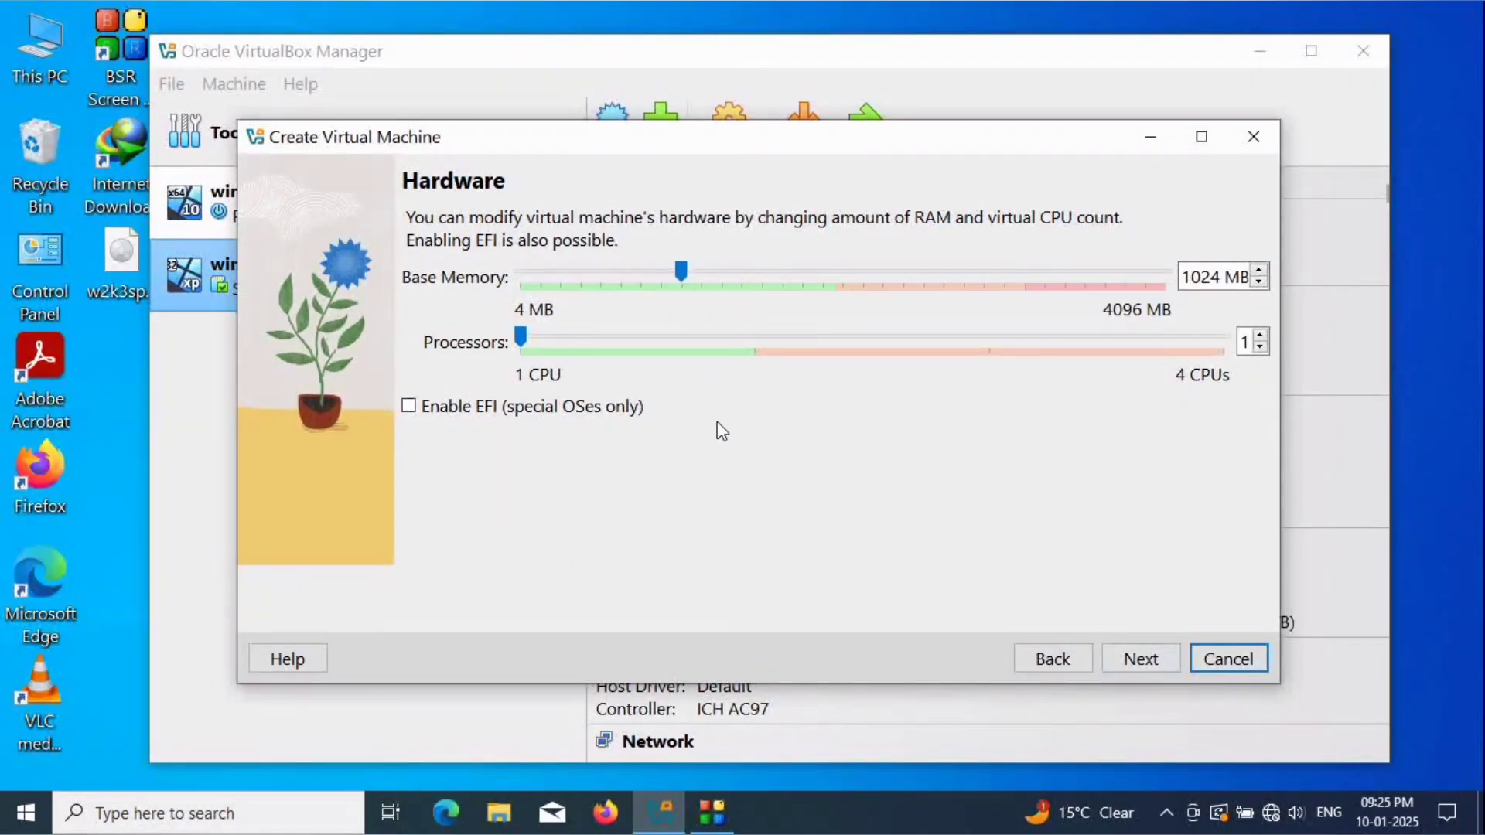
click(1142, 659)
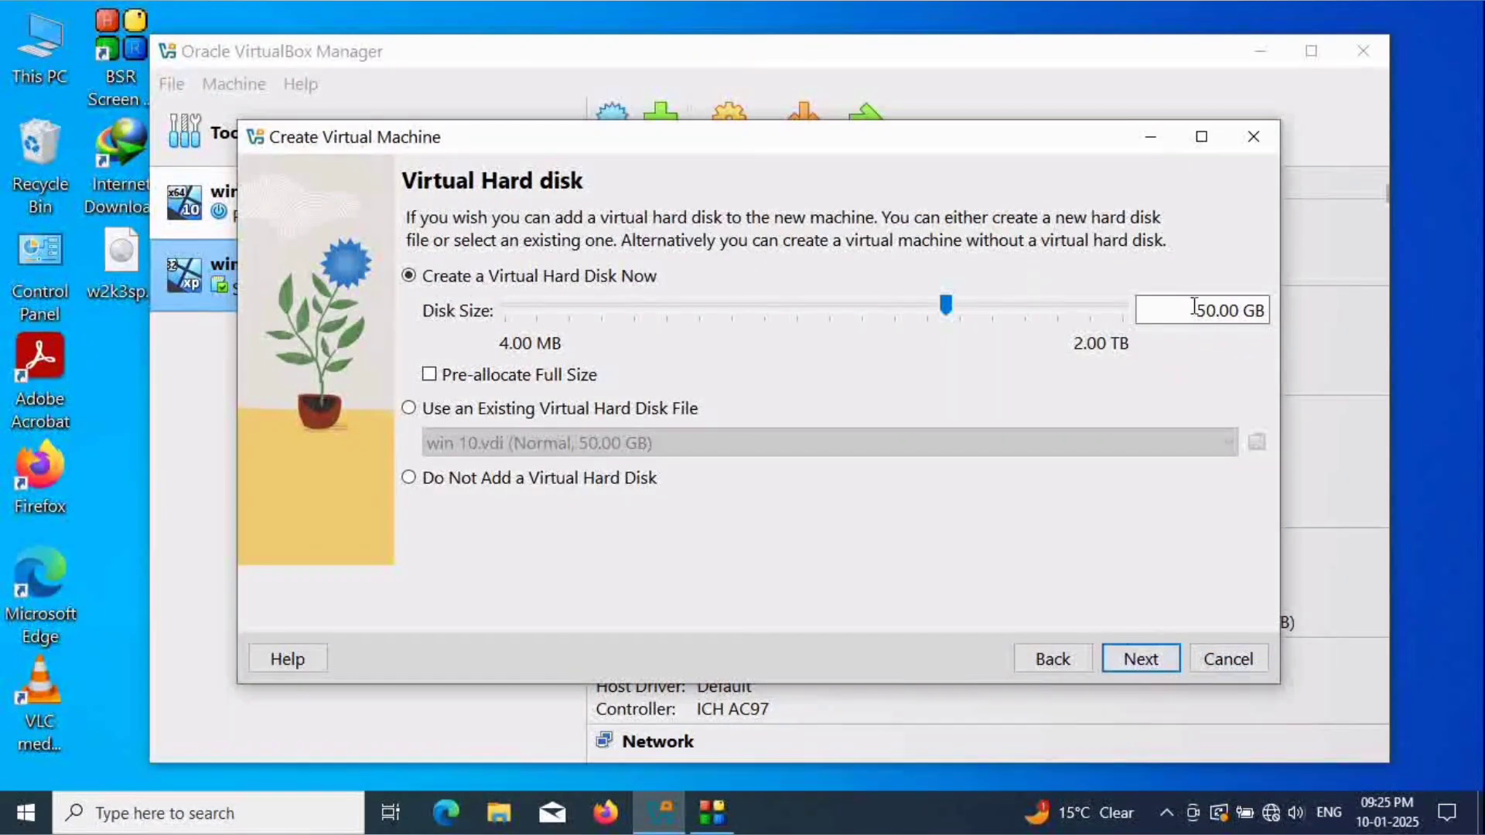
Set the new virtual hard disk's size to 60 GB
drag(1201, 312, 1247, 318)
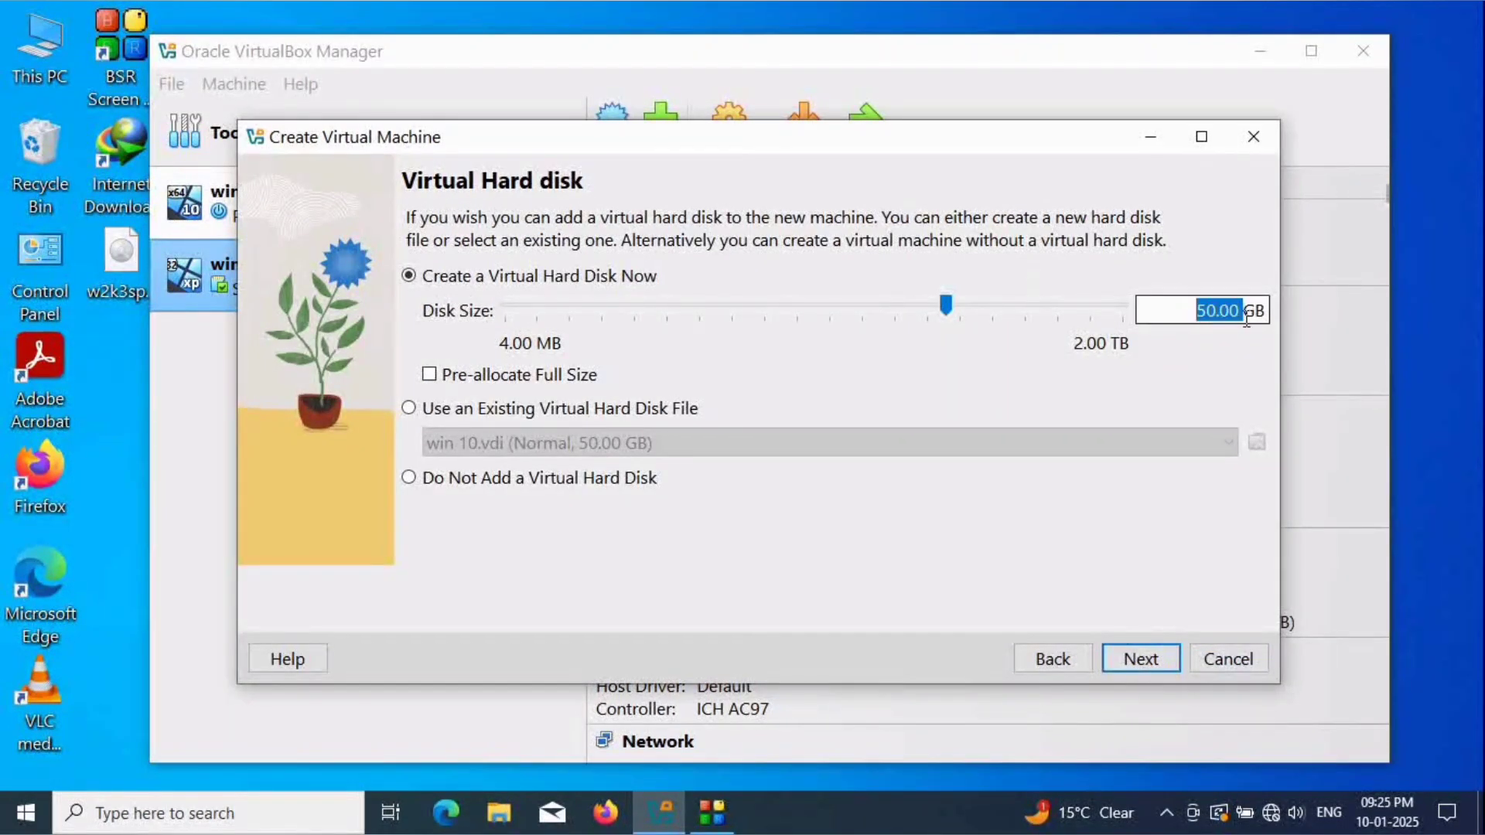
click(1187, 310)
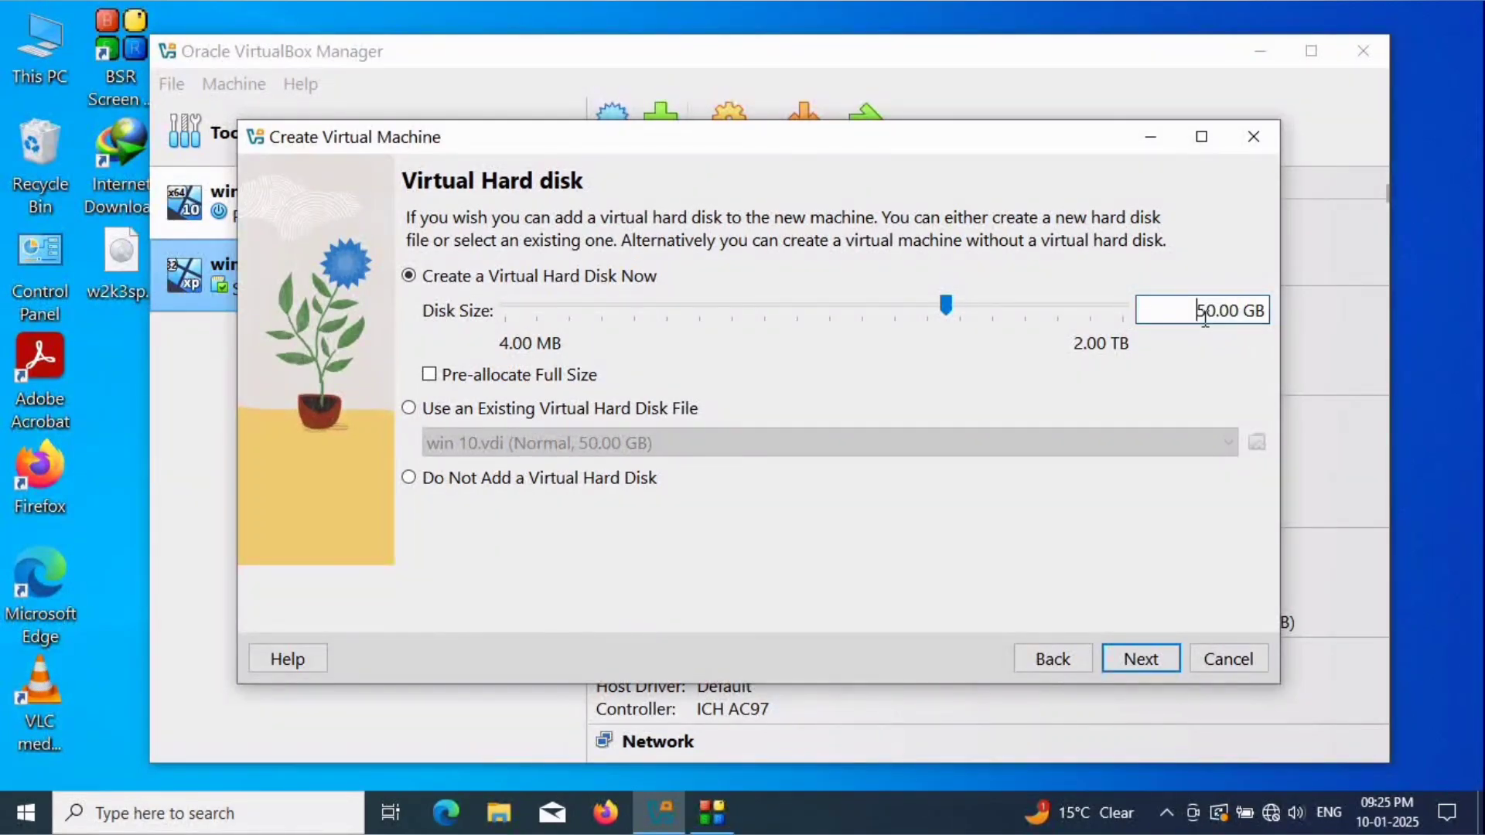
key(Right)
key(Right)
key(shift+End)
drag(1173, 337, 1218, 307)
click(1194, 311)
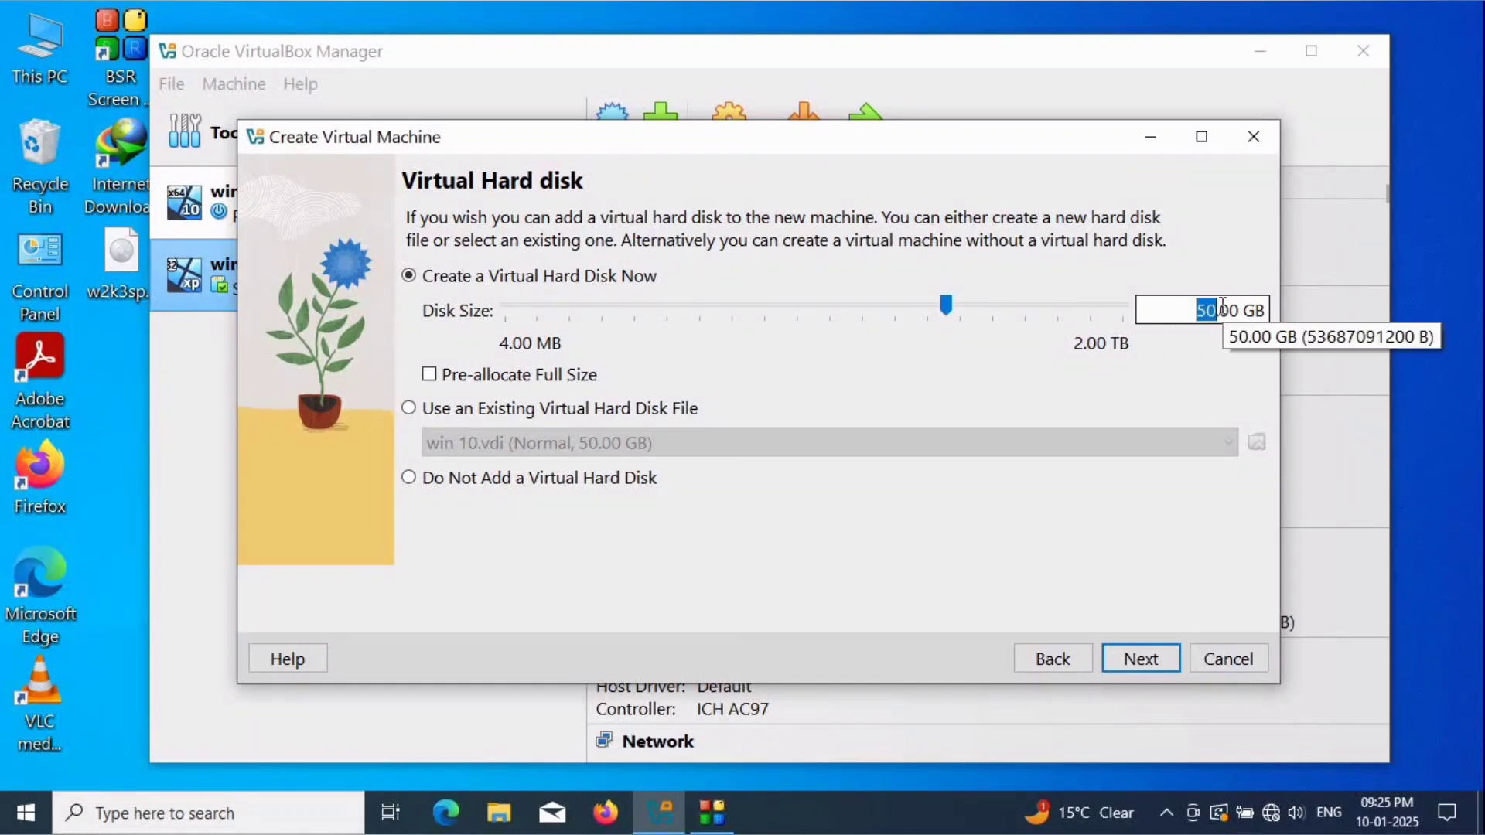
text(60)
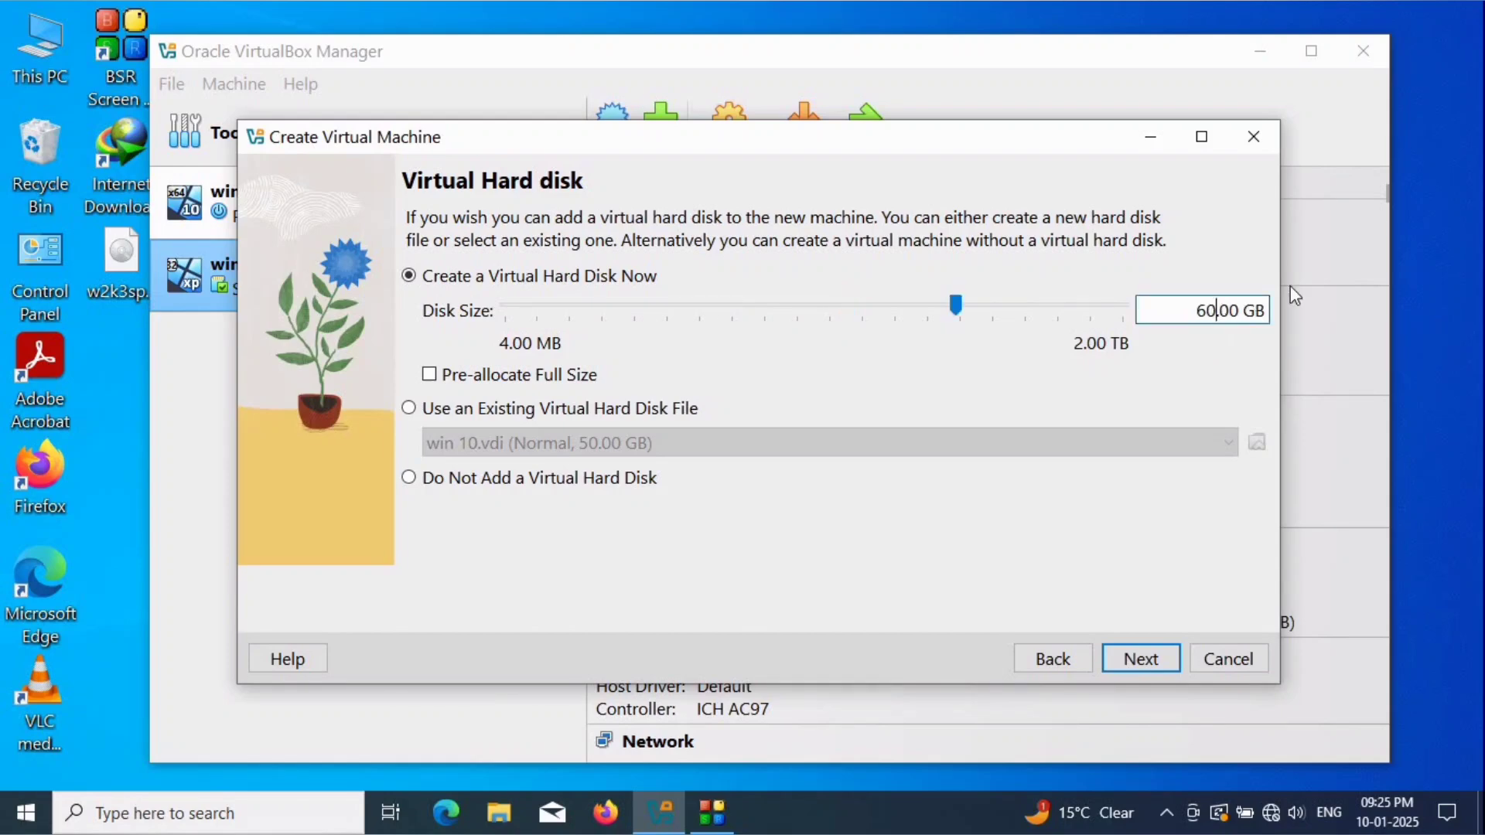
Set the virtual hard disk's size to 50 GB and finish creating the virtual machine
key(BackSpace)
key(BackSpace)
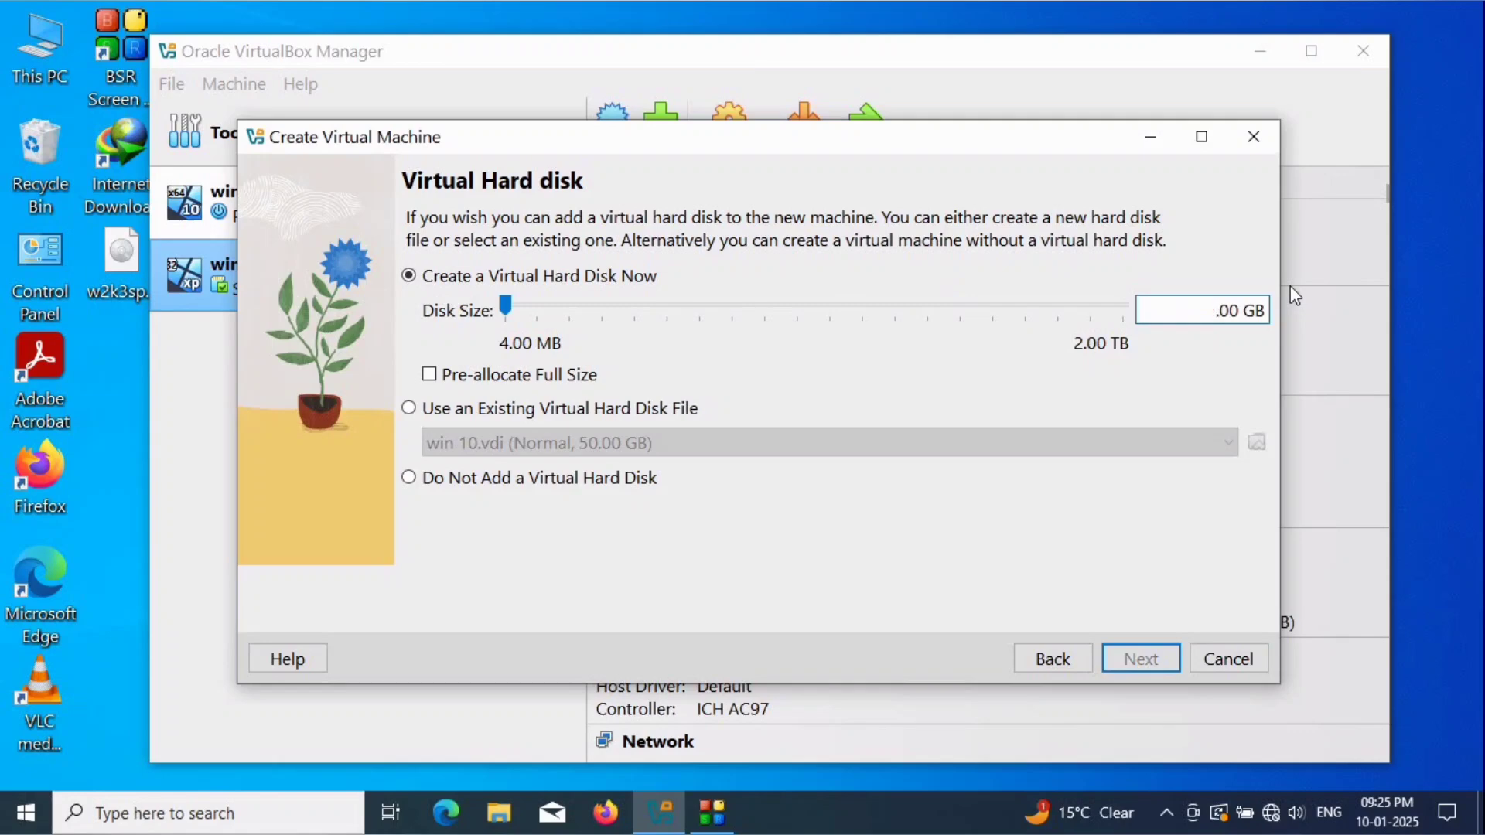
text(50)
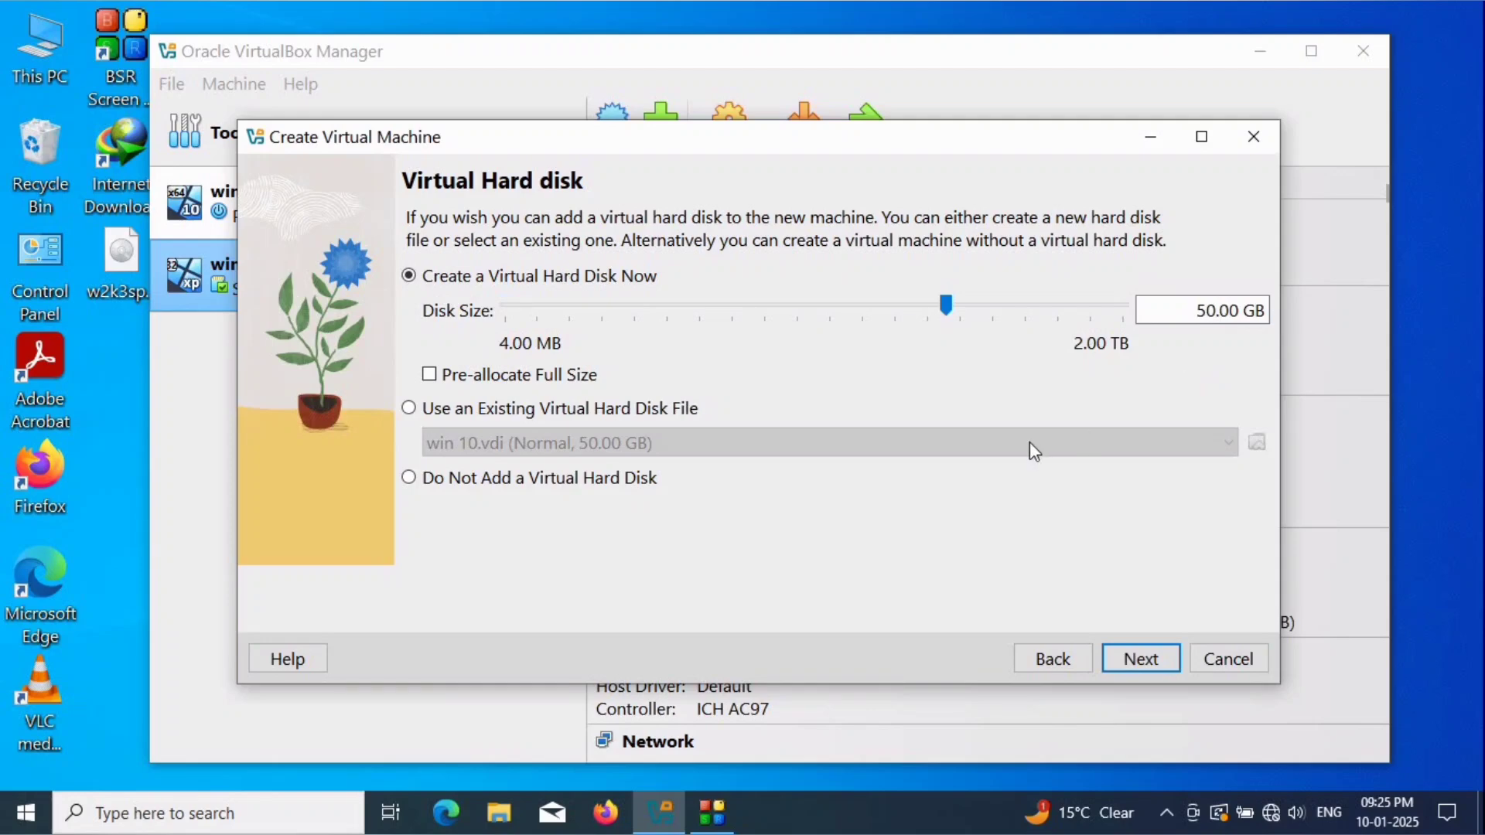
click(1141, 660)
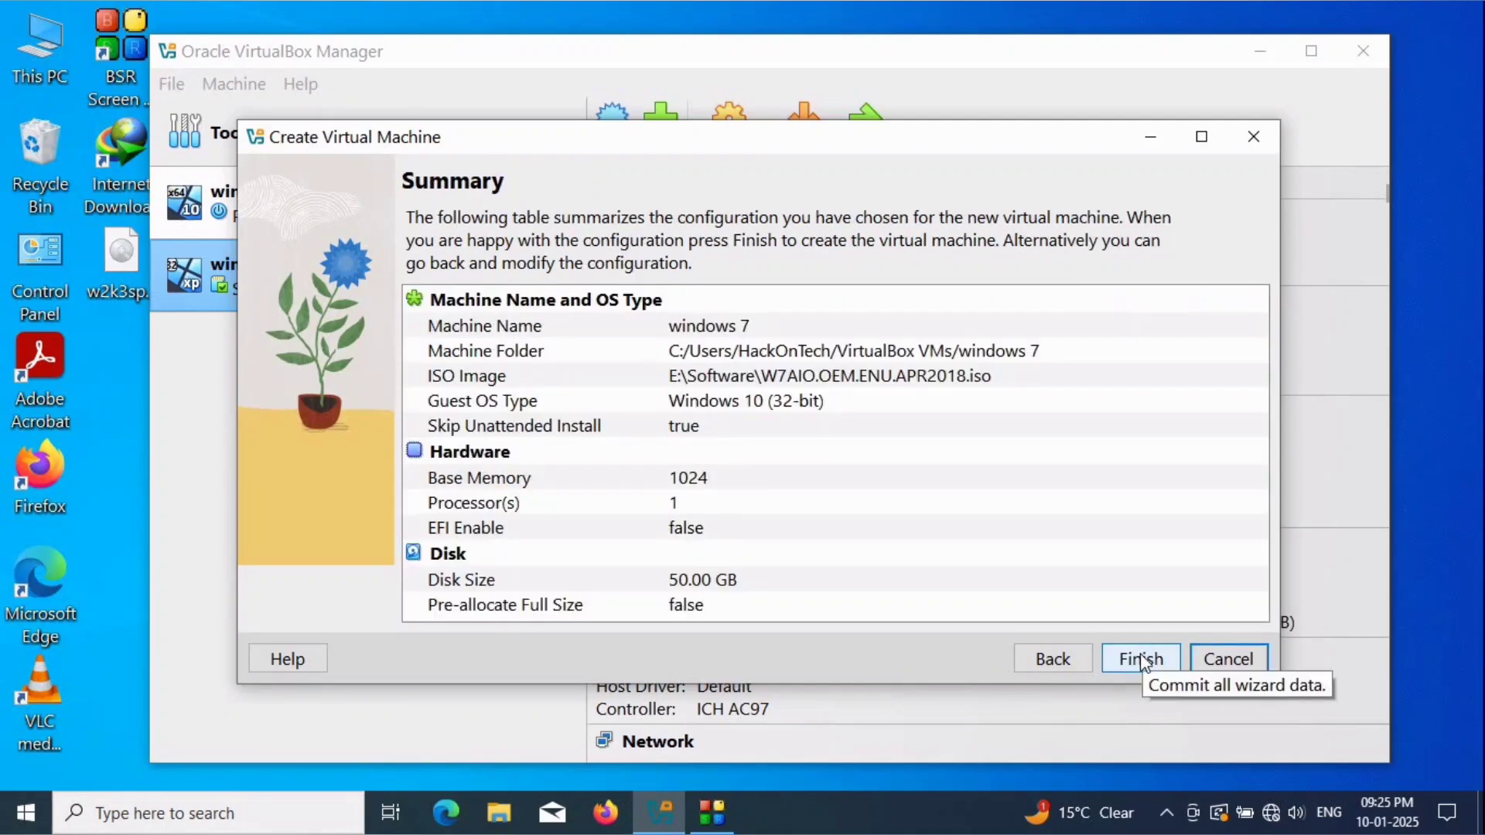
click(1140, 658)
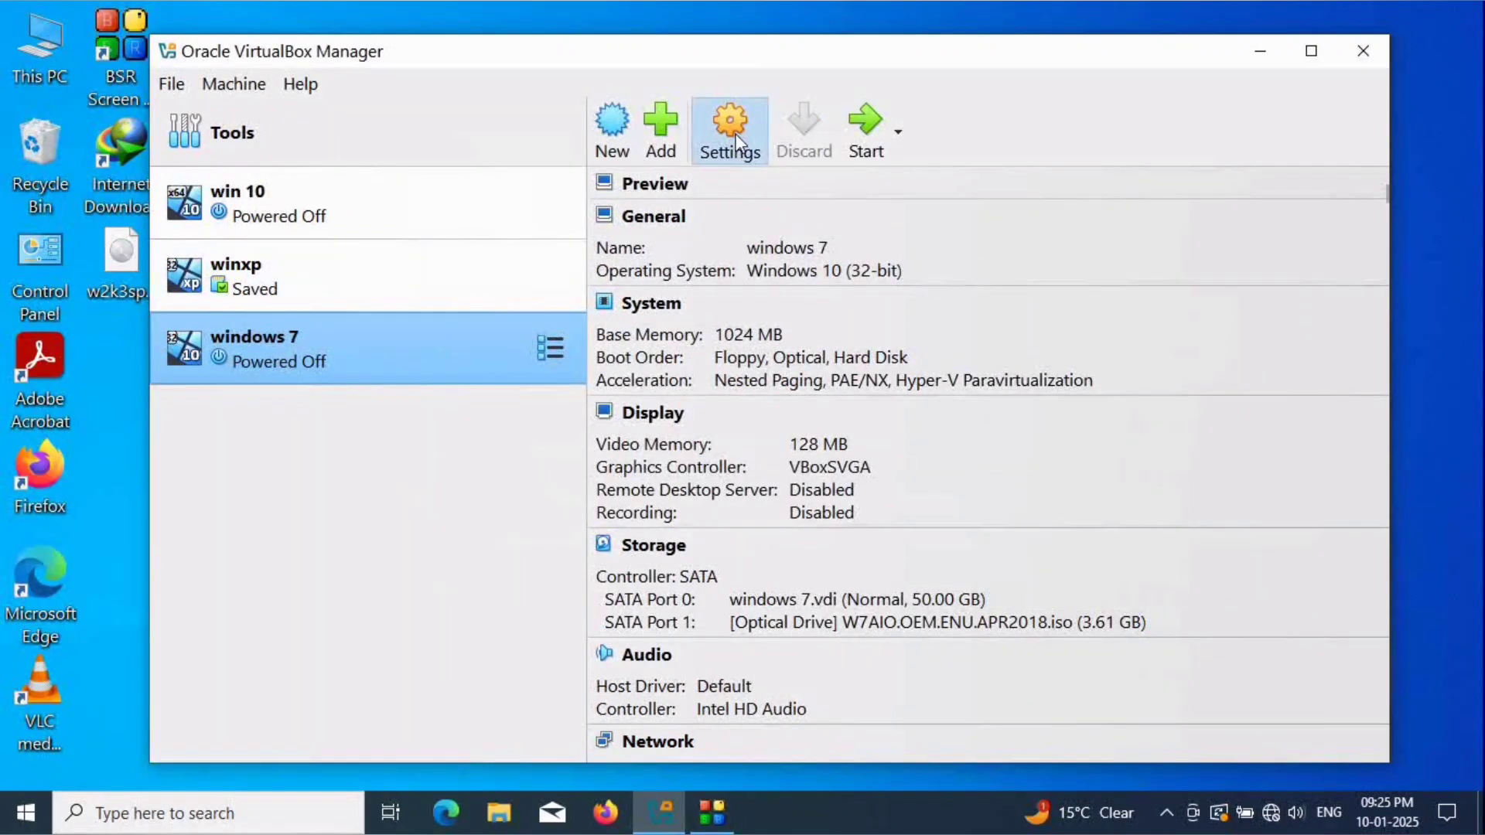
In the windows 7 machine's general settings, set both Drag'n'Drop and Shared Clipboard to Bidirectional
click(734, 162)
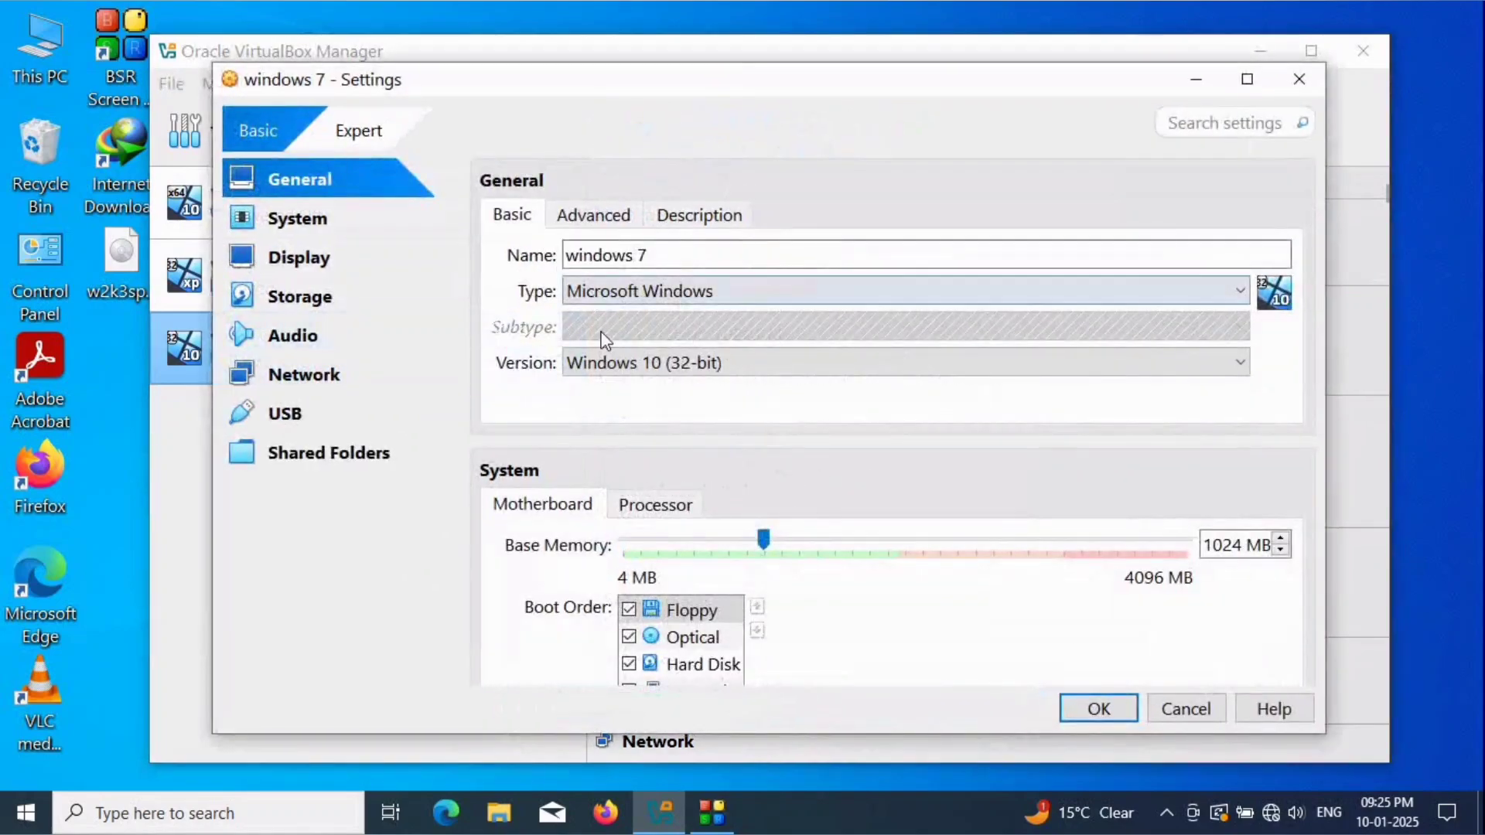
scroll(586, 379, down, 10)
click(266, 184)
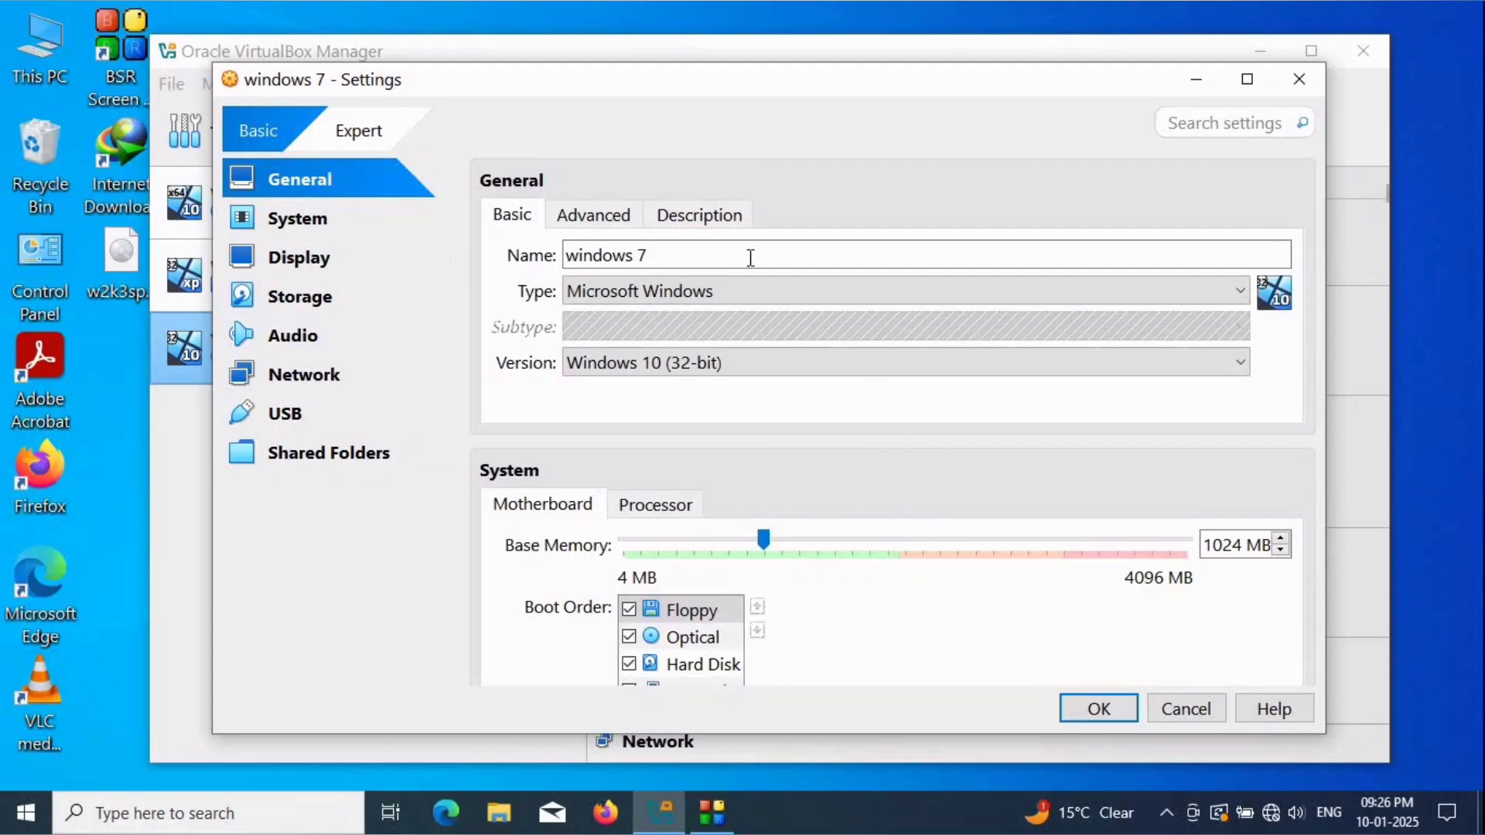
click(593, 215)
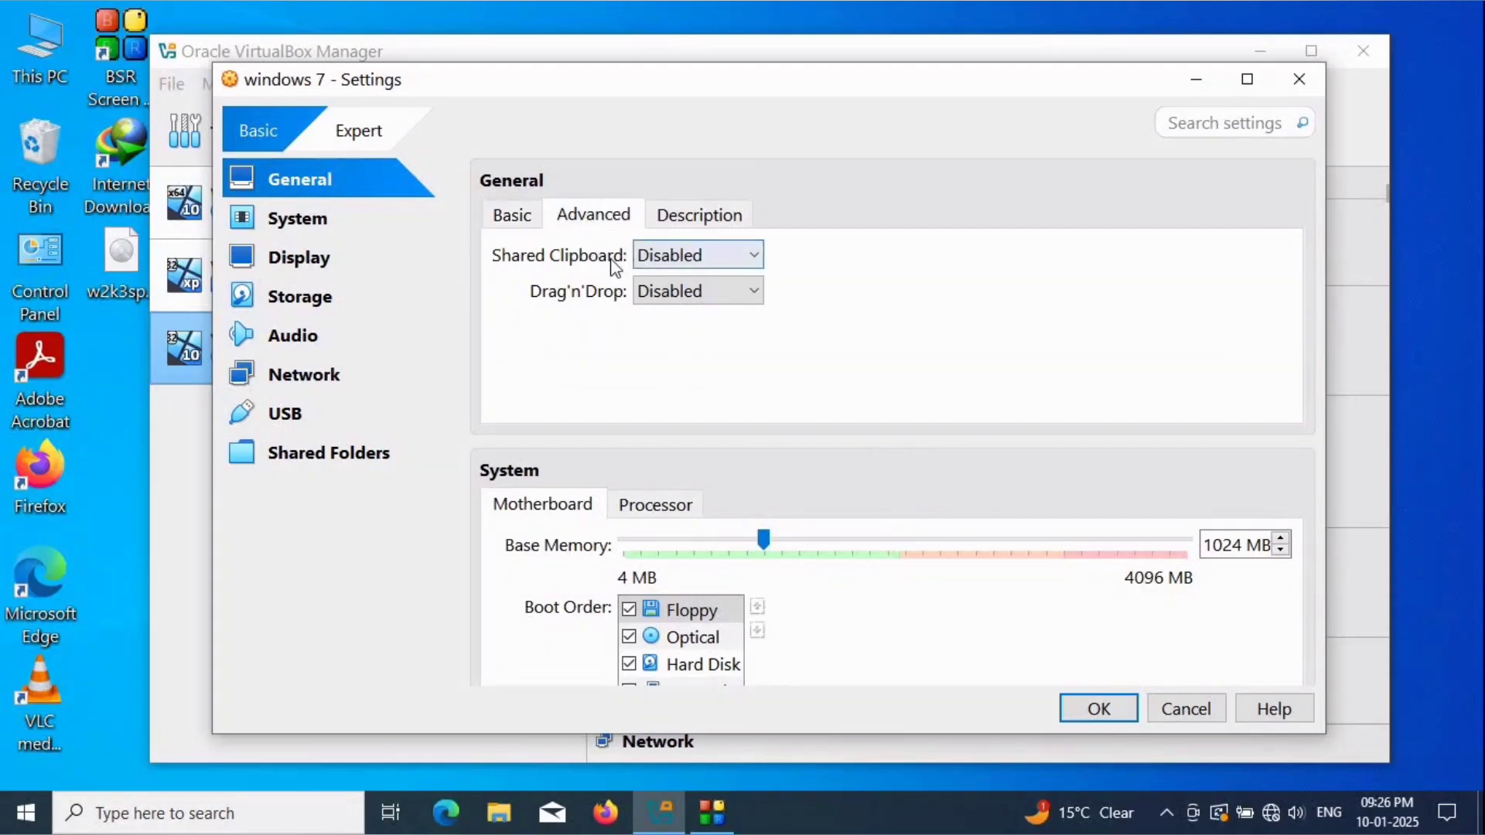
click(674, 293)
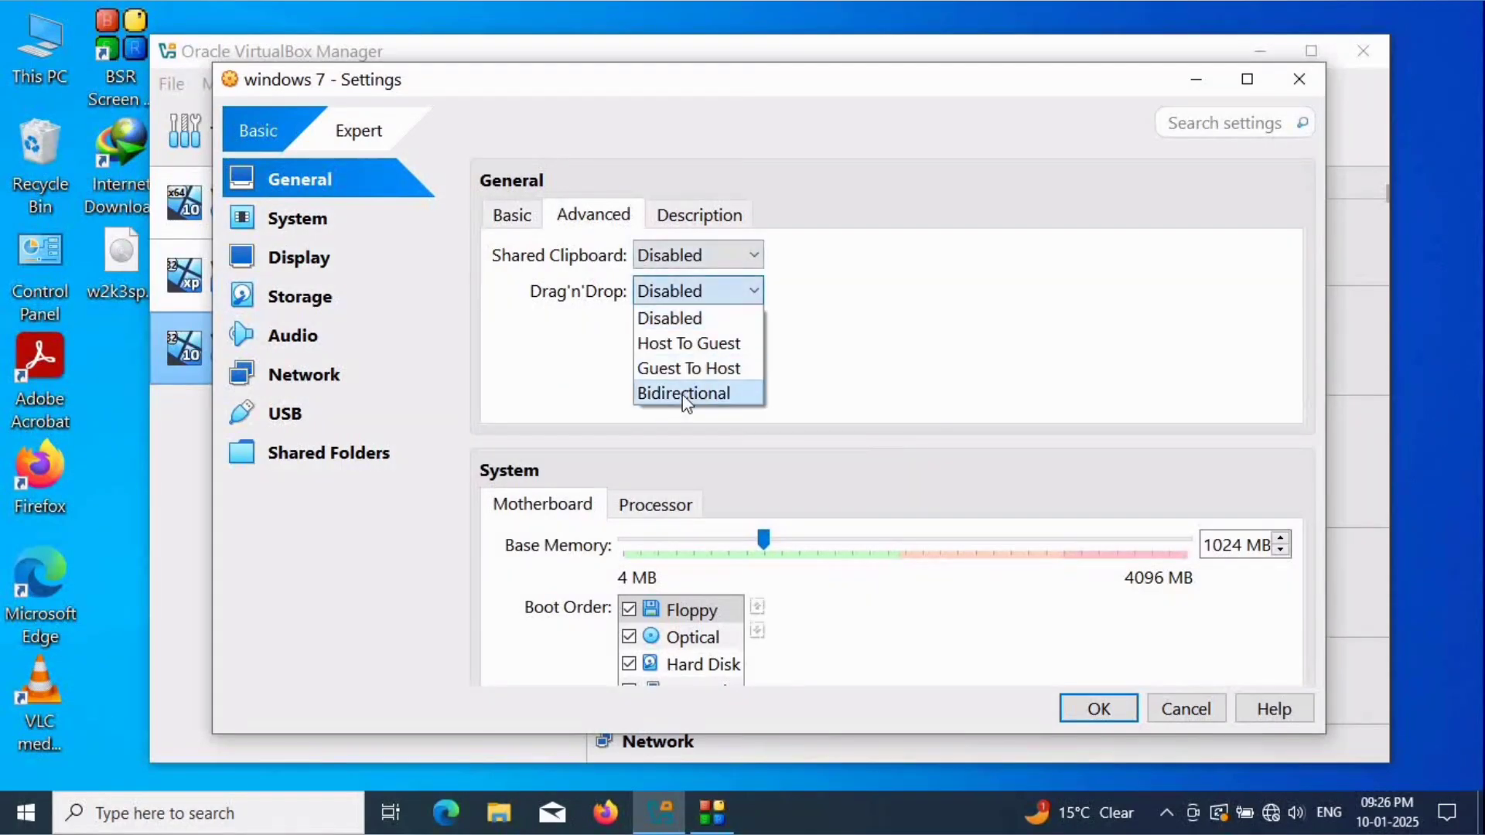
click(685, 395)
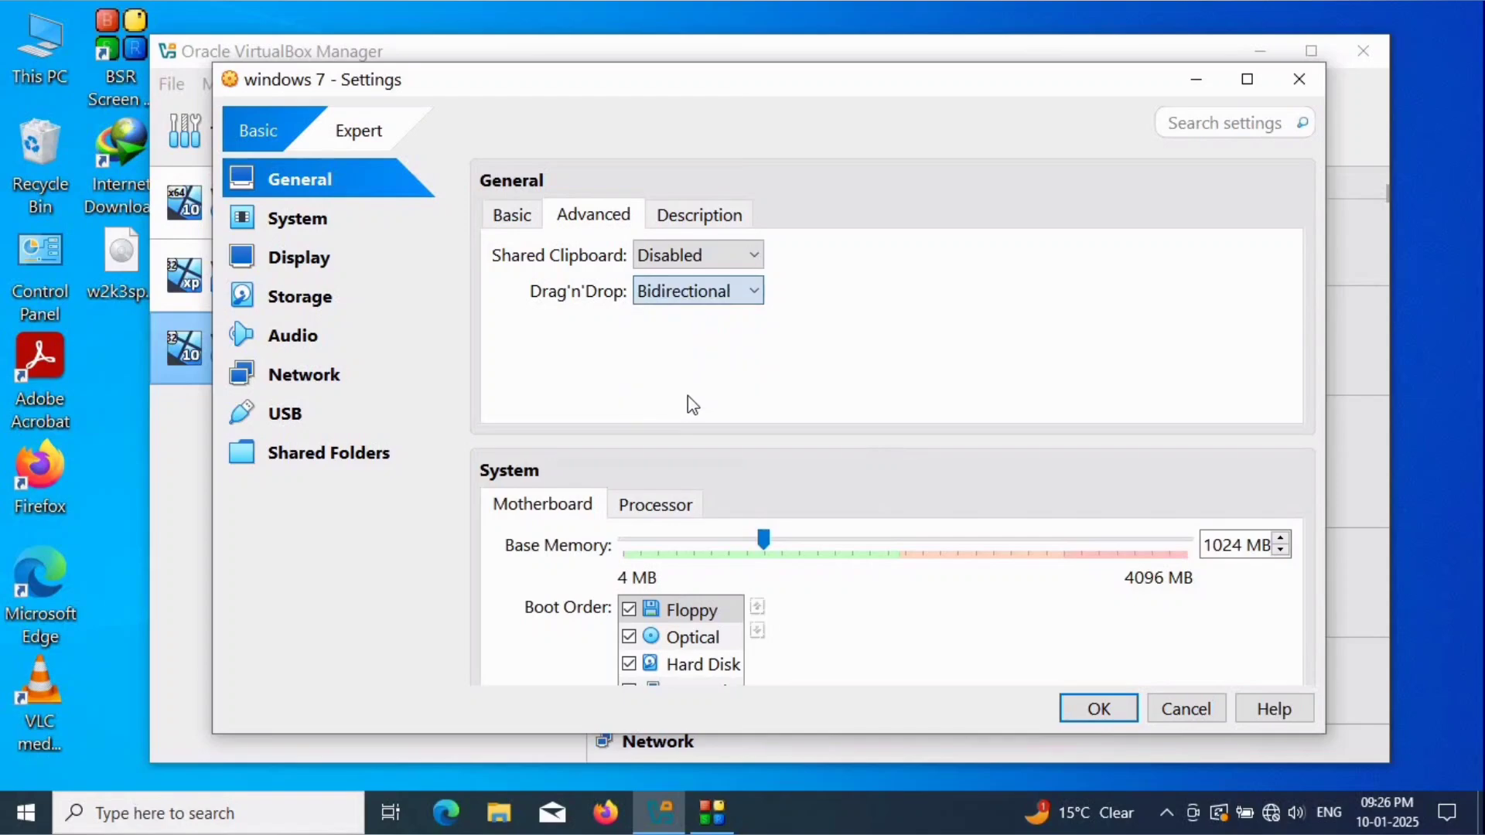
click(721, 253)
click(715, 282)
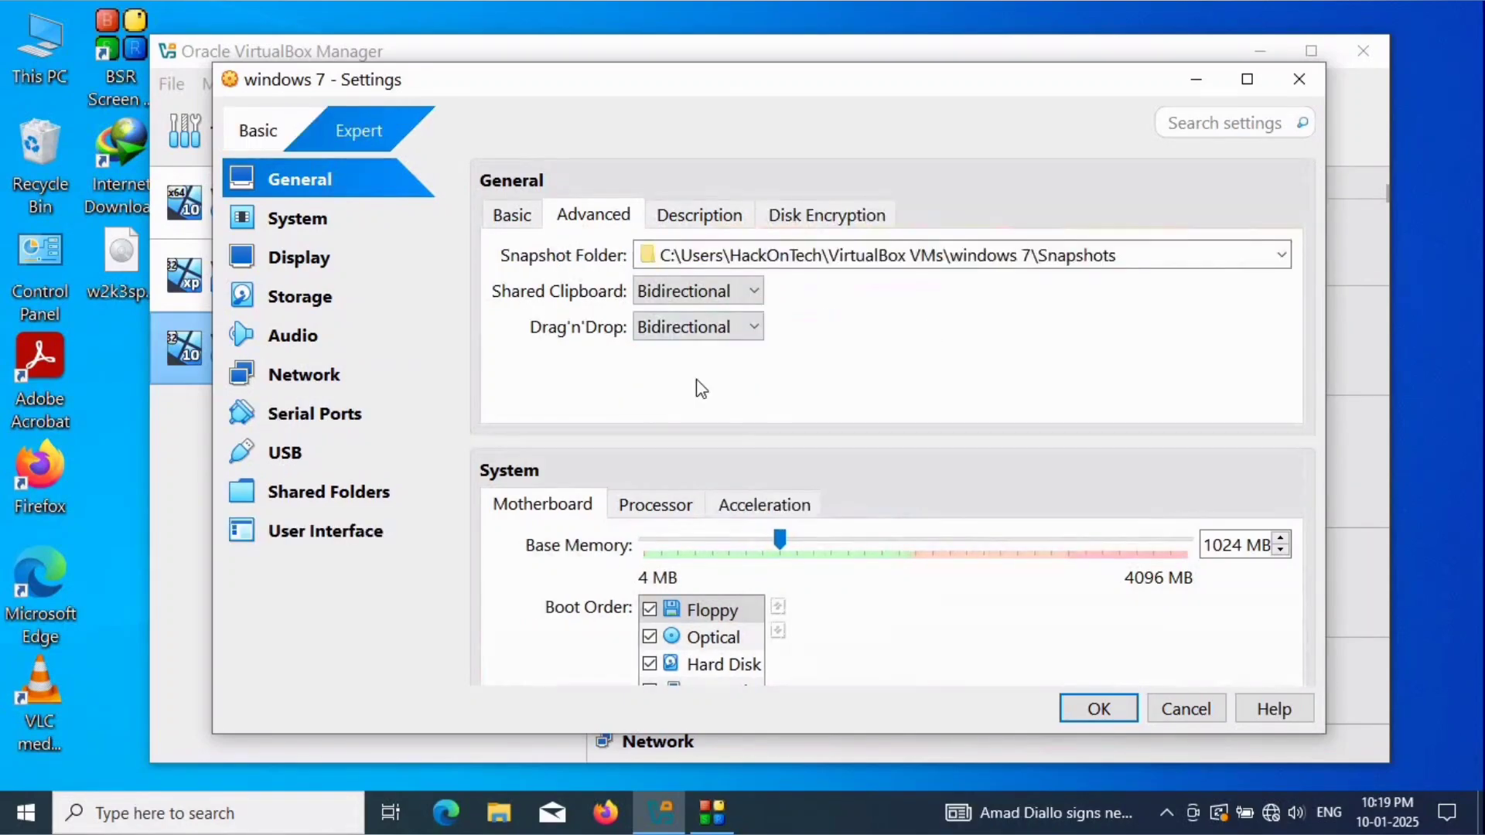
Choose Windows 7 (32-bit) as the machine's operating system version and save the settings
click(507, 217)
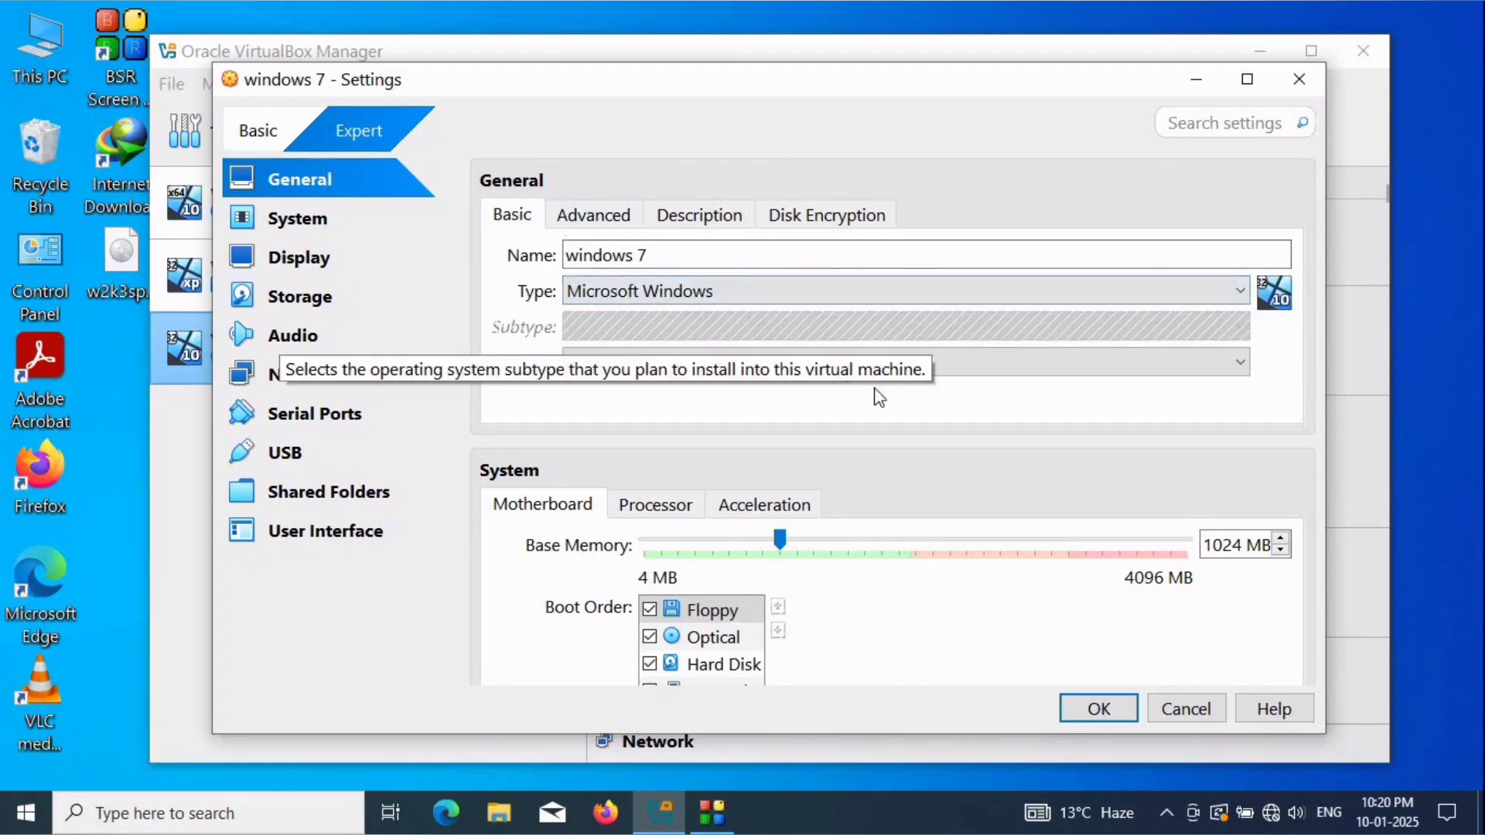
click(842, 365)
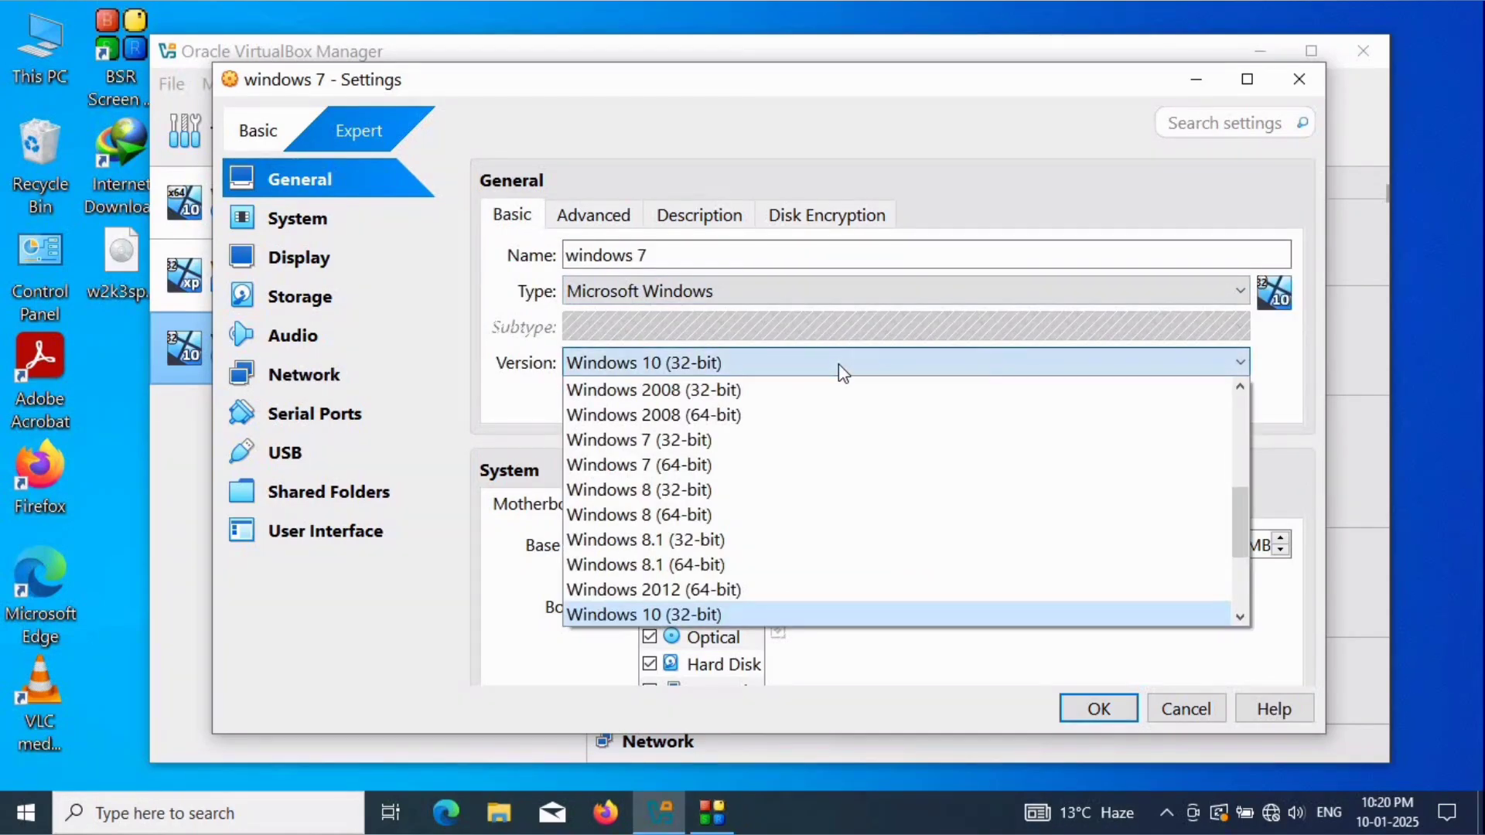
click(841, 368)
click(844, 370)
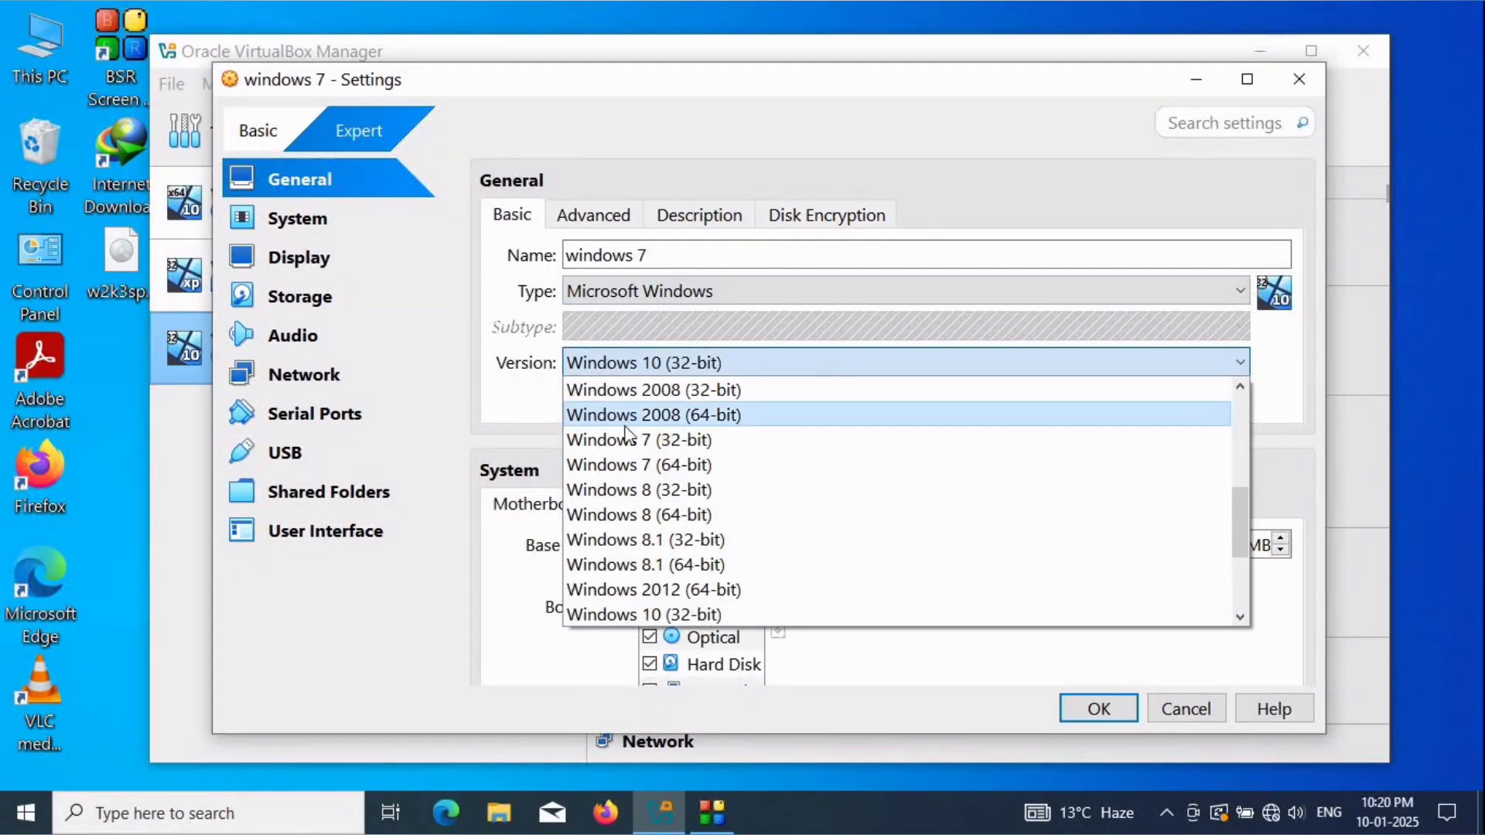
click(603, 440)
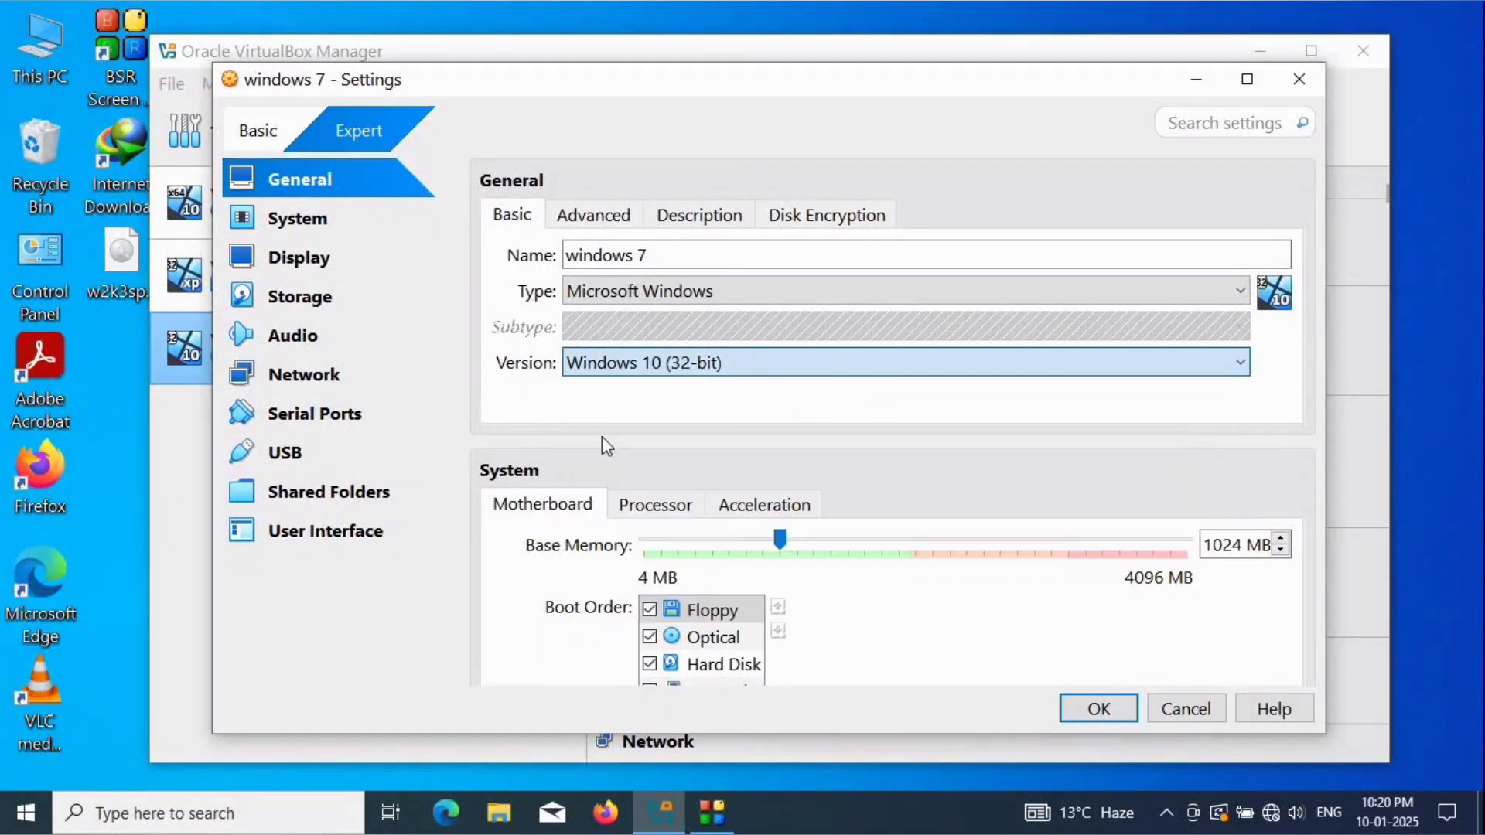
click(1111, 705)
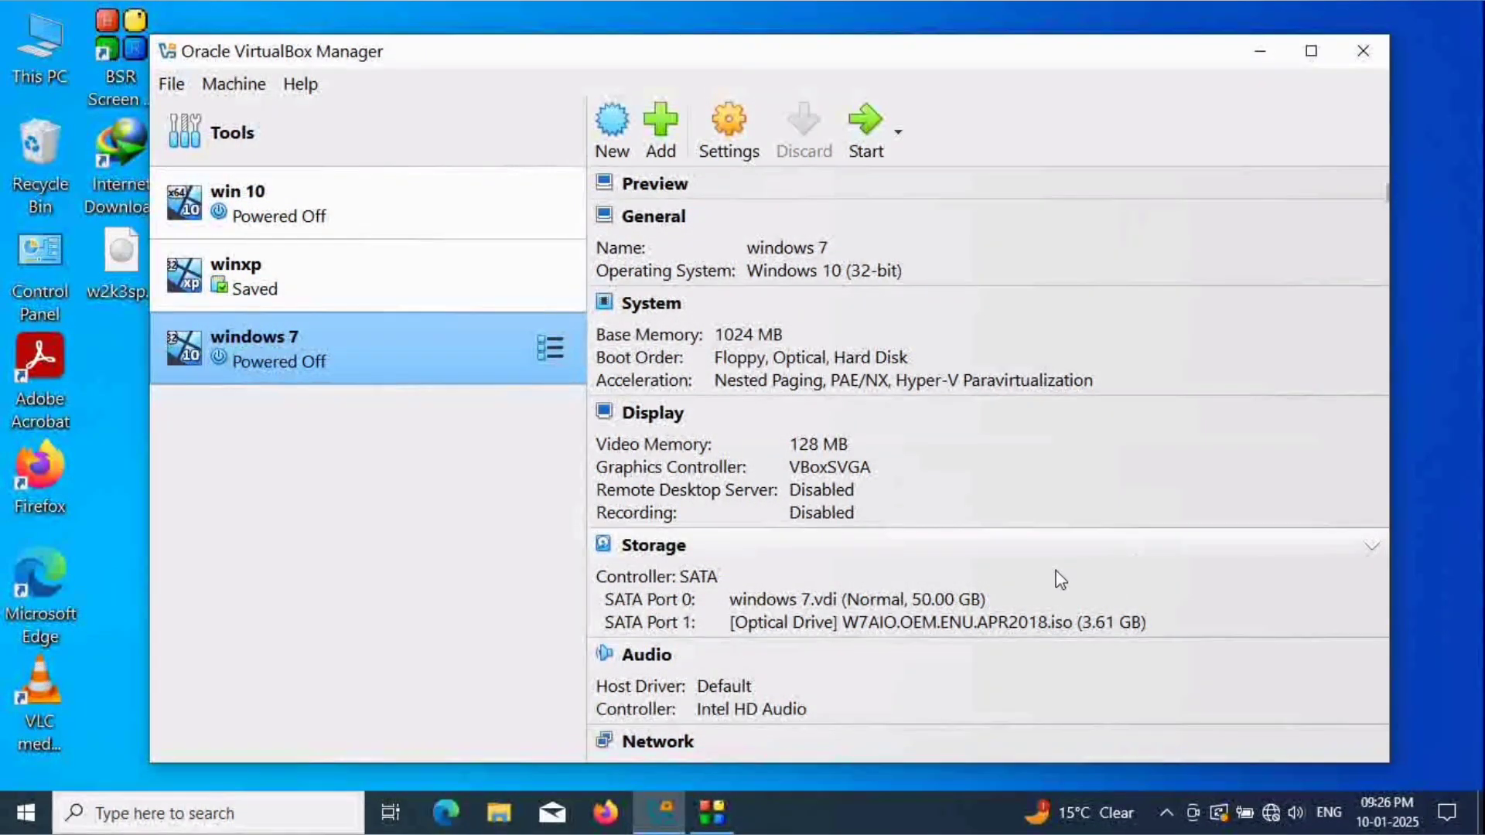
Start the windows 7 virtual machine and dismiss the mouse integration and keyboard capture notifications
click(867, 133)
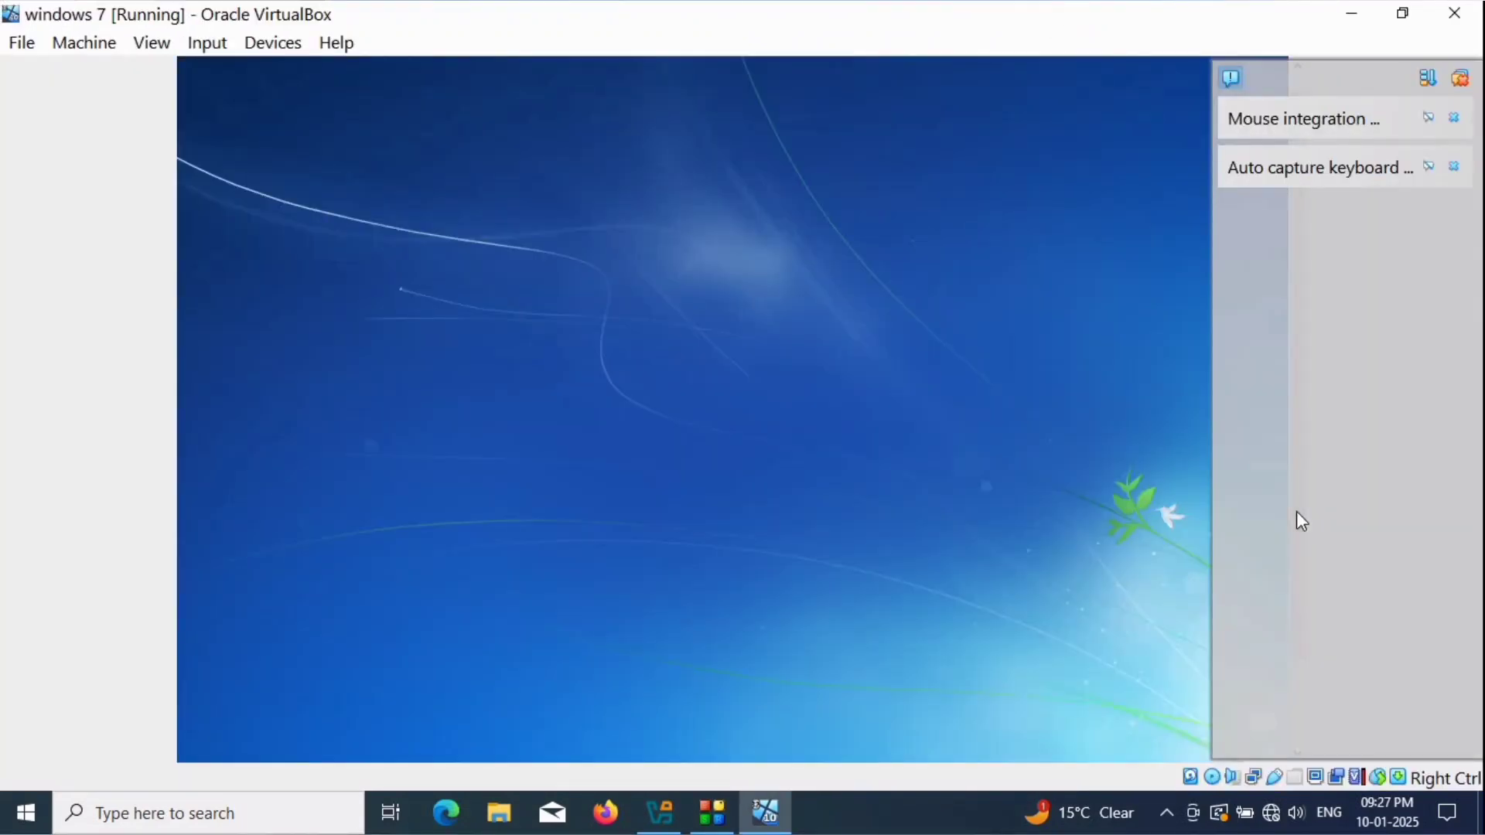
click(1454, 117)
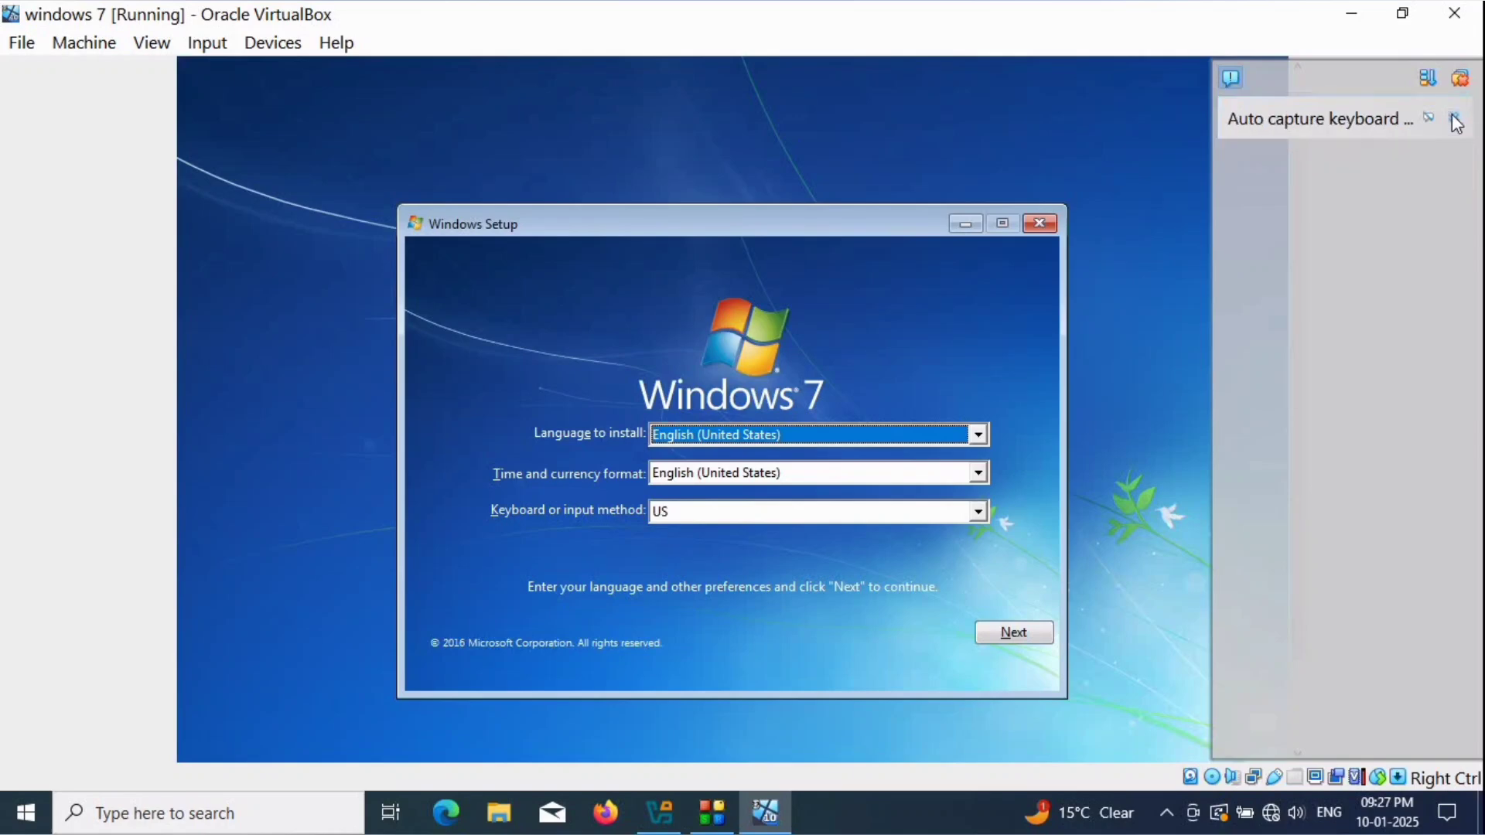
click(1454, 118)
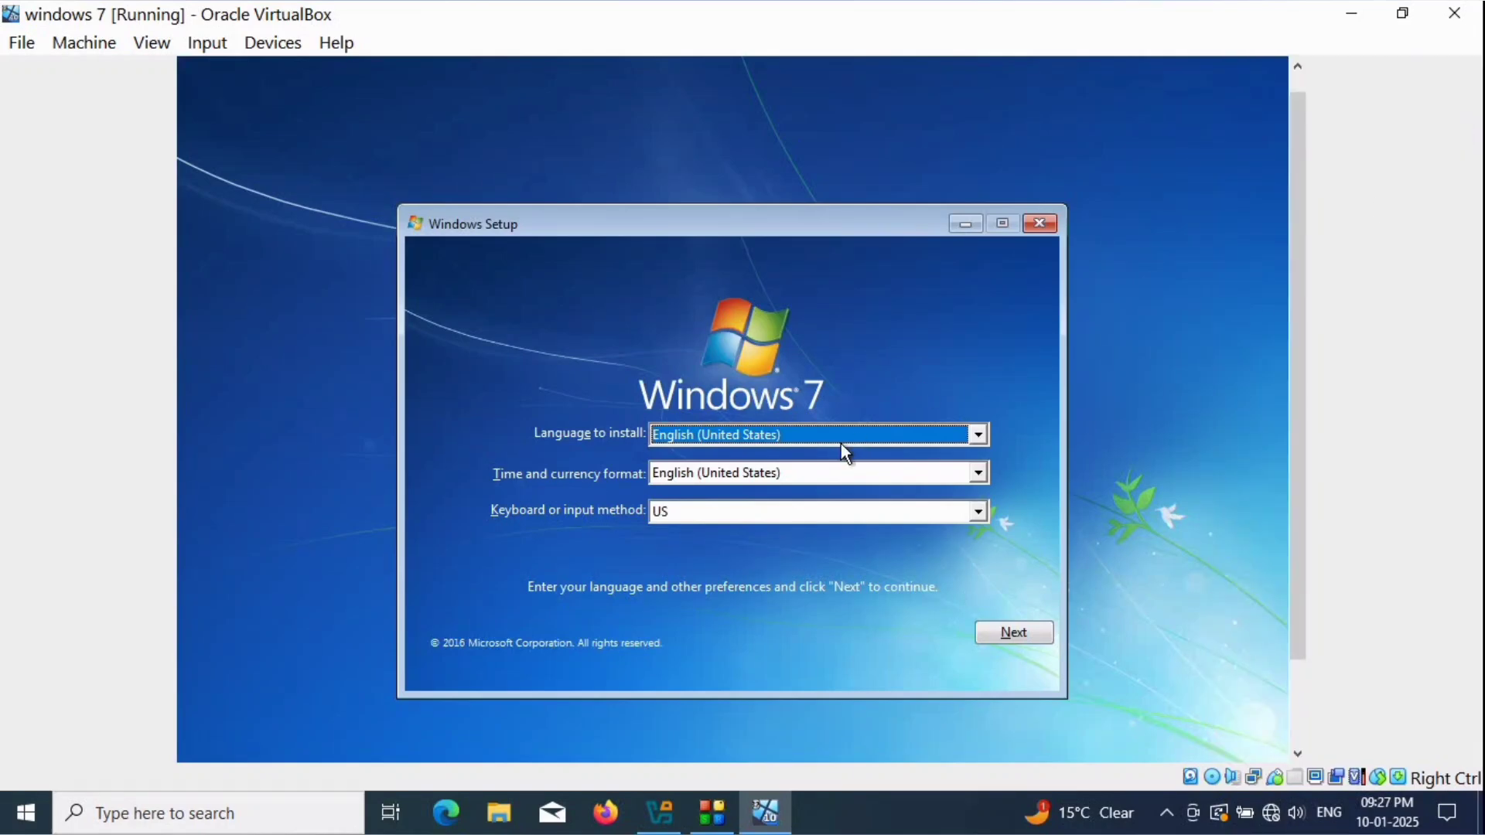
Keep the default English (United States) language and US keyboard preferences, and start the Windows 7 installation
click(1001, 628)
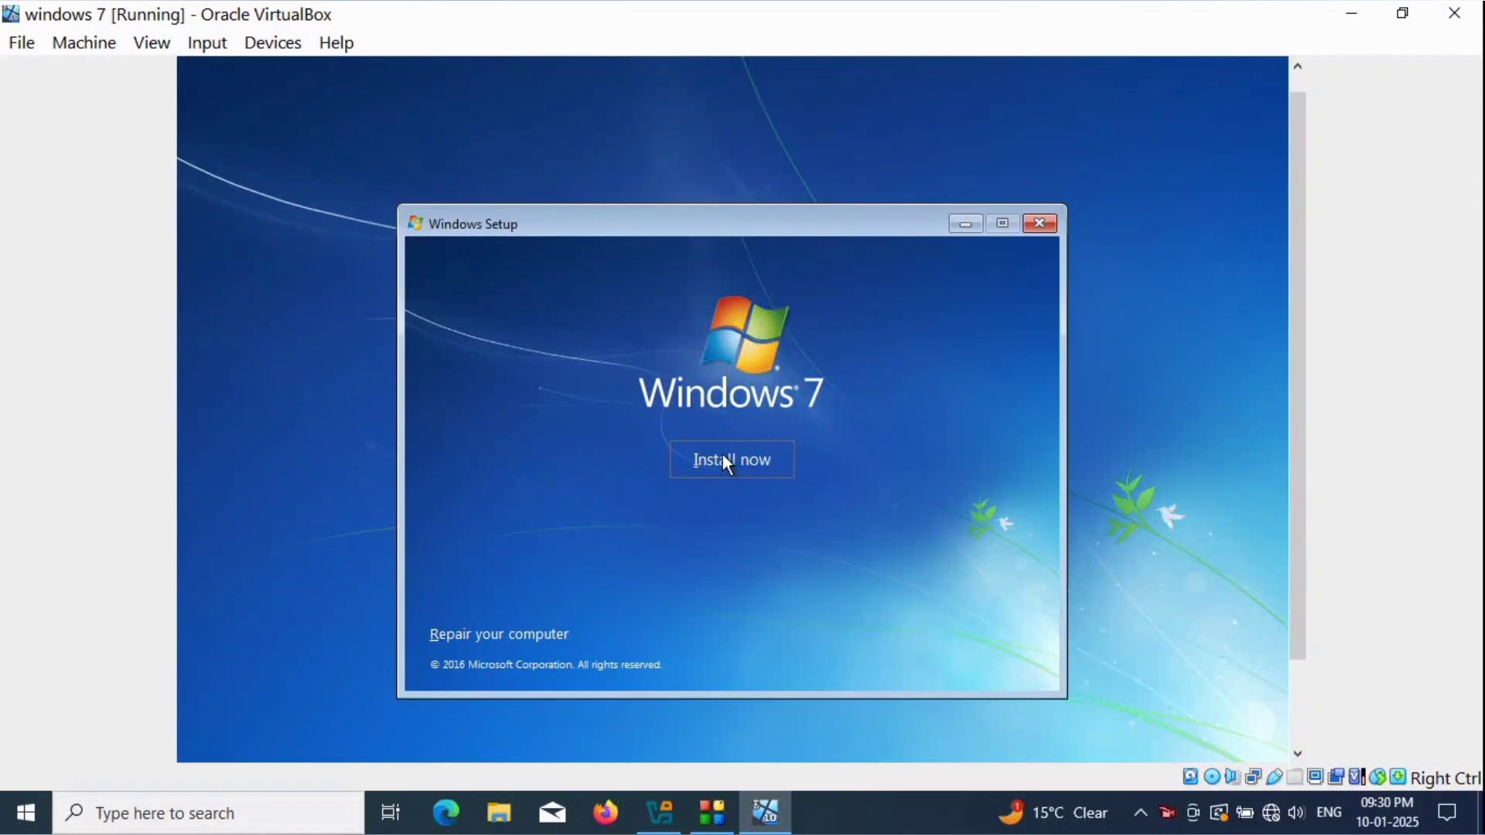
click(722, 455)
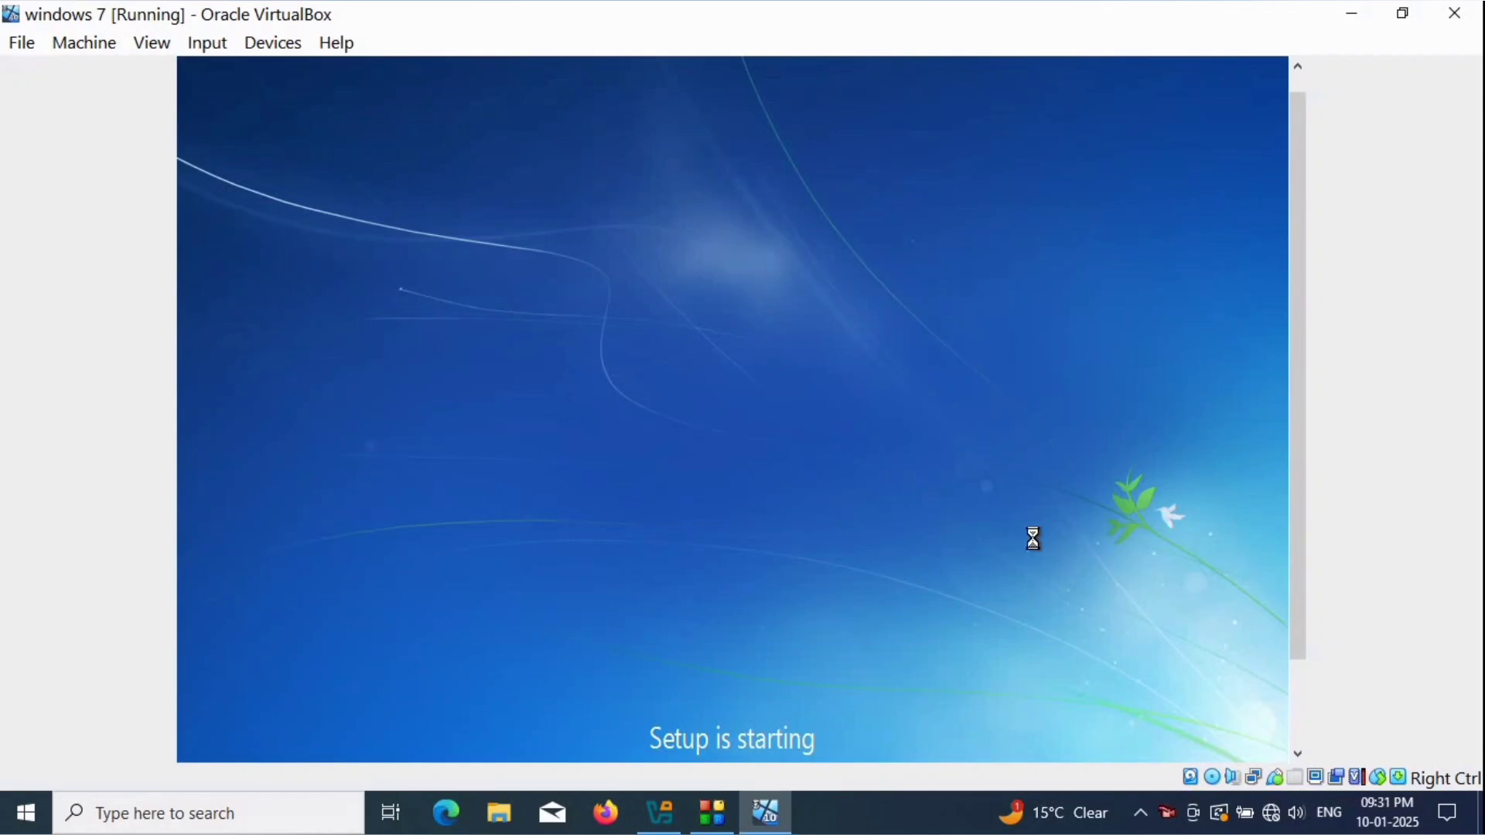
Choose the x86 OEM edition of Windows 7 Ultimate as the operating system to install and continue
drag(1298, 464, 1300, 576)
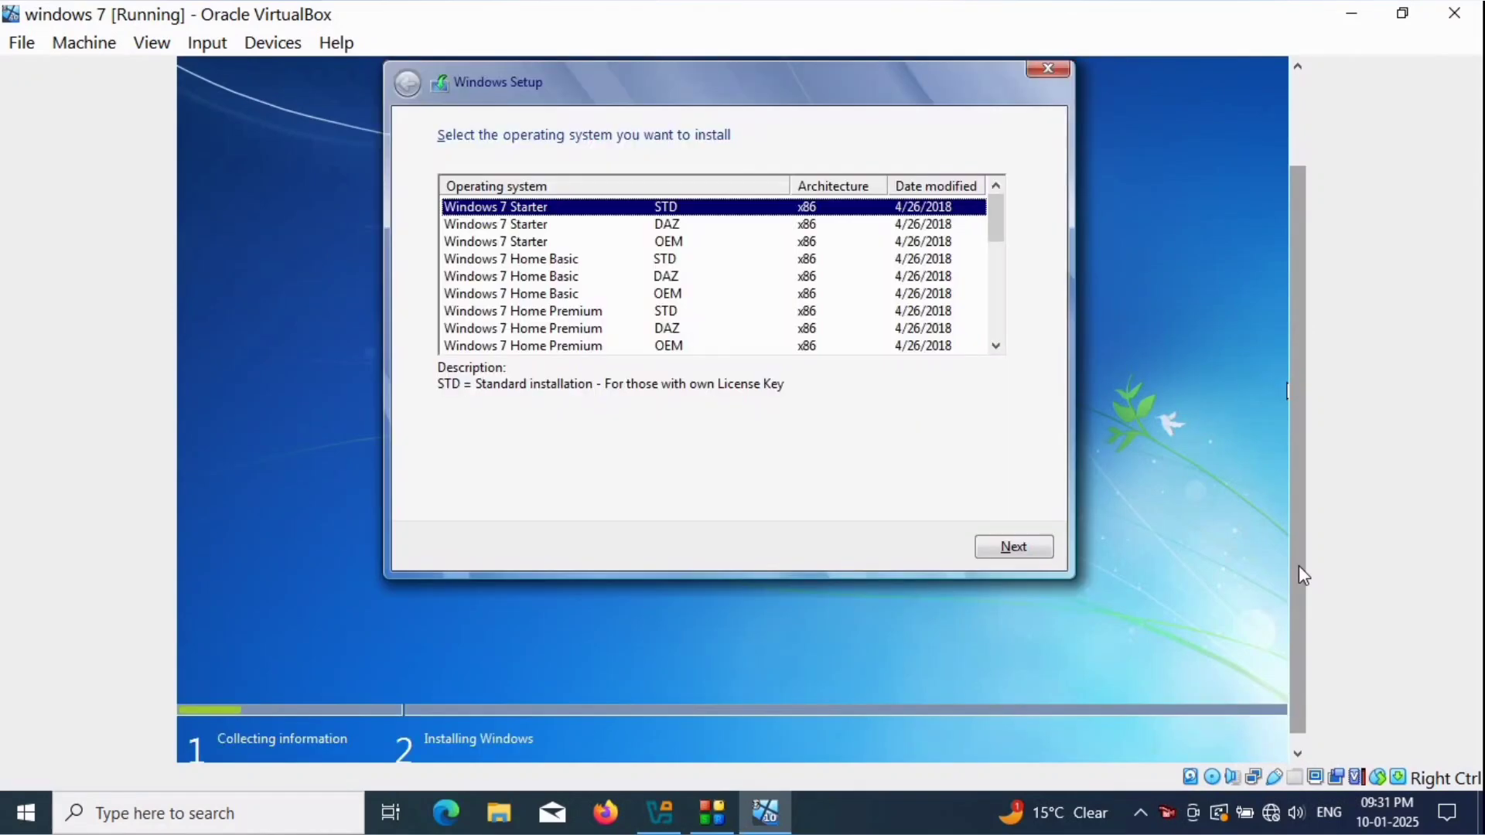
scroll(541, 314, down, 1)
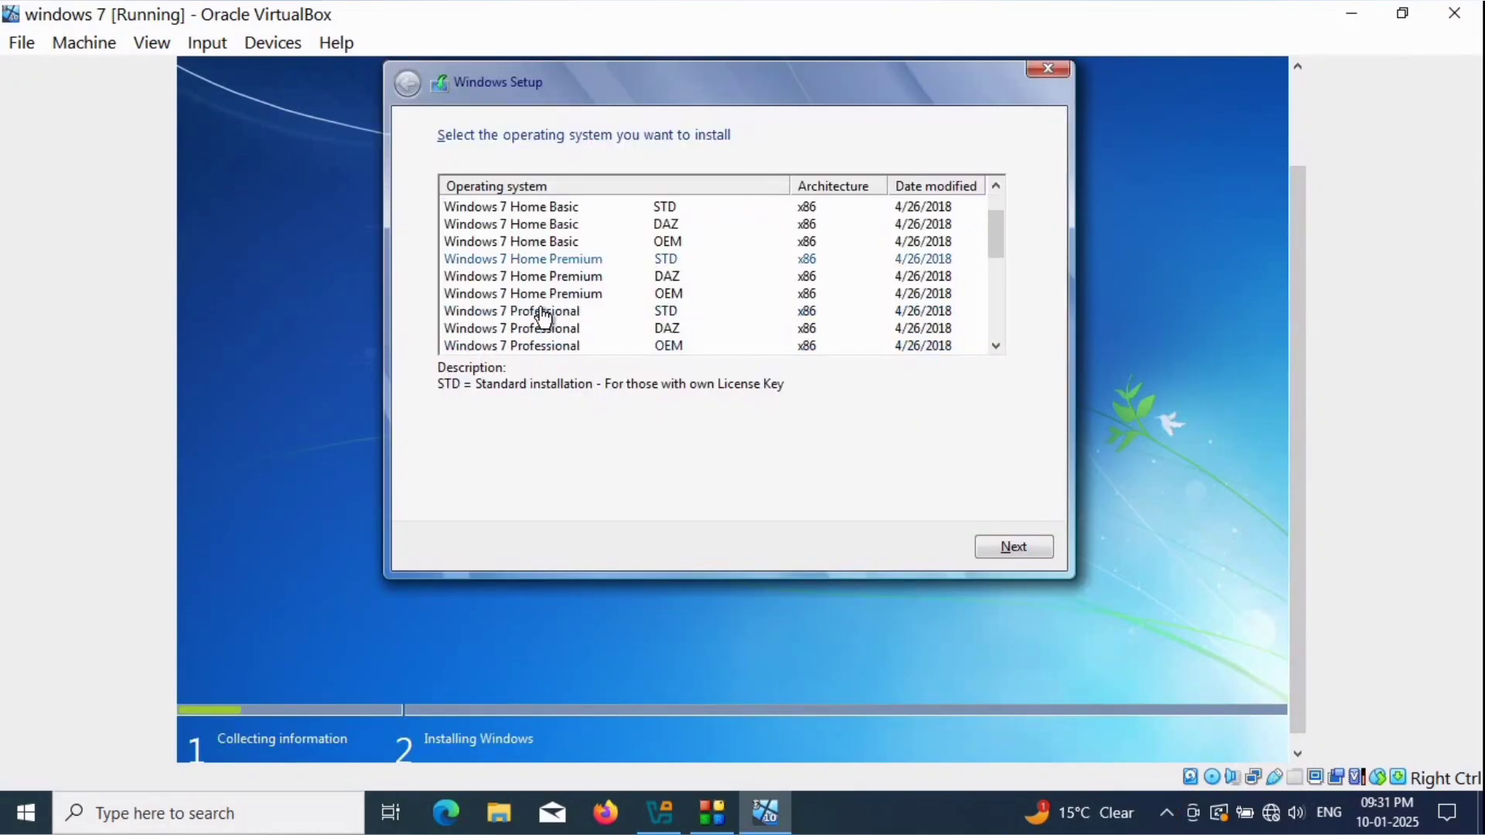
scroll(543, 317, up, 1)
scroll(611, 303, down, 2)
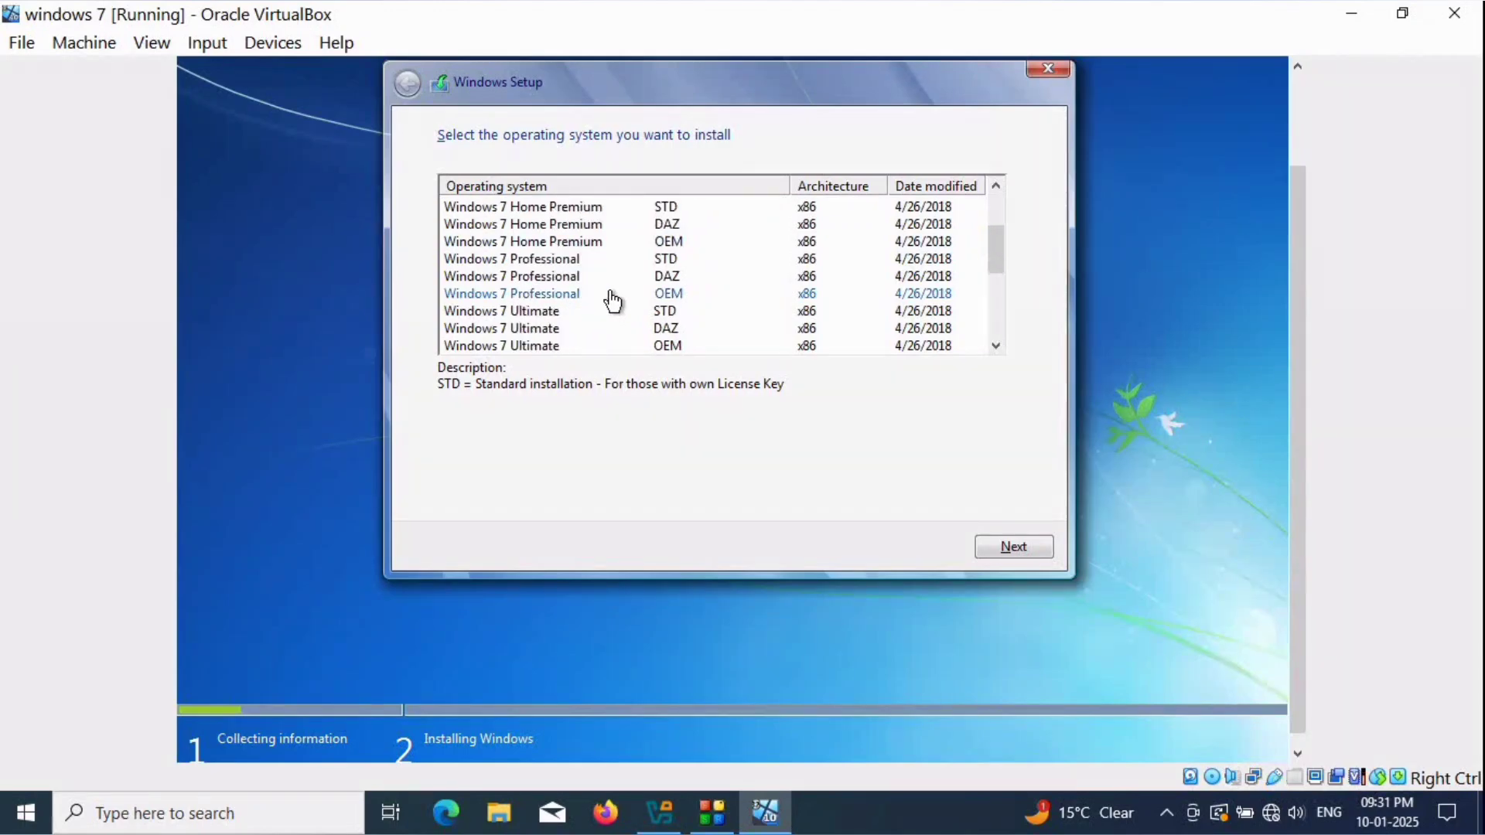
scroll(541, 318, down, 1)
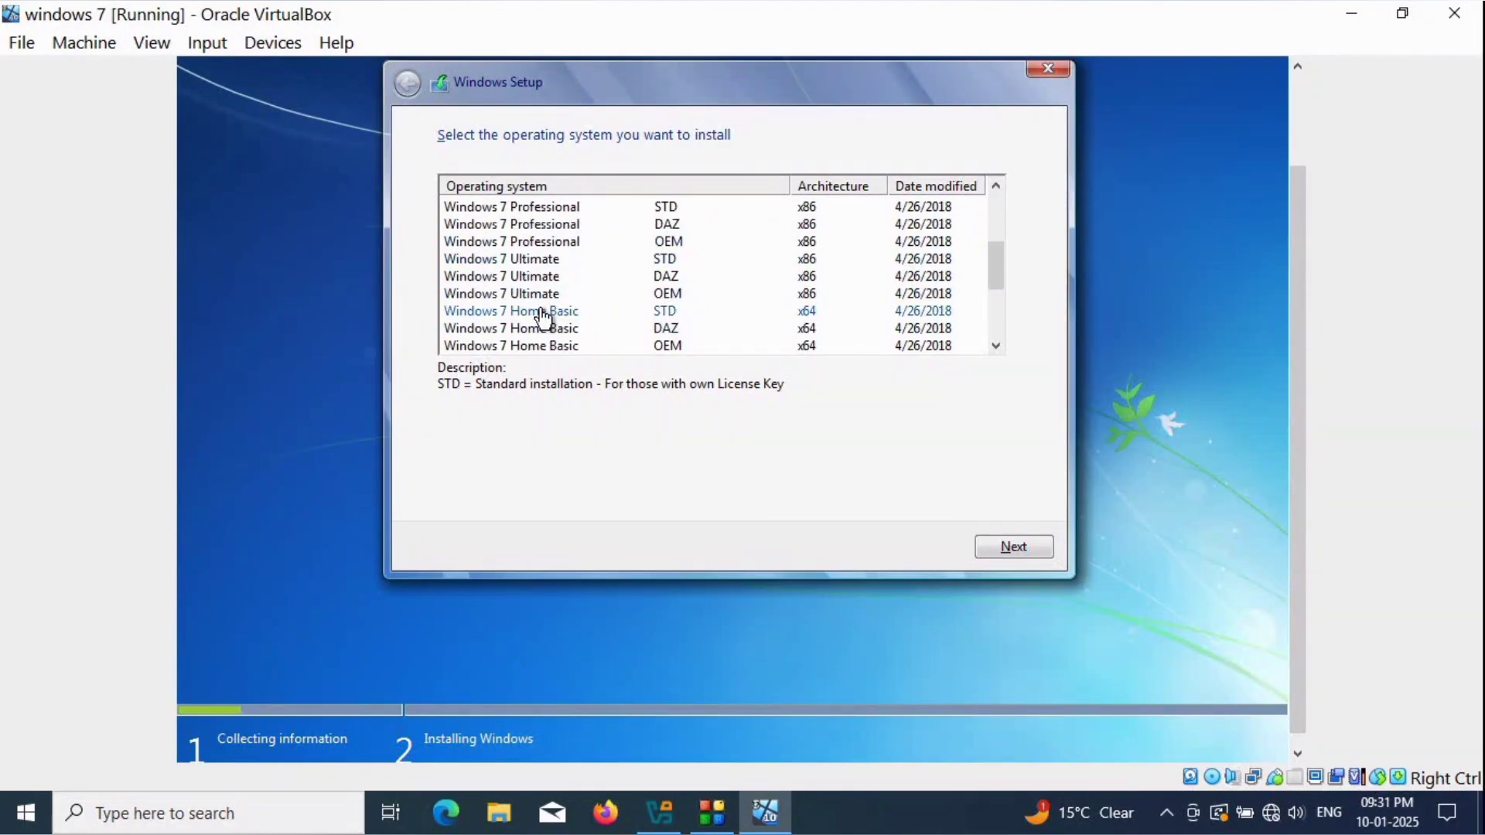
click(484, 294)
click(993, 546)
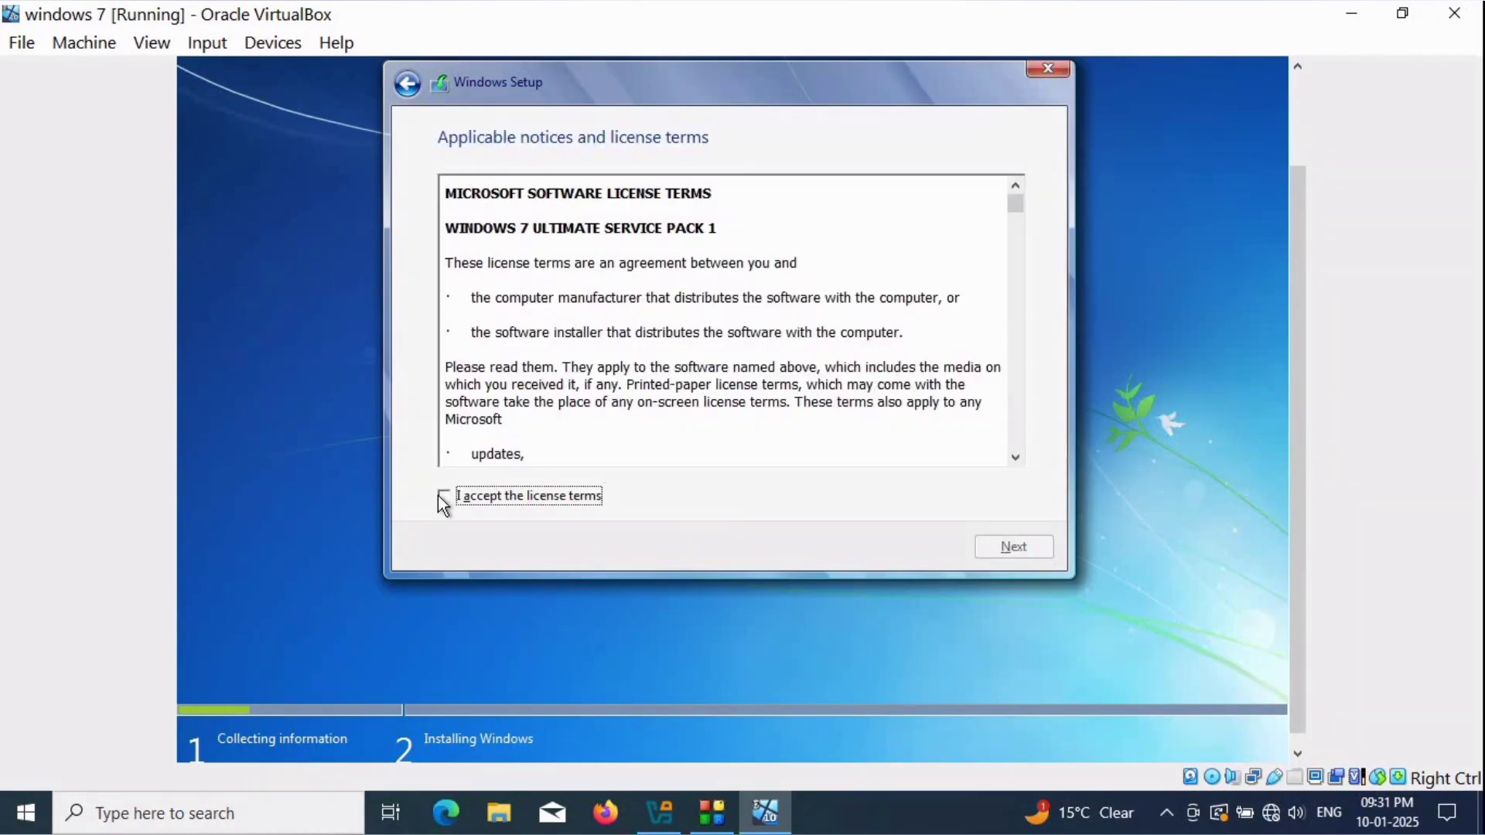
Accept the license terms, and restore and widen the virtual machine window across nearly the full screen
click(444, 496)
click(1402, 15)
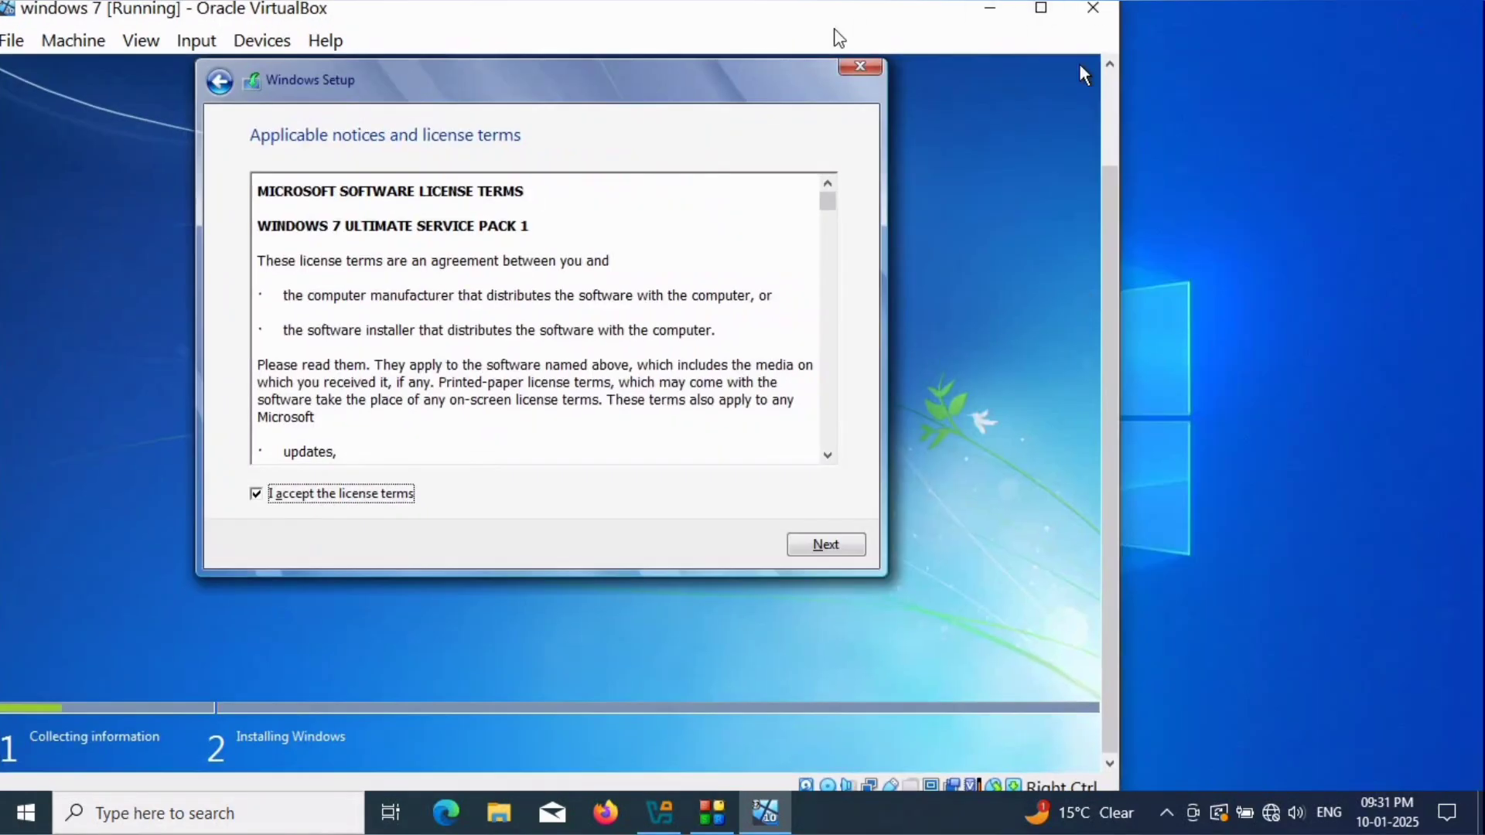
drag(823, 25, 946, 34)
click(1291, 240)
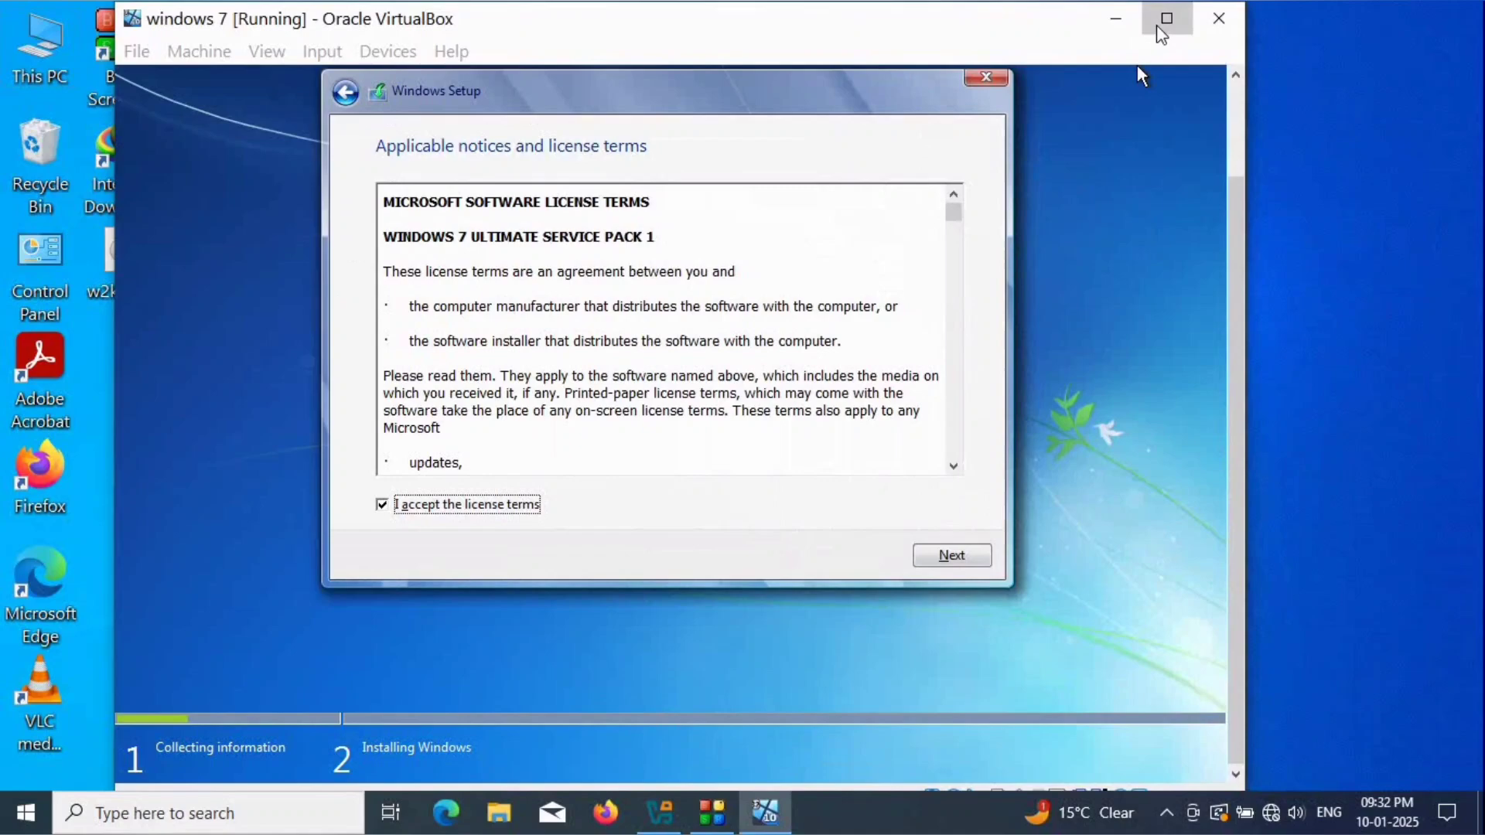
click(1167, 19)
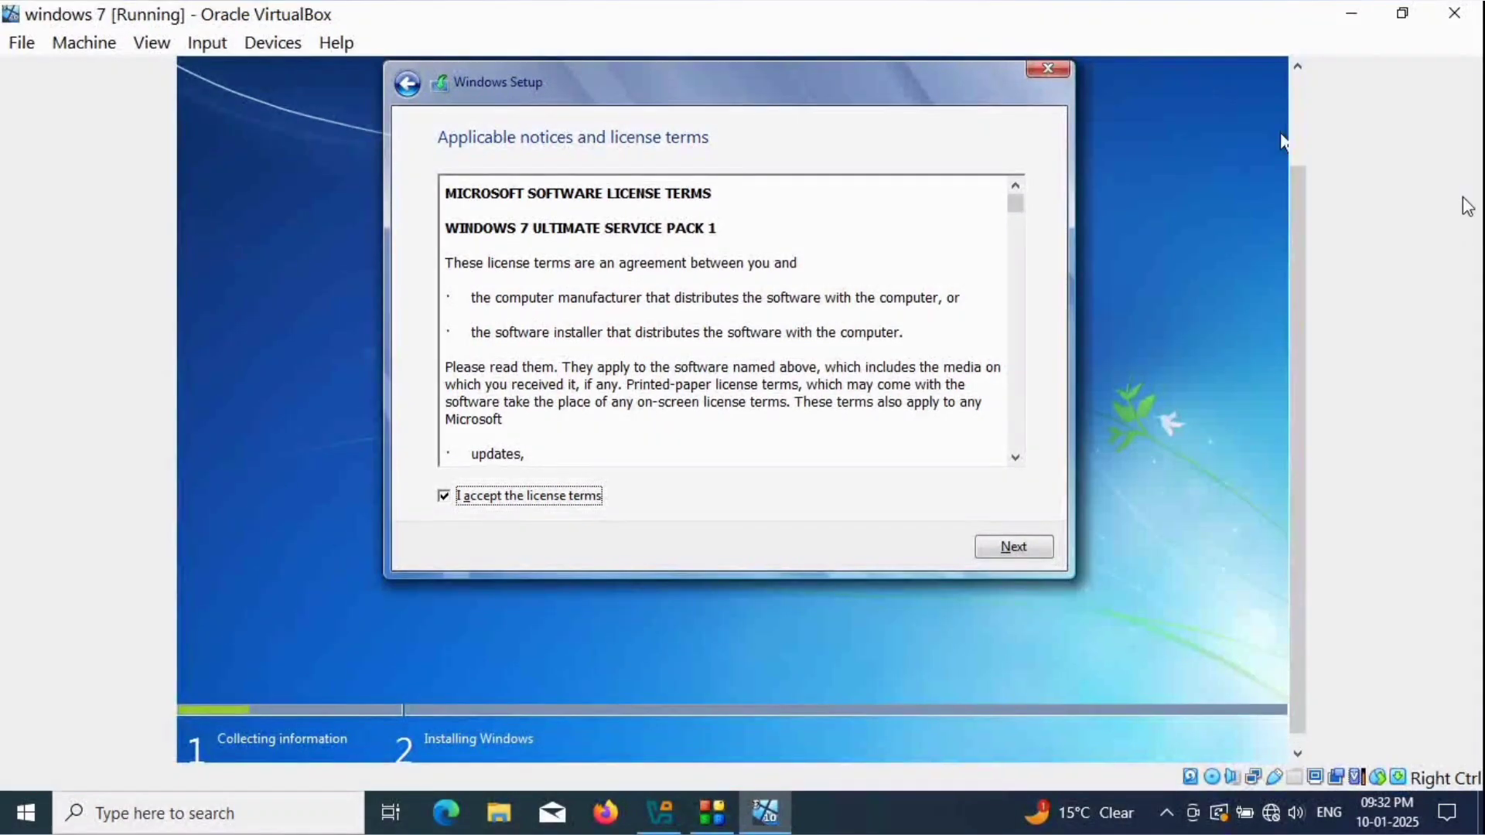
click(1398, 12)
drag(1246, 183, 1440, 183)
drag(114, 343, 6, 300)
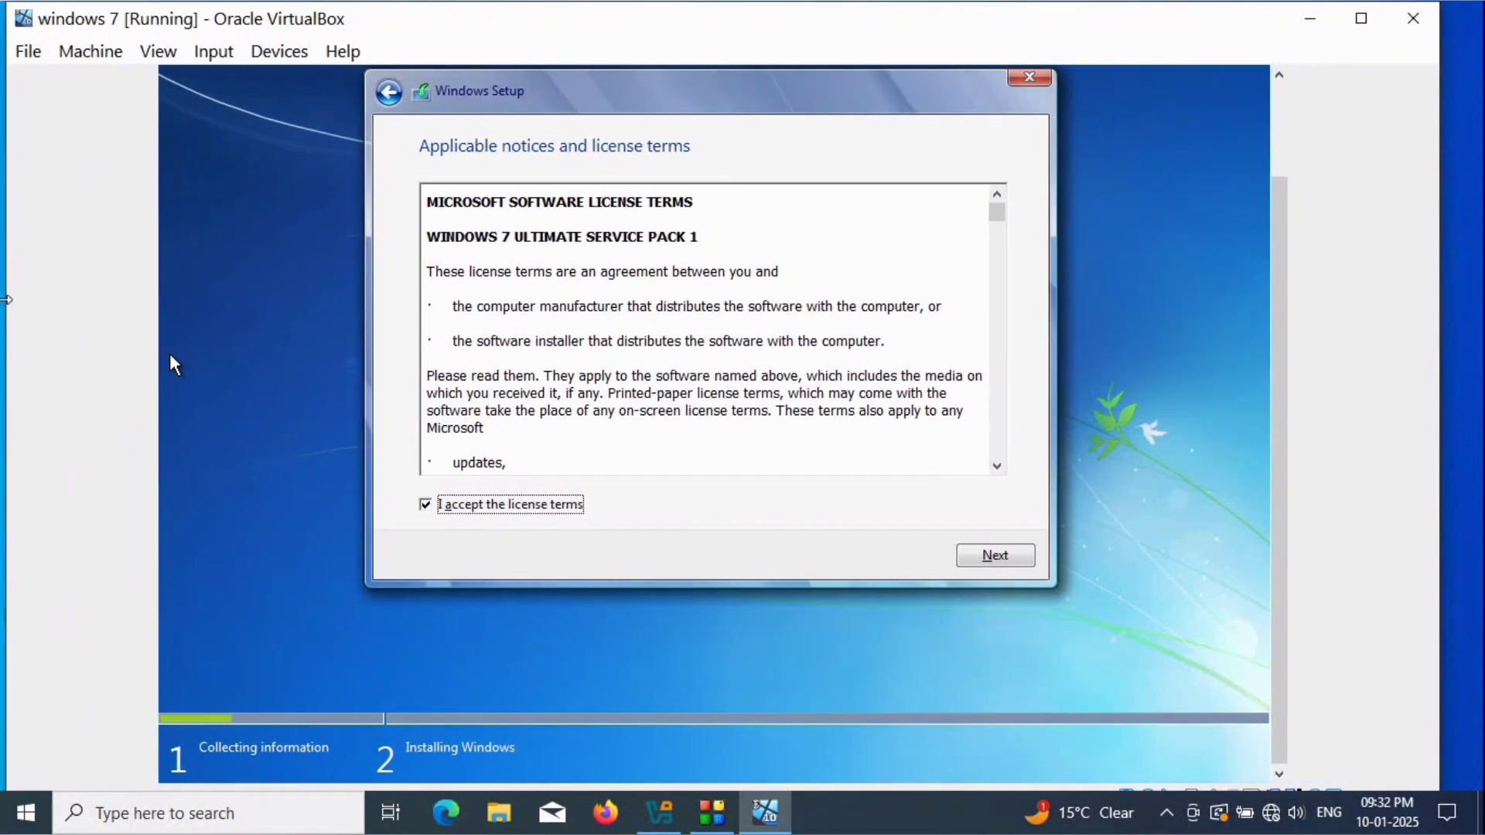
Choose the Custom installation and install Windows on a new 51200 MB allocation created from Drive 0's unallocated space
click(977, 556)
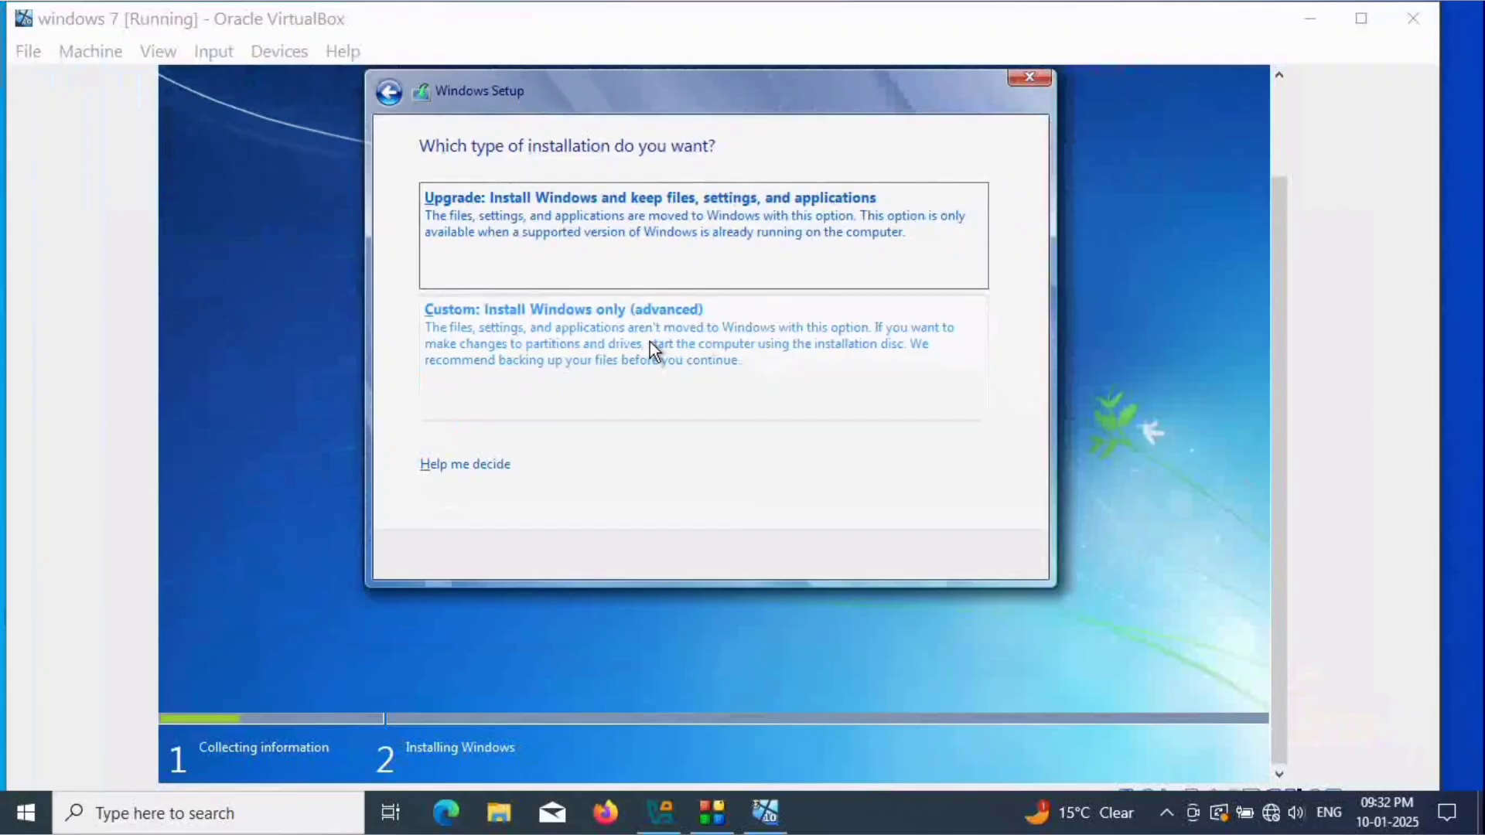
click(662, 447)
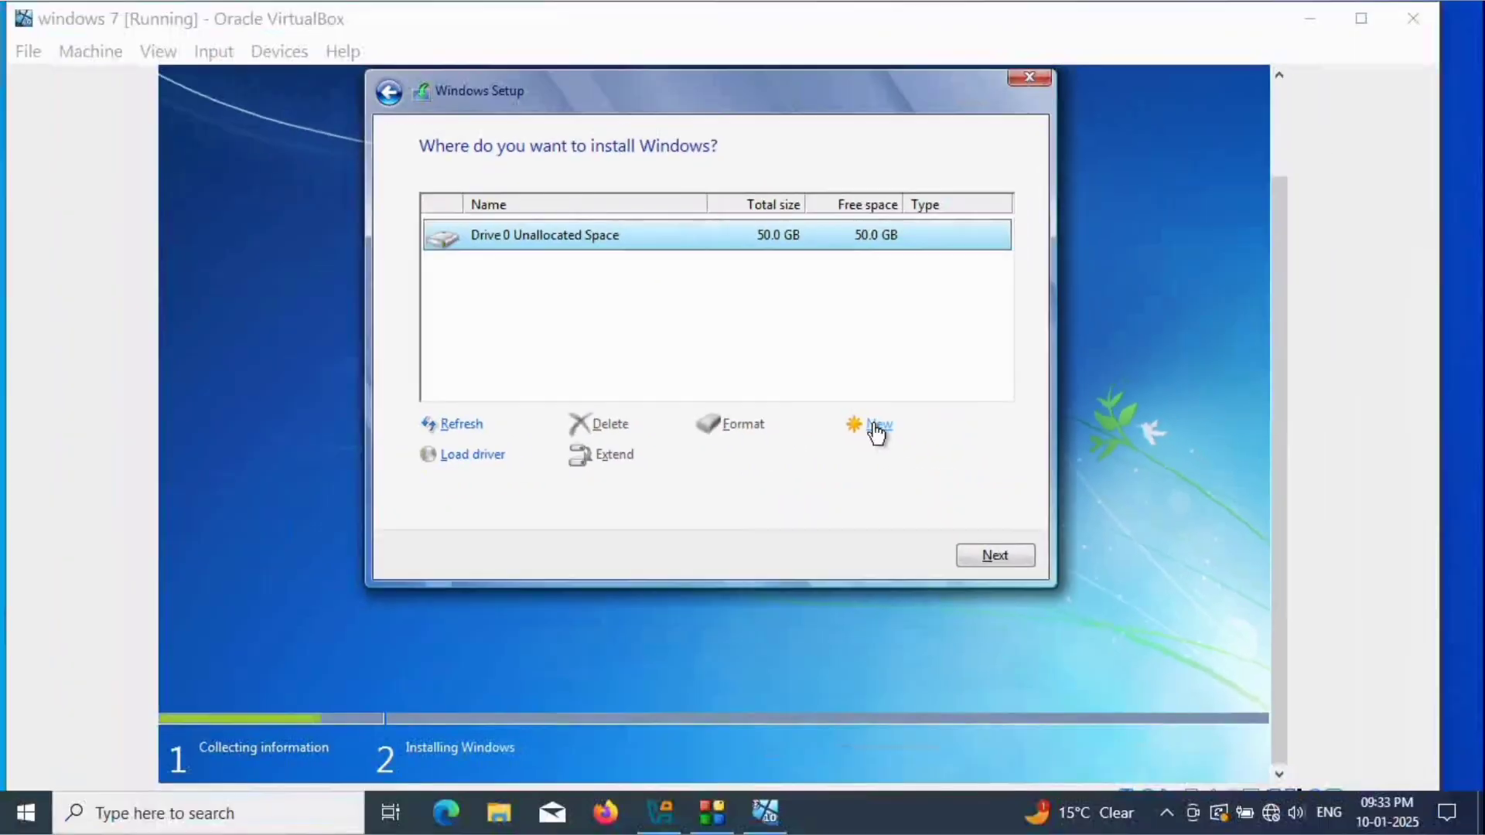
click(878, 428)
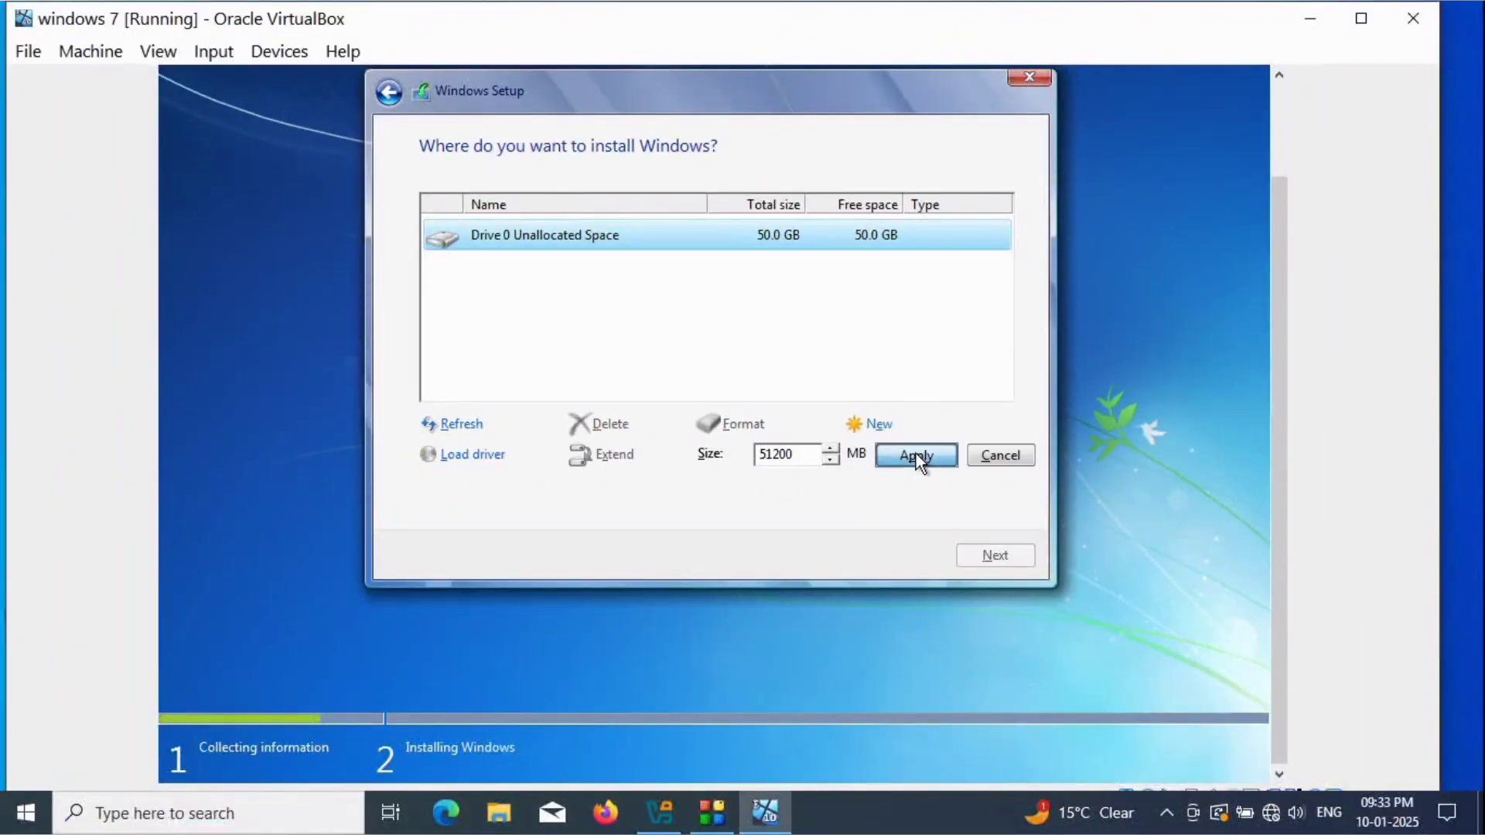
click(916, 456)
click(868, 455)
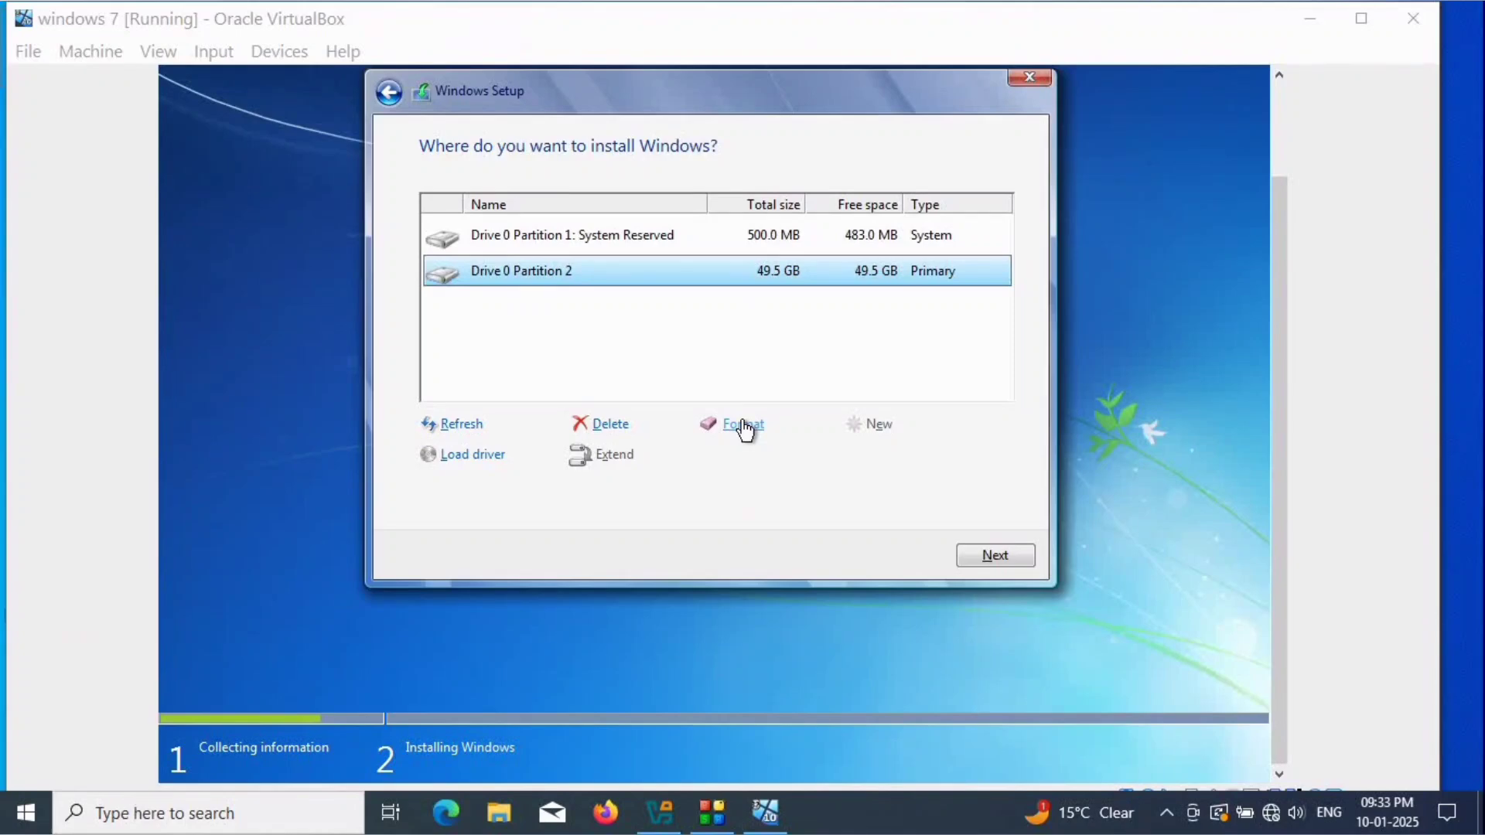
click(1004, 555)
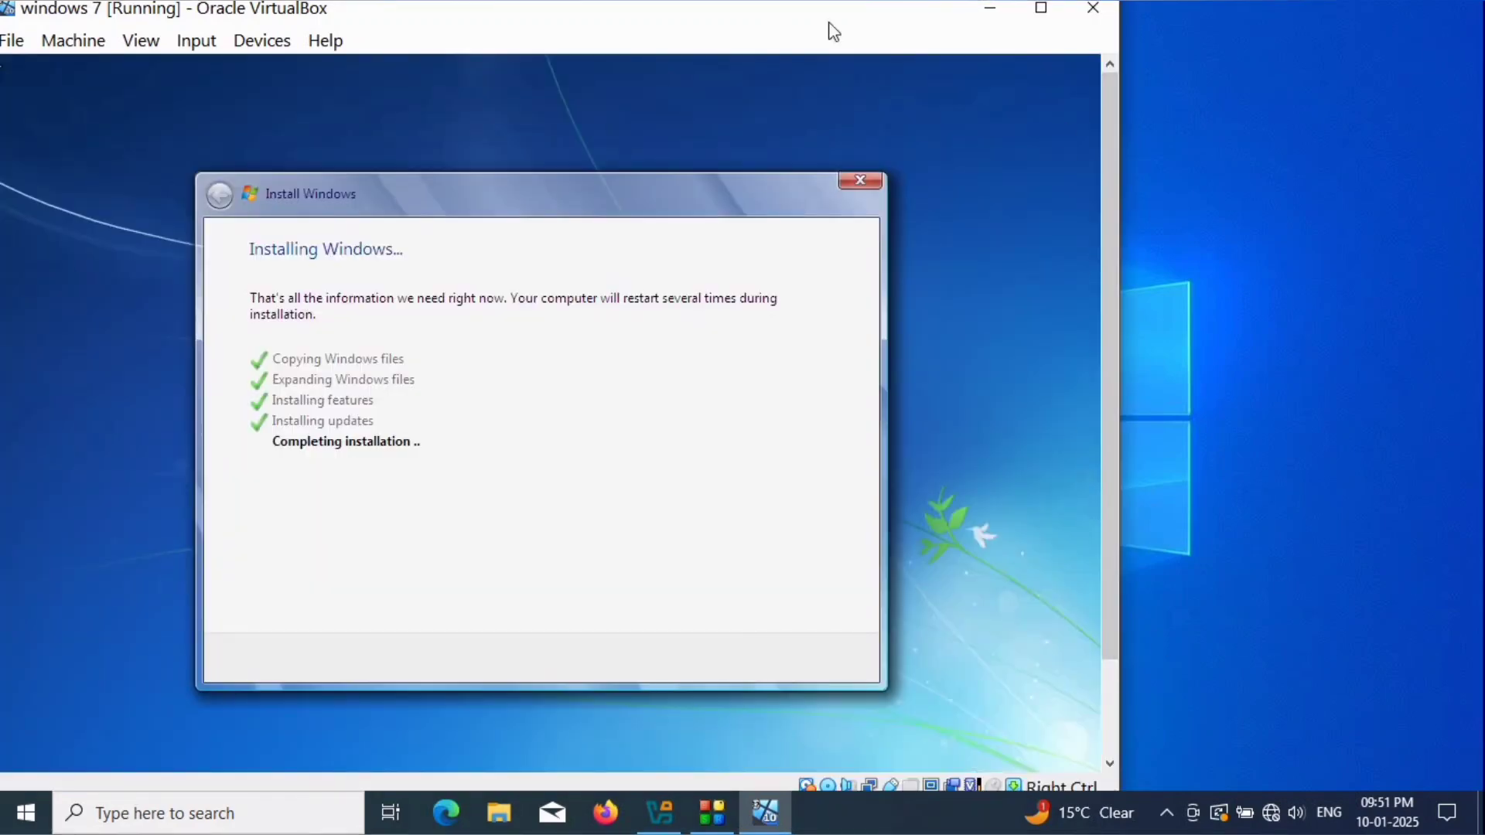
Reposition and widen the running virtual machine's window, and maximize it
drag(828, 24, 923, 4)
click(1149, 25)
drag(1149, 28, 931, 16)
drag(1194, 189, 1346, 189)
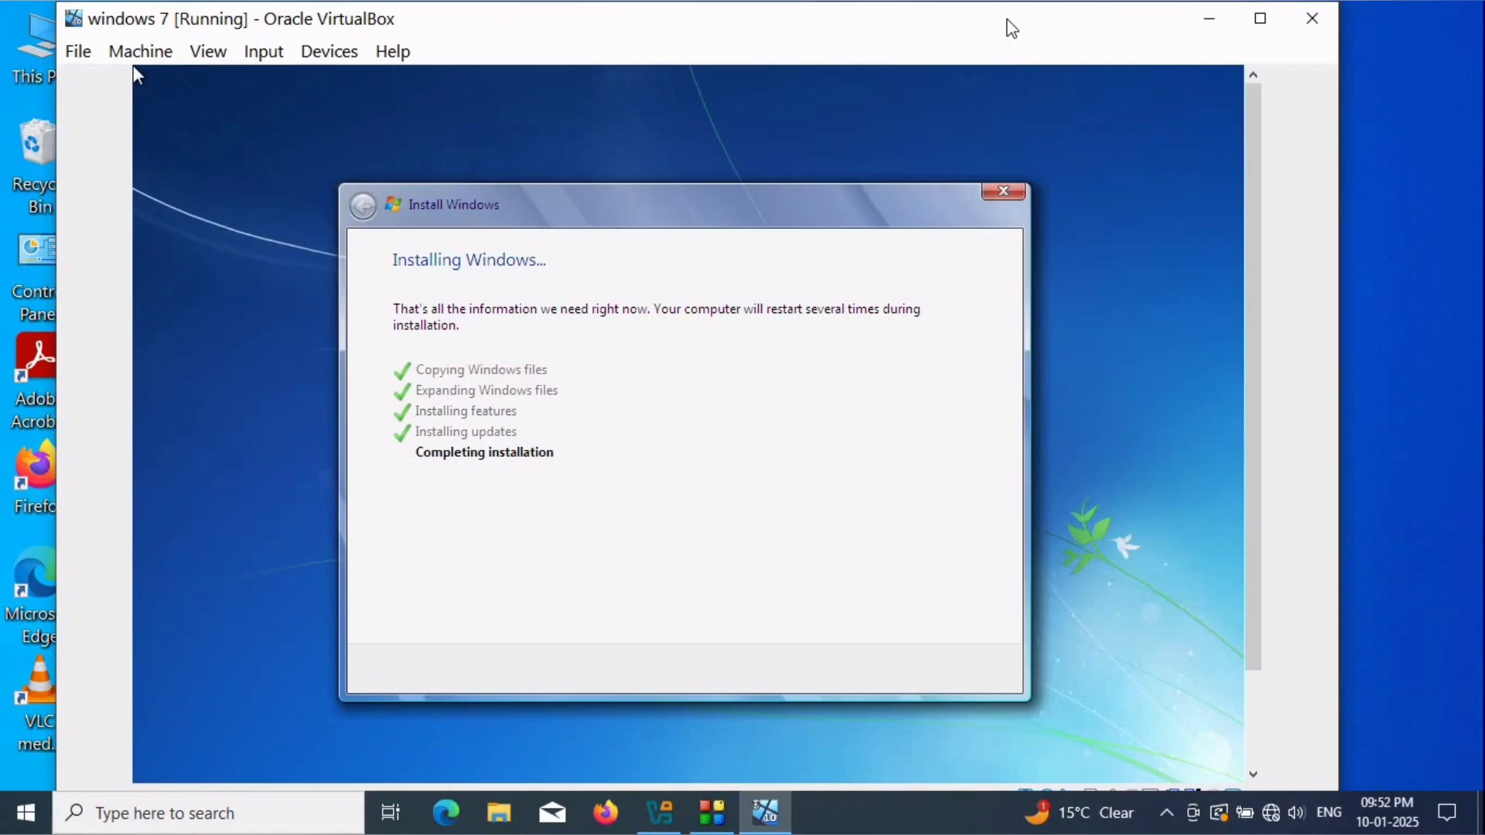
double_click(1010, 27)
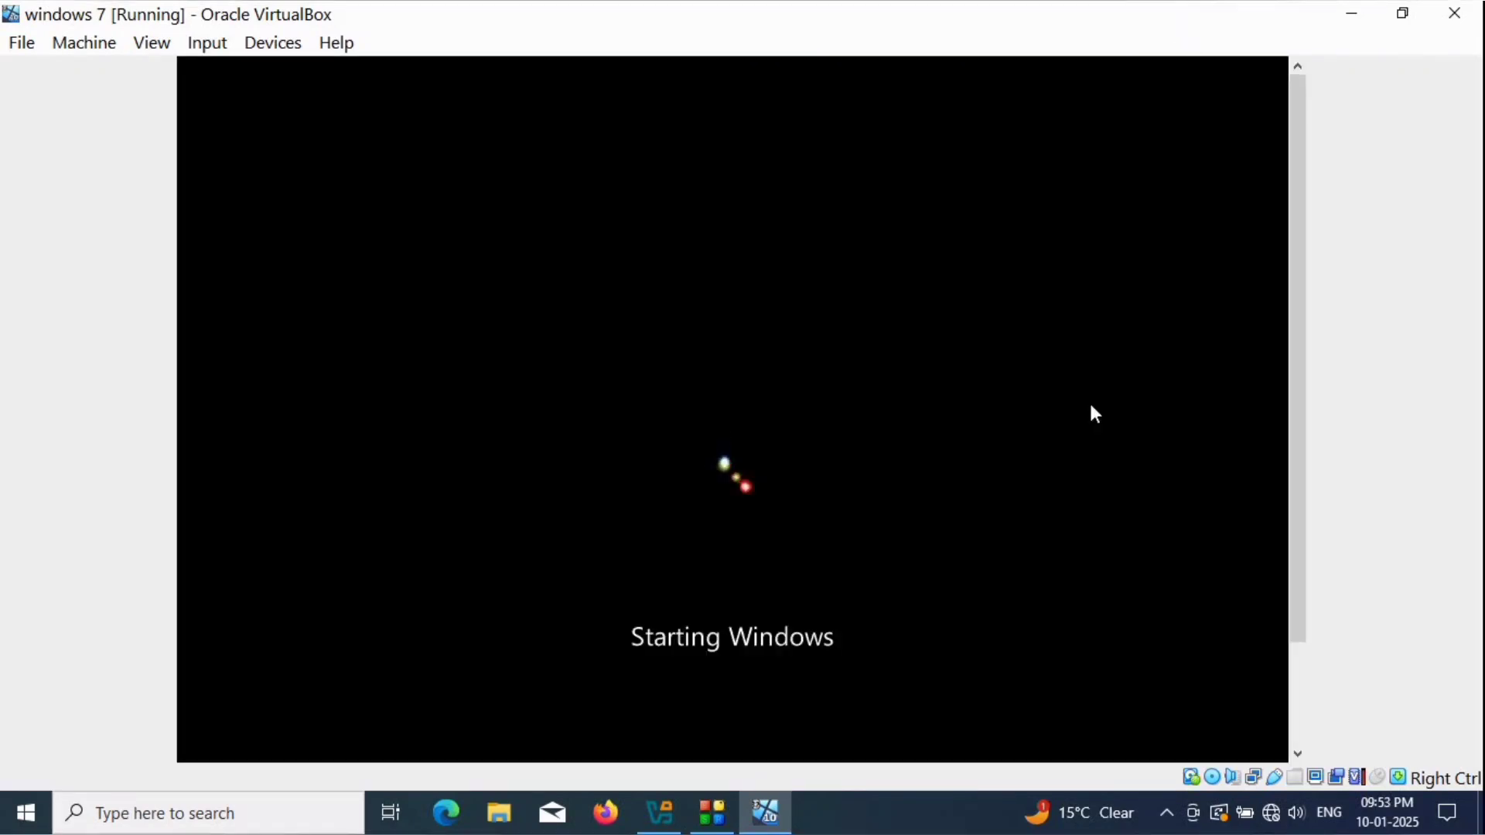
drag(1299, 495, 1302, 544)
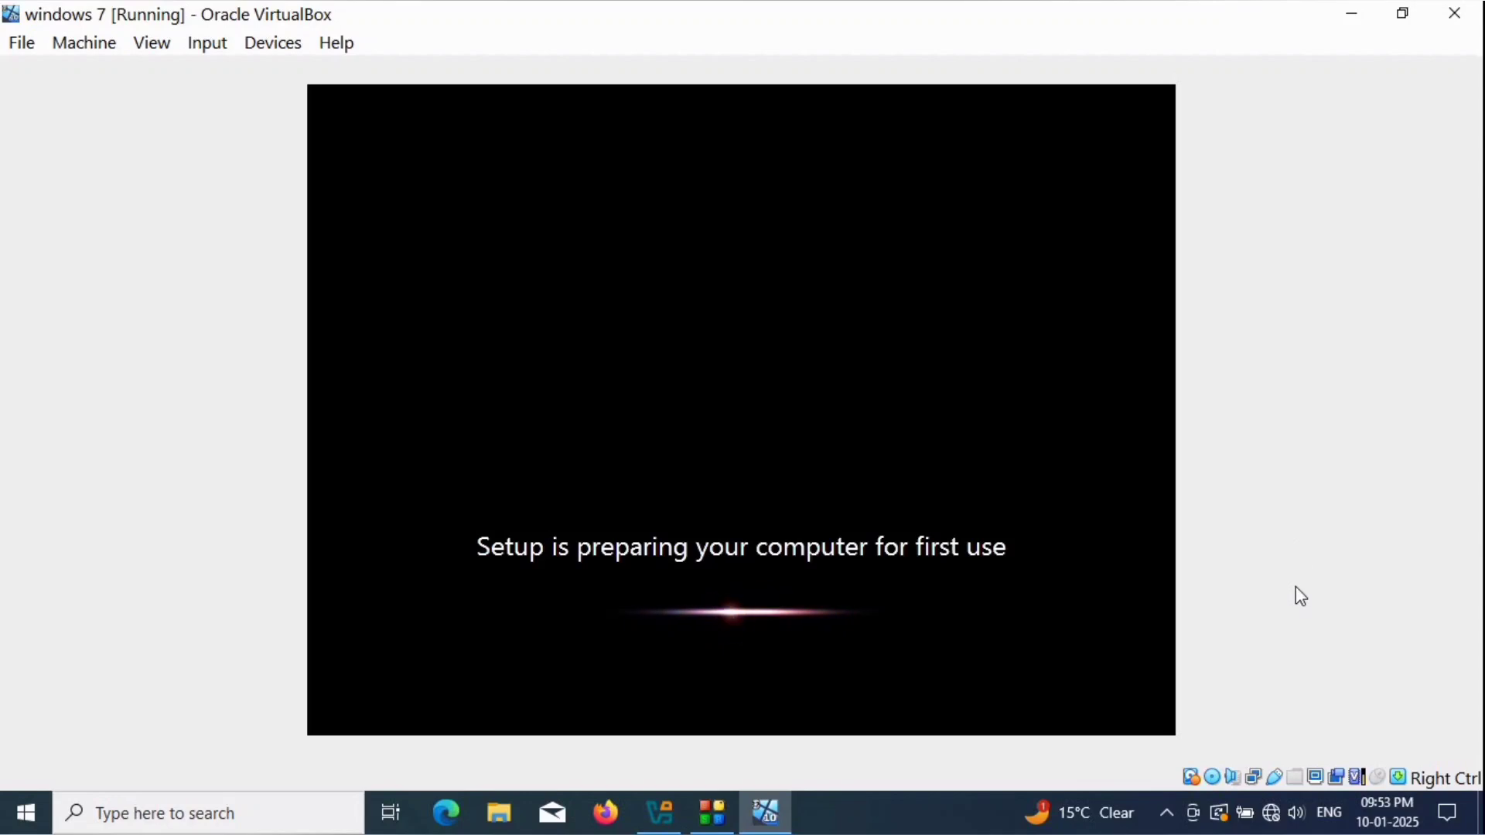
click(1404, 13)
drag(1245, 196, 1423, 196)
click(1338, 21)
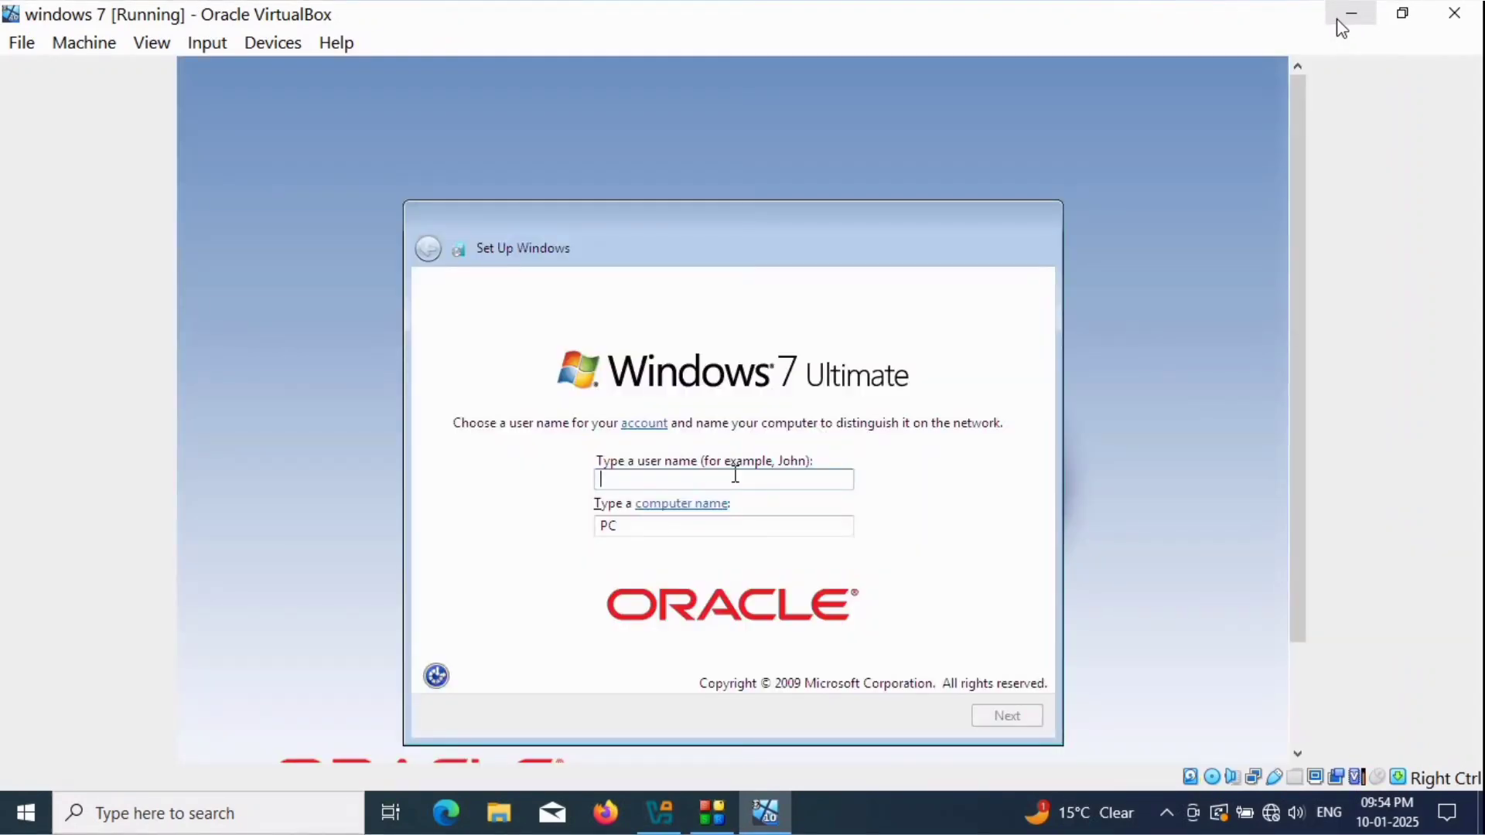
Enter the account's user name, keep the suggested computer name, and continue without setting a password
text(Jahangir)
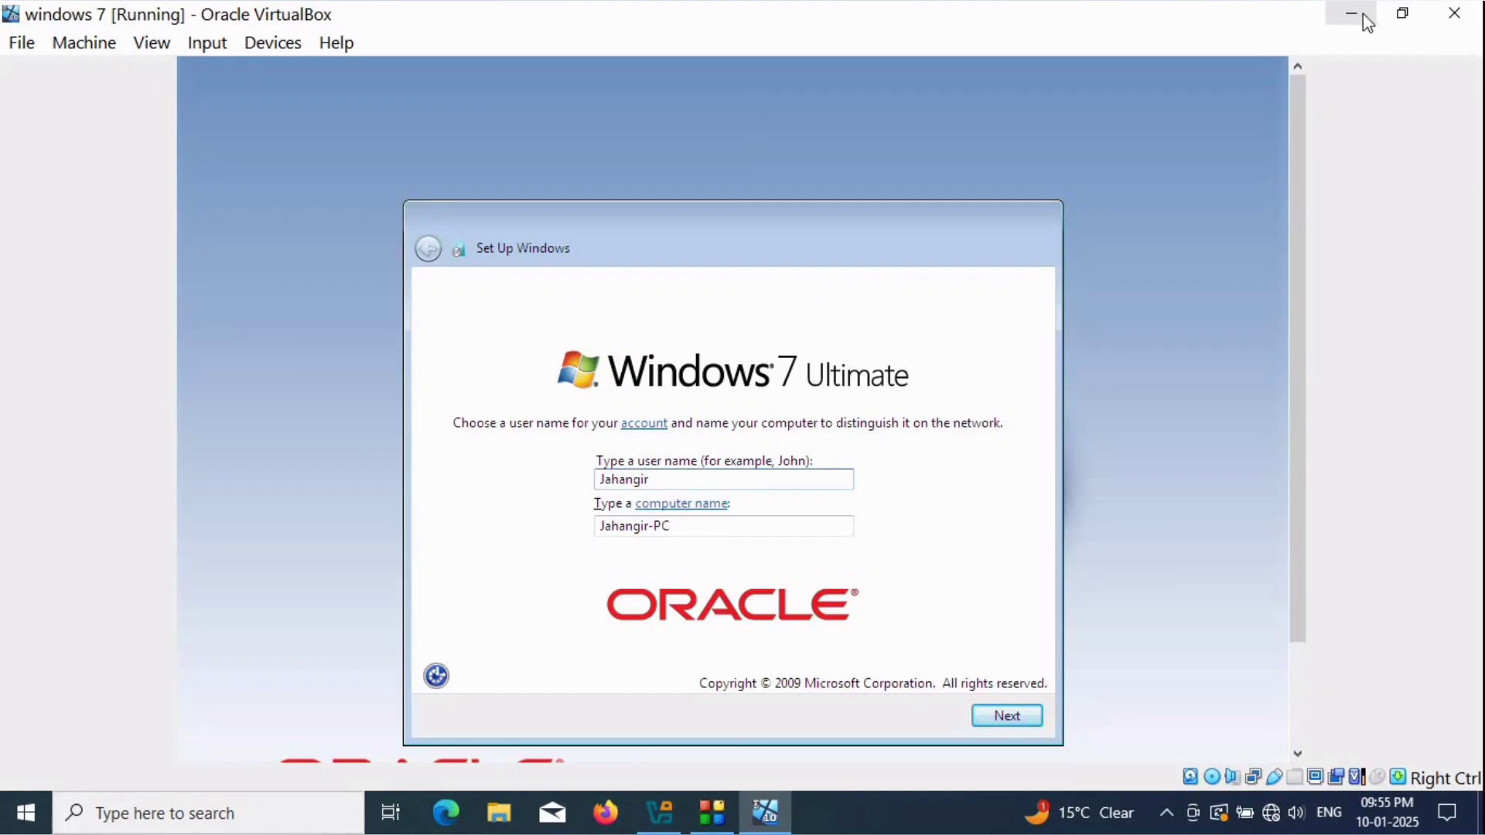
click(1402, 12)
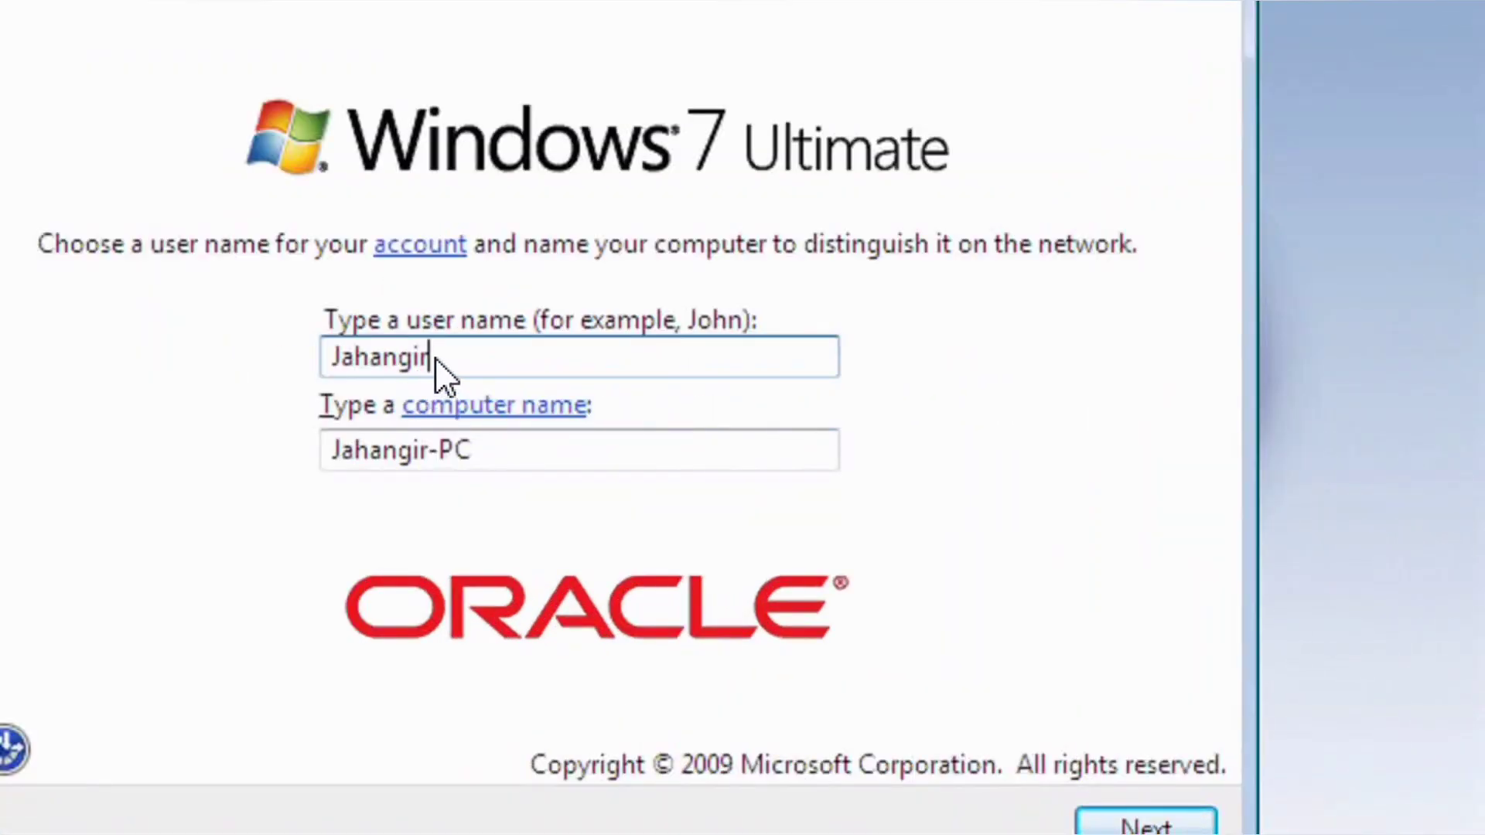
key(Return)
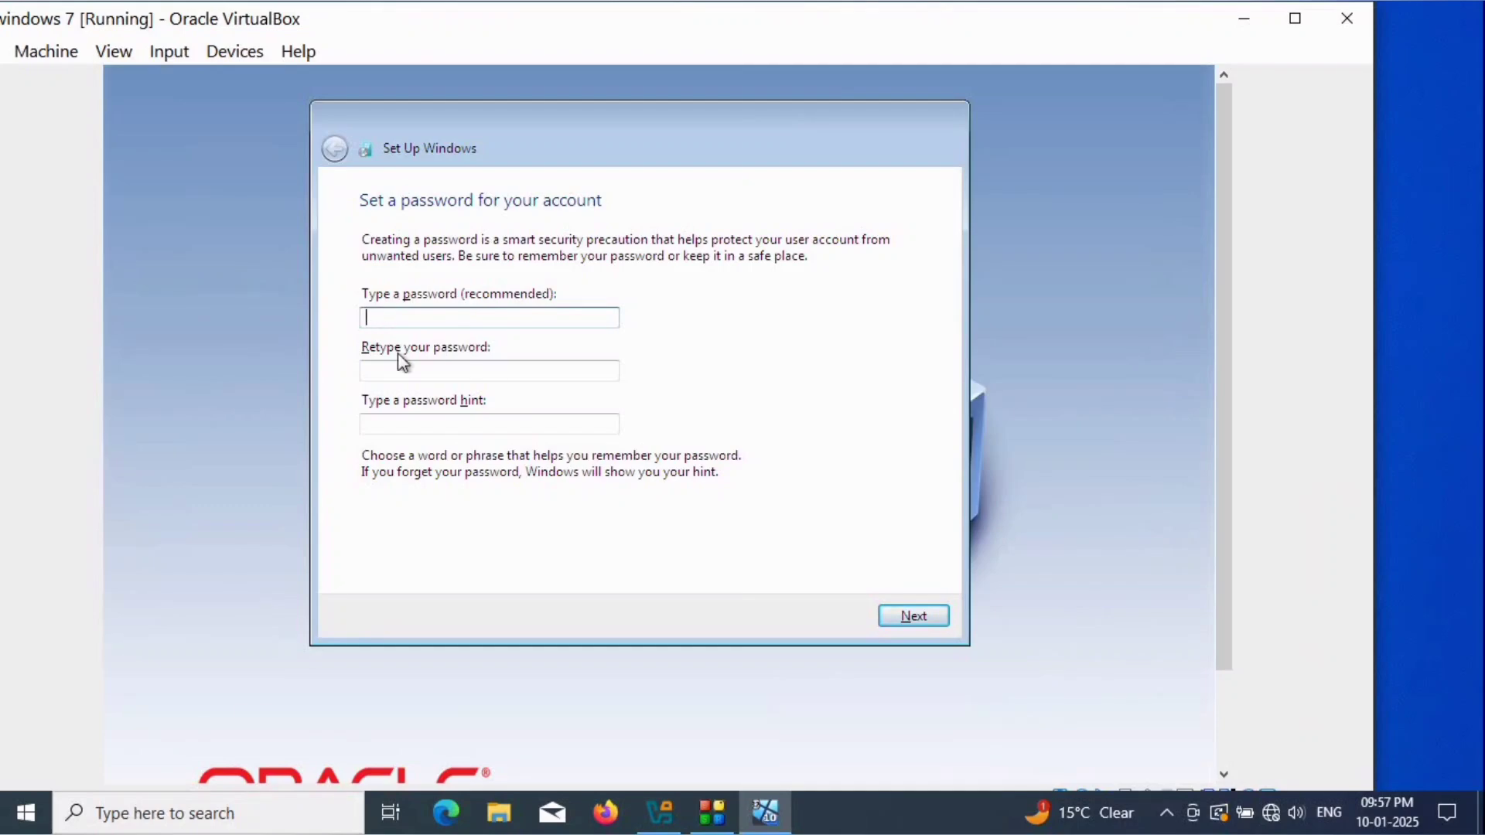
click(914, 615)
Set the time zone to (UTC+05:30) Chennai, Kolkata, Mumbai, New Delhi and choose Home network as the computer's location
click(597, 276)
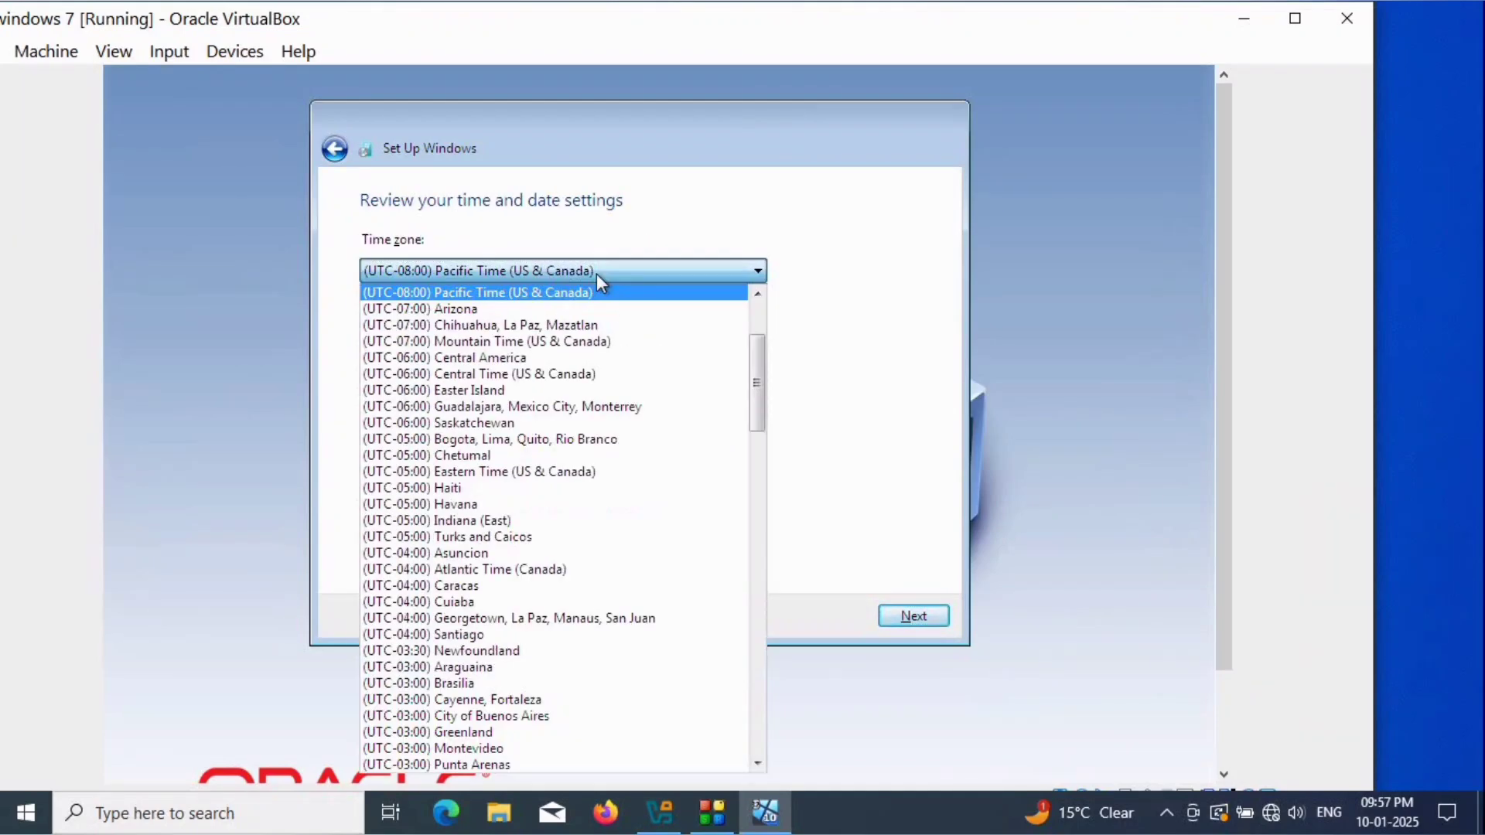
scroll(564, 447, down, 20)
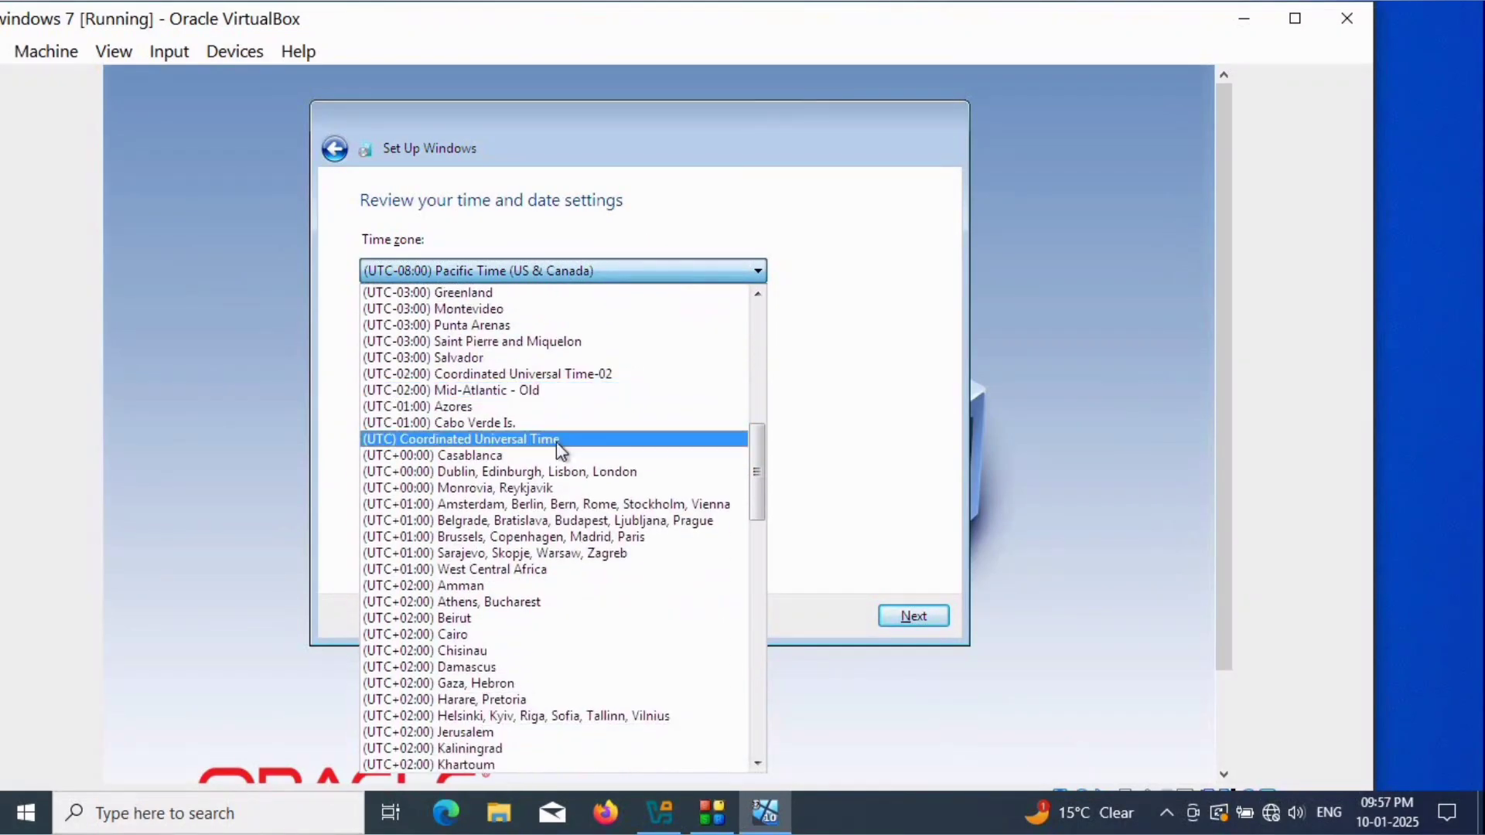
click(472, 586)
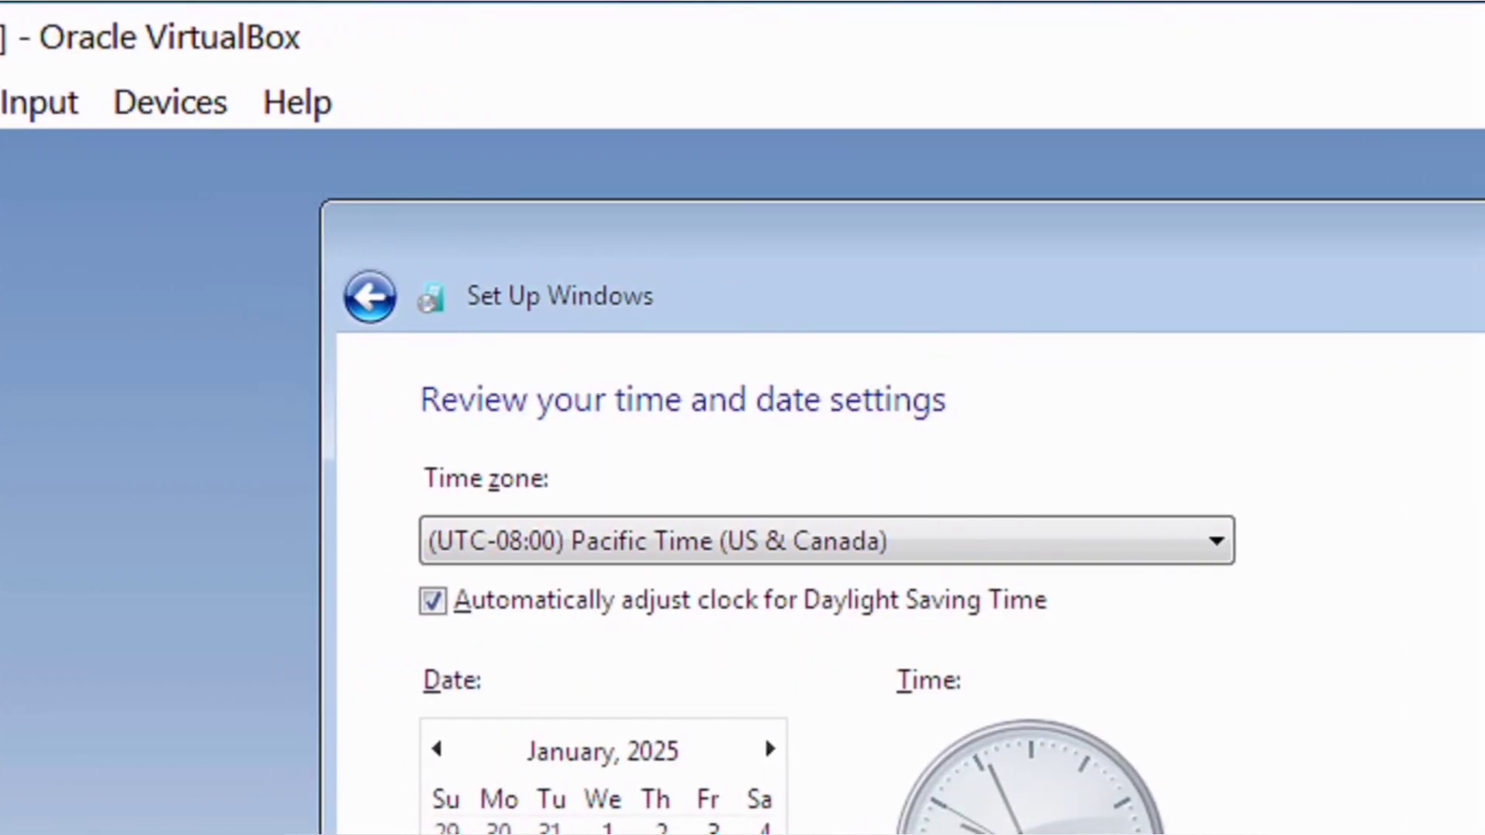
key(Tab)
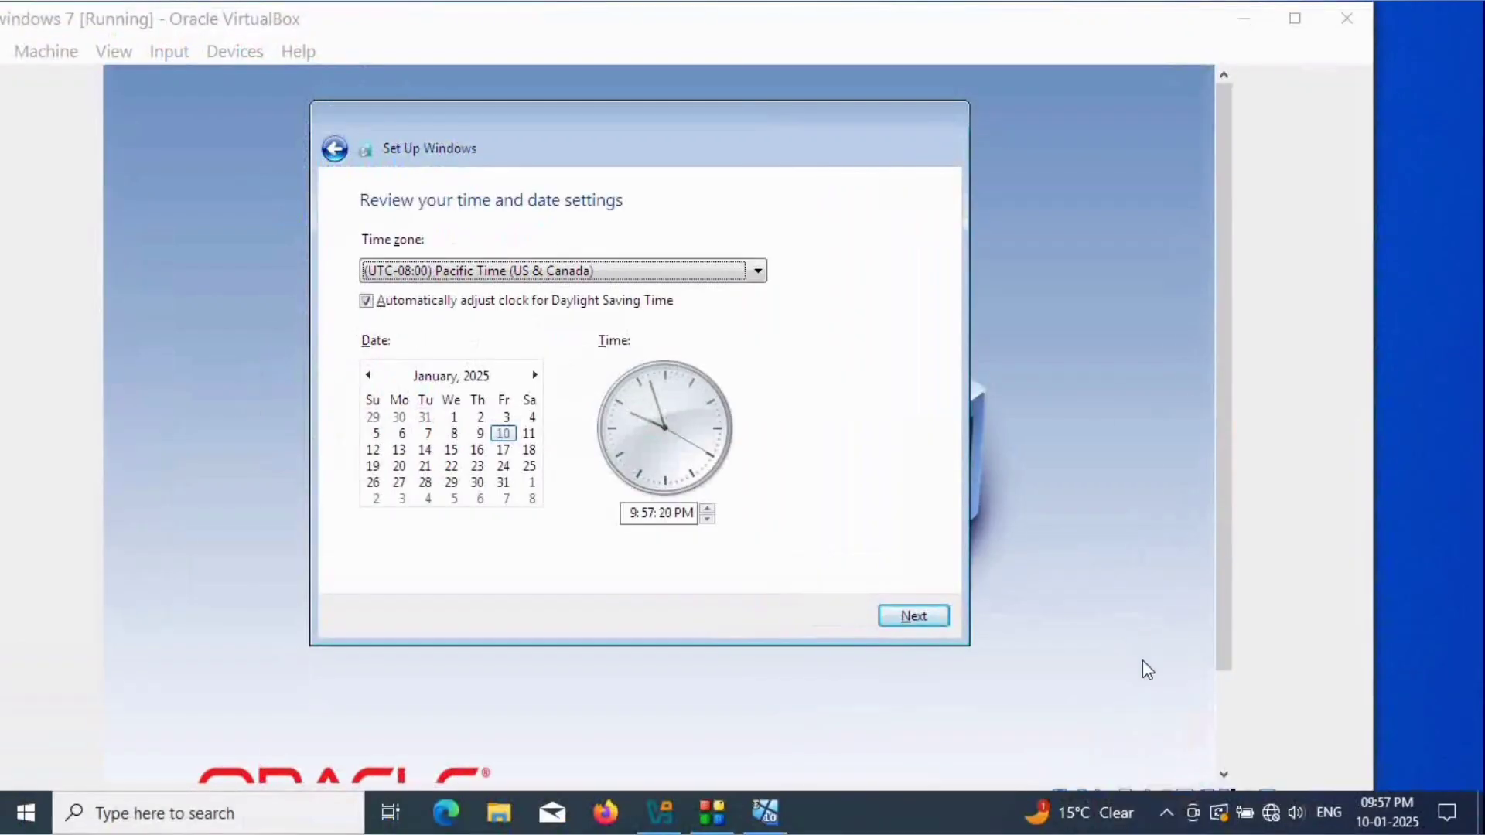
click(773, 534)
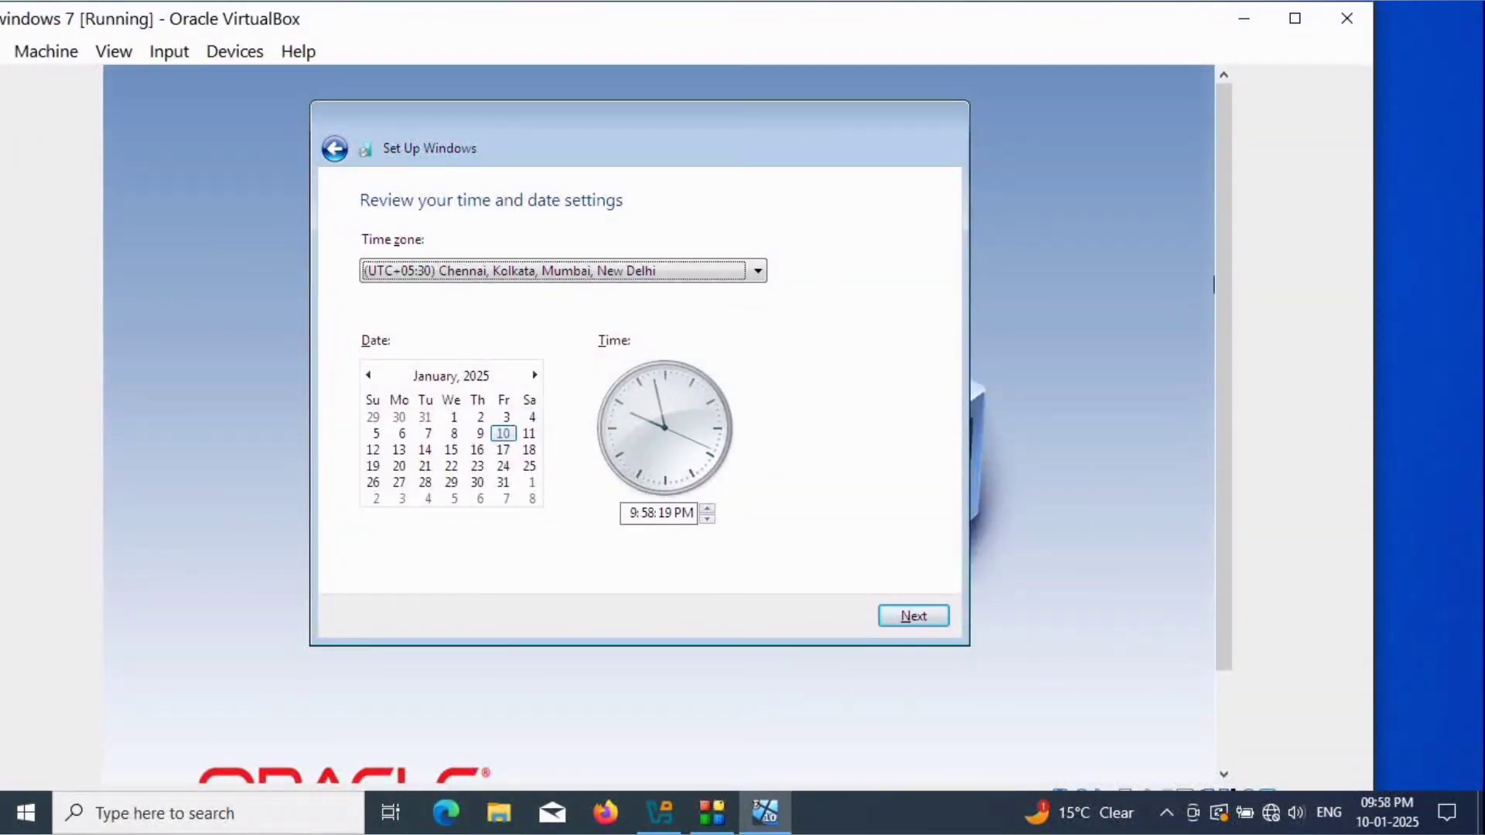
click(905, 617)
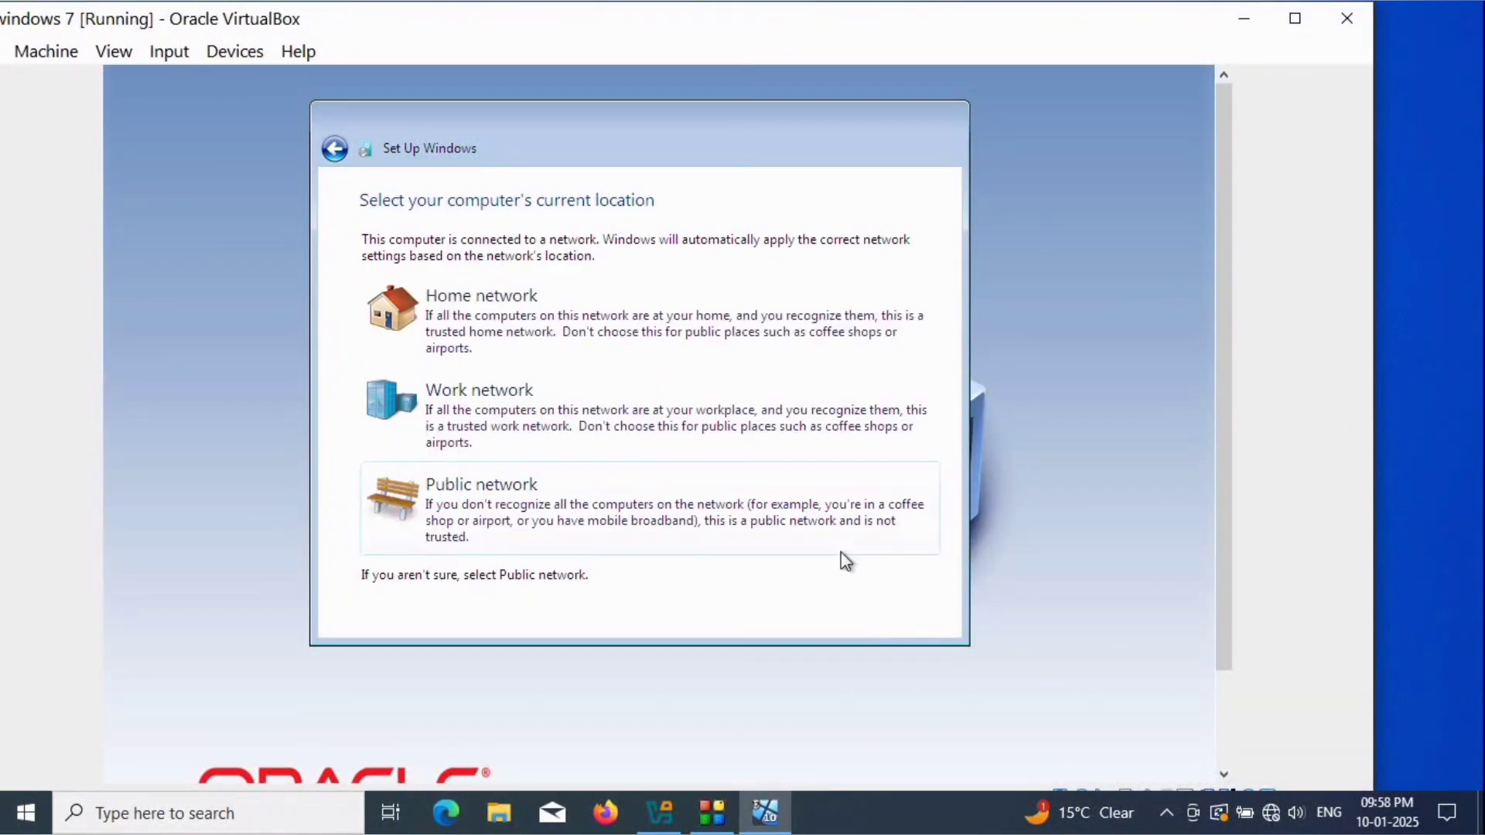
click(448, 313)
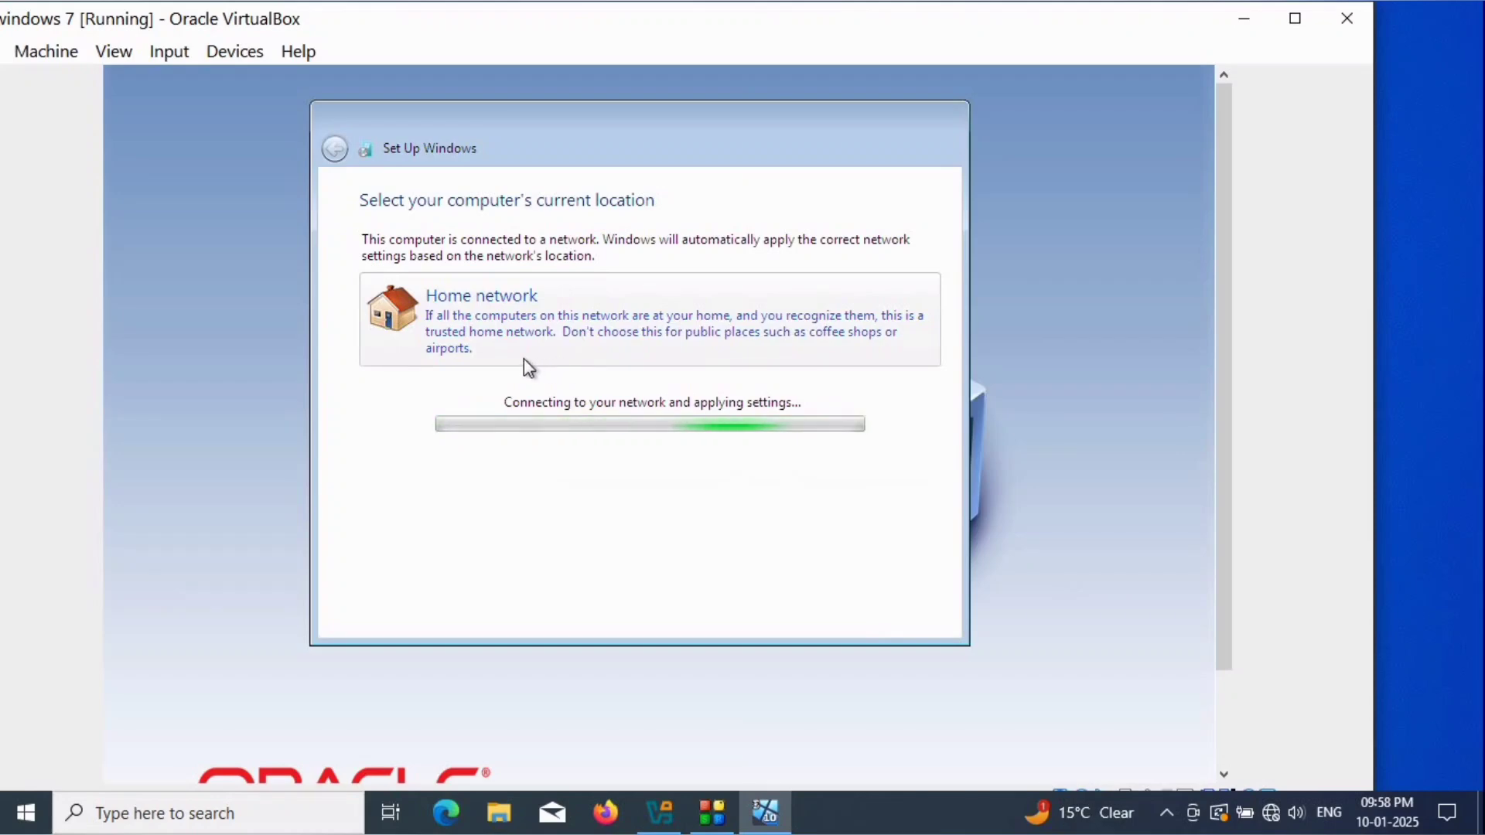
drag(343, 116, 377, 125)
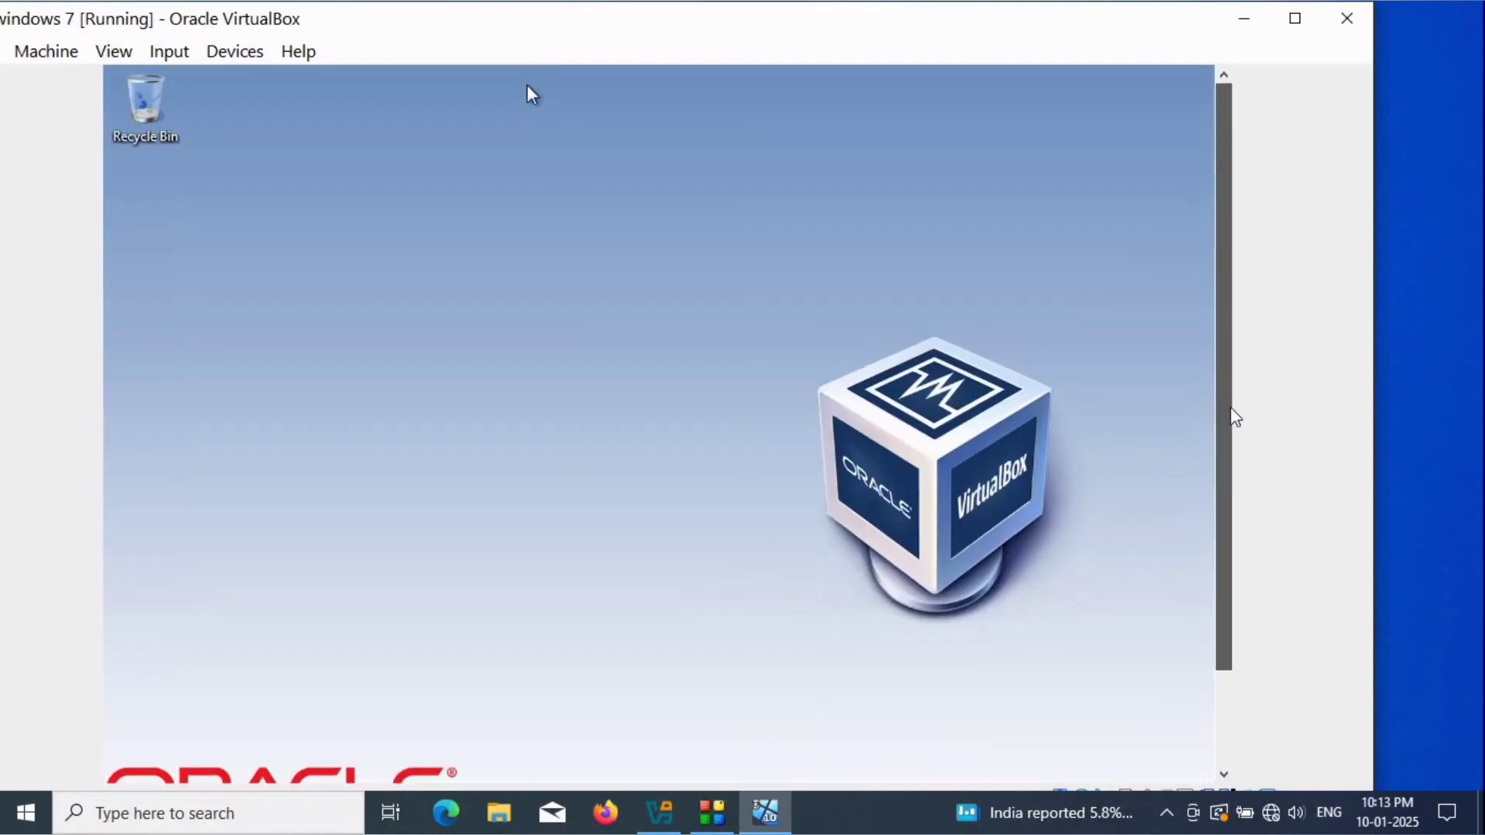
Apply the United States theme in the Windows 7 desktop's personalization settings and close them
click(632, 586)
click(624, 616)
right_click(723, 419)
click(789, 637)
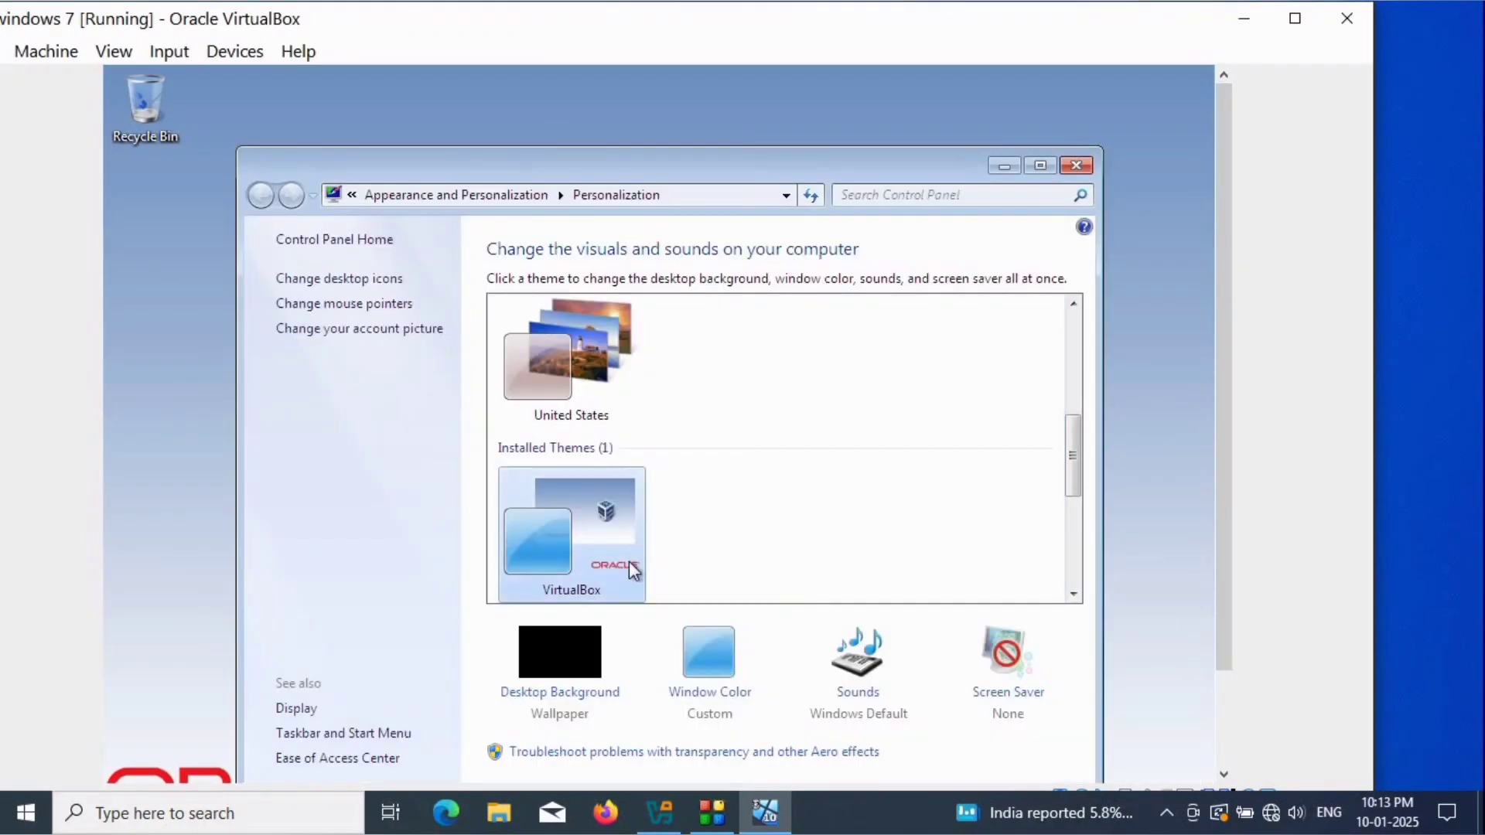
click(596, 380)
click(1076, 165)
Refresh the Windows 7 desktop twice and maximize the virtual machine window
right_click(986, 367)
click(1018, 429)
right_click(696, 281)
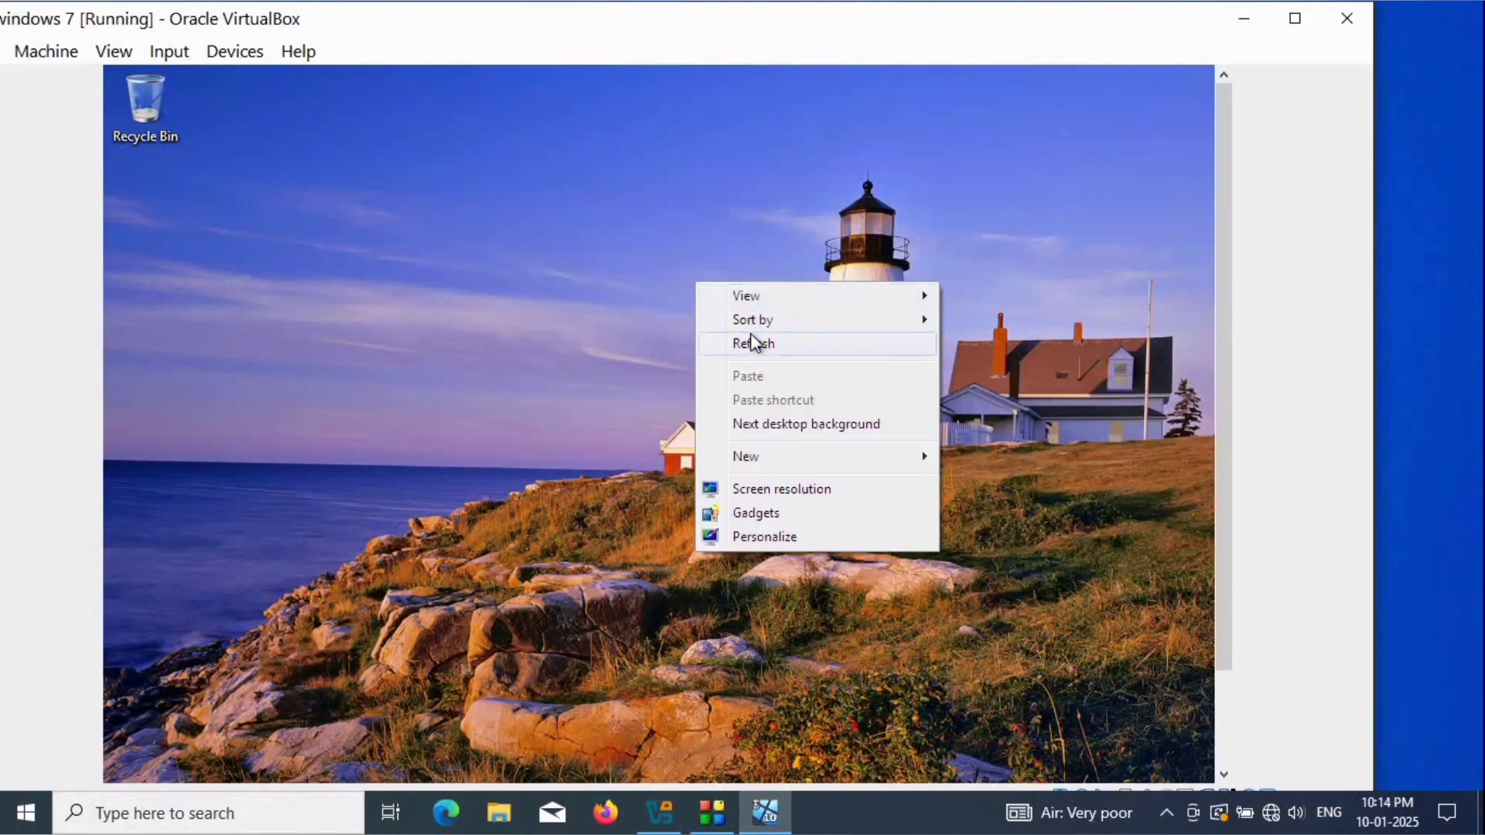
click(754, 342)
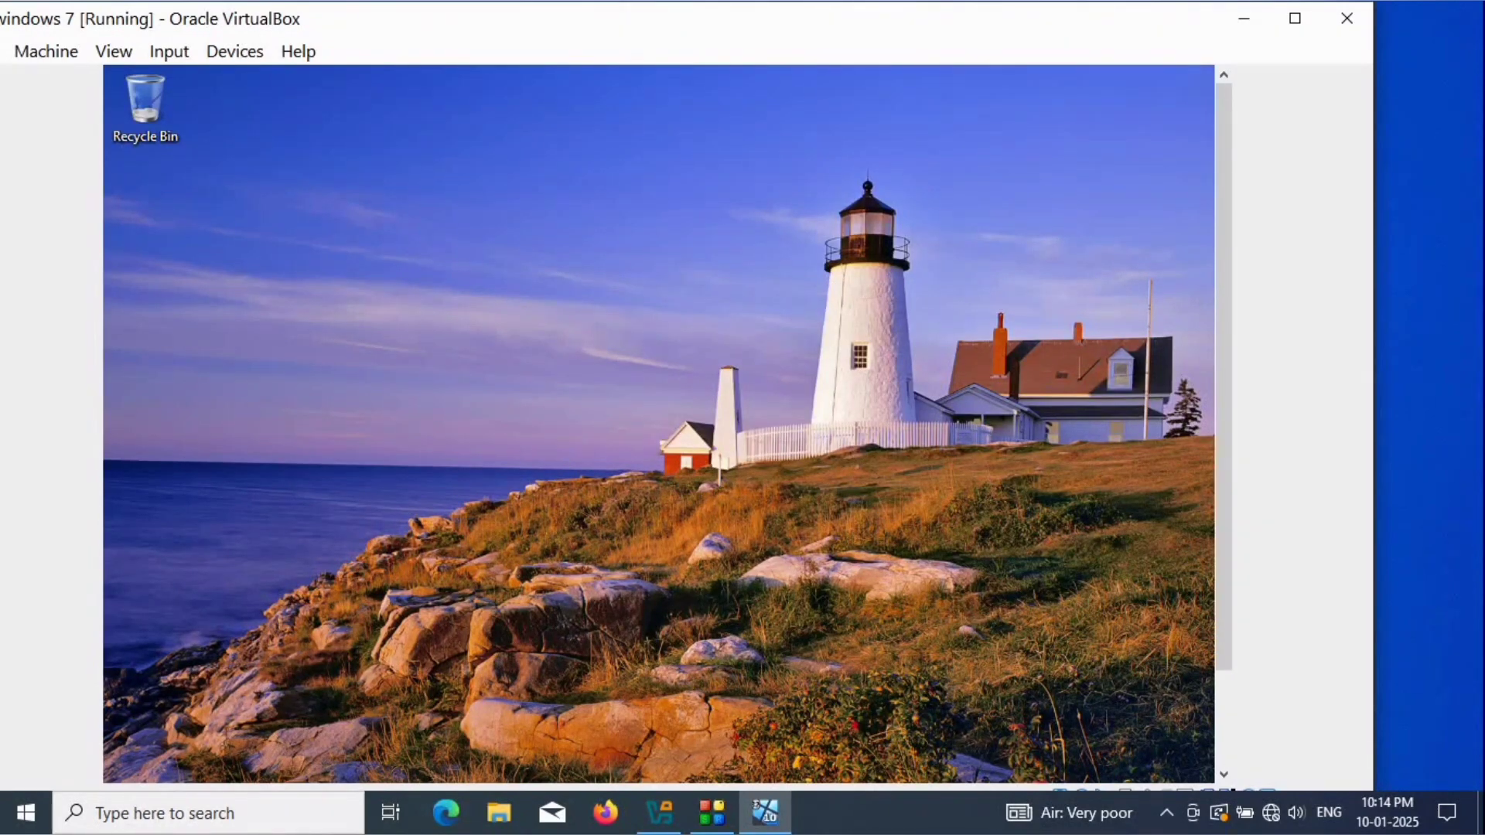
click(1295, 18)
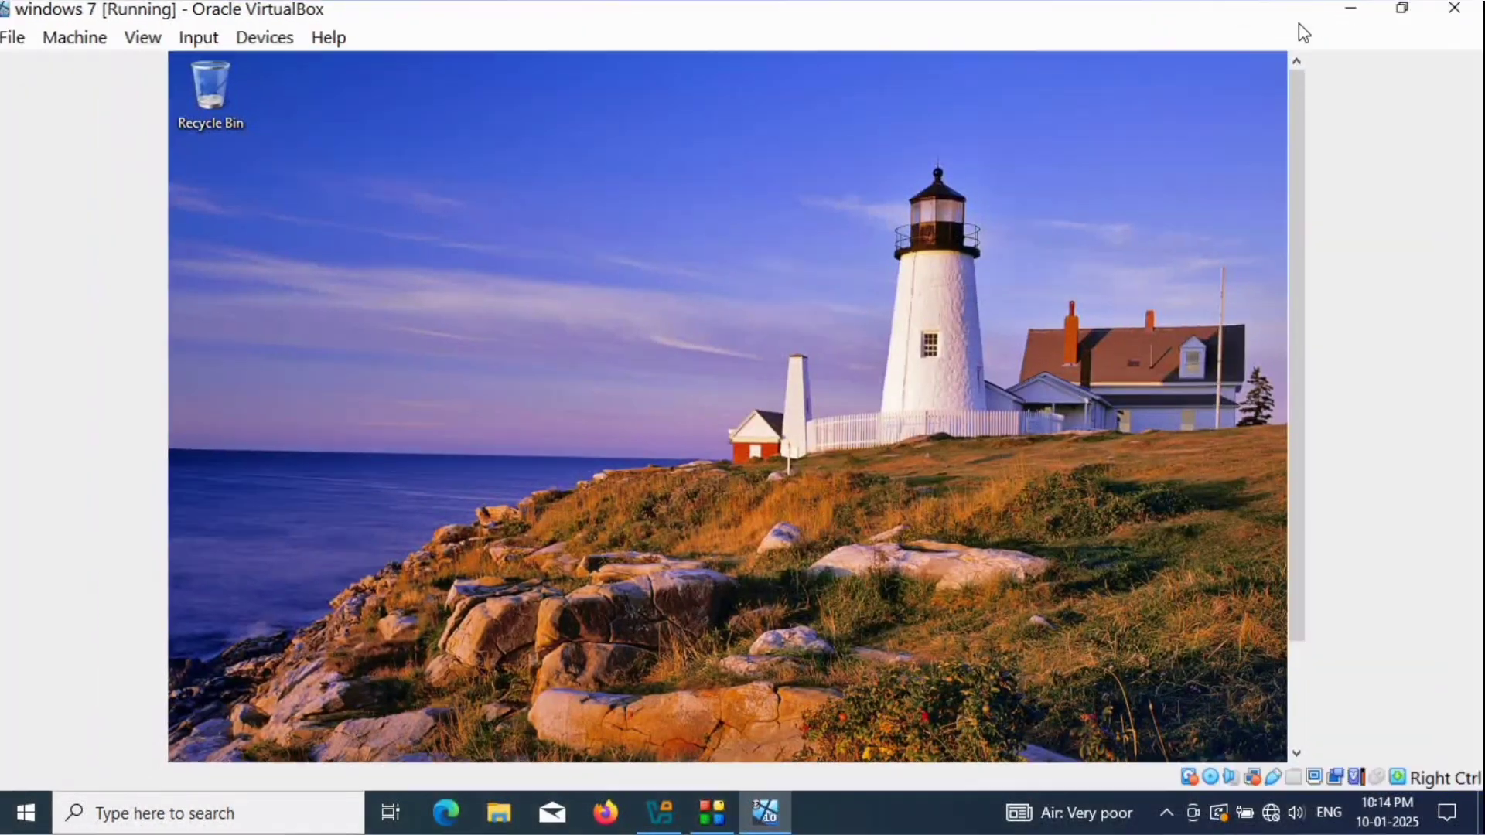
Show the Computer icon on the Windows 7 desktop
click(37, 771)
right_click(402, 536)
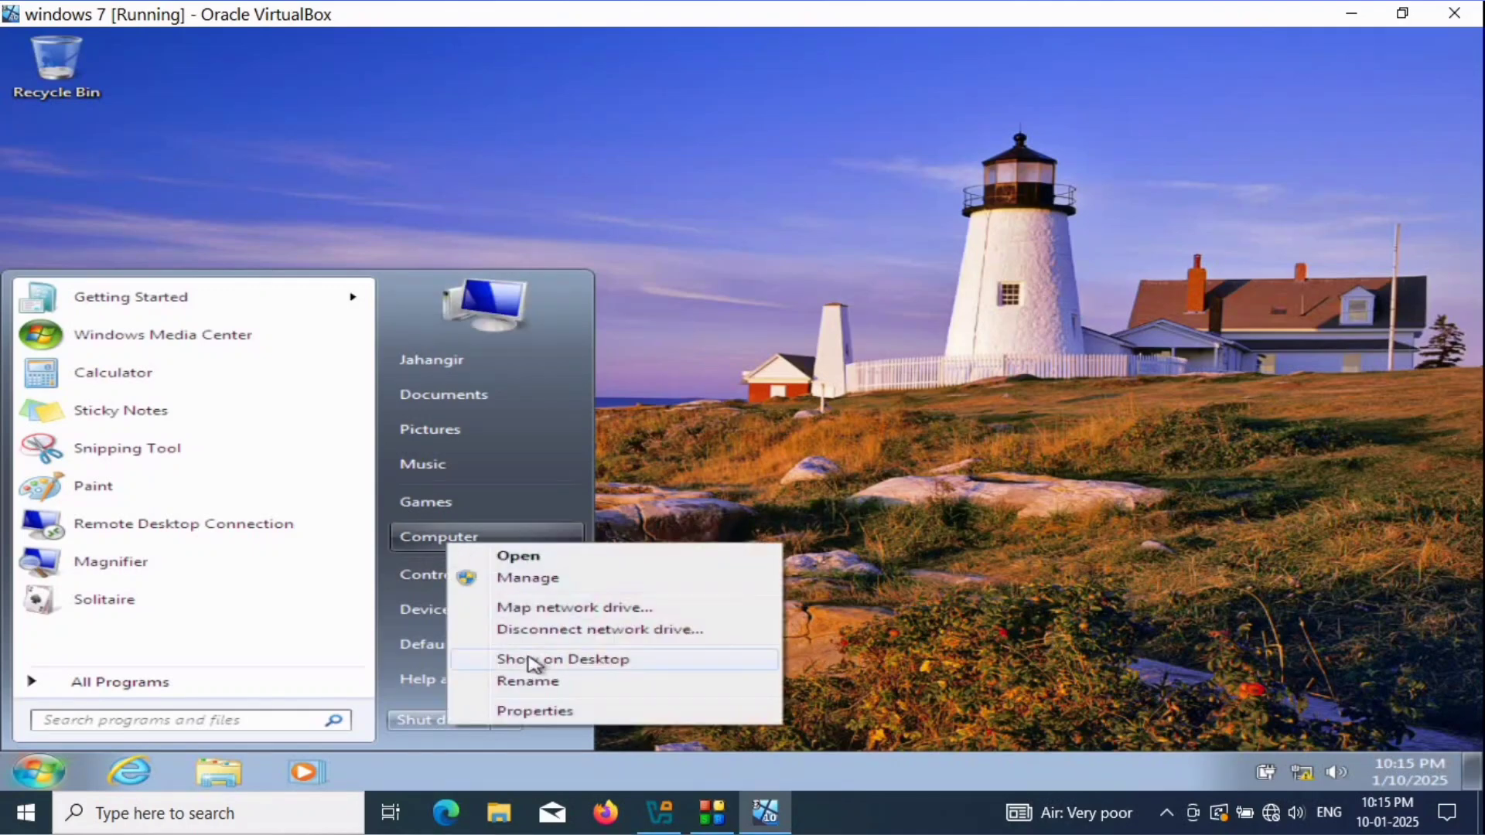
click(565, 662)
click(31, 777)
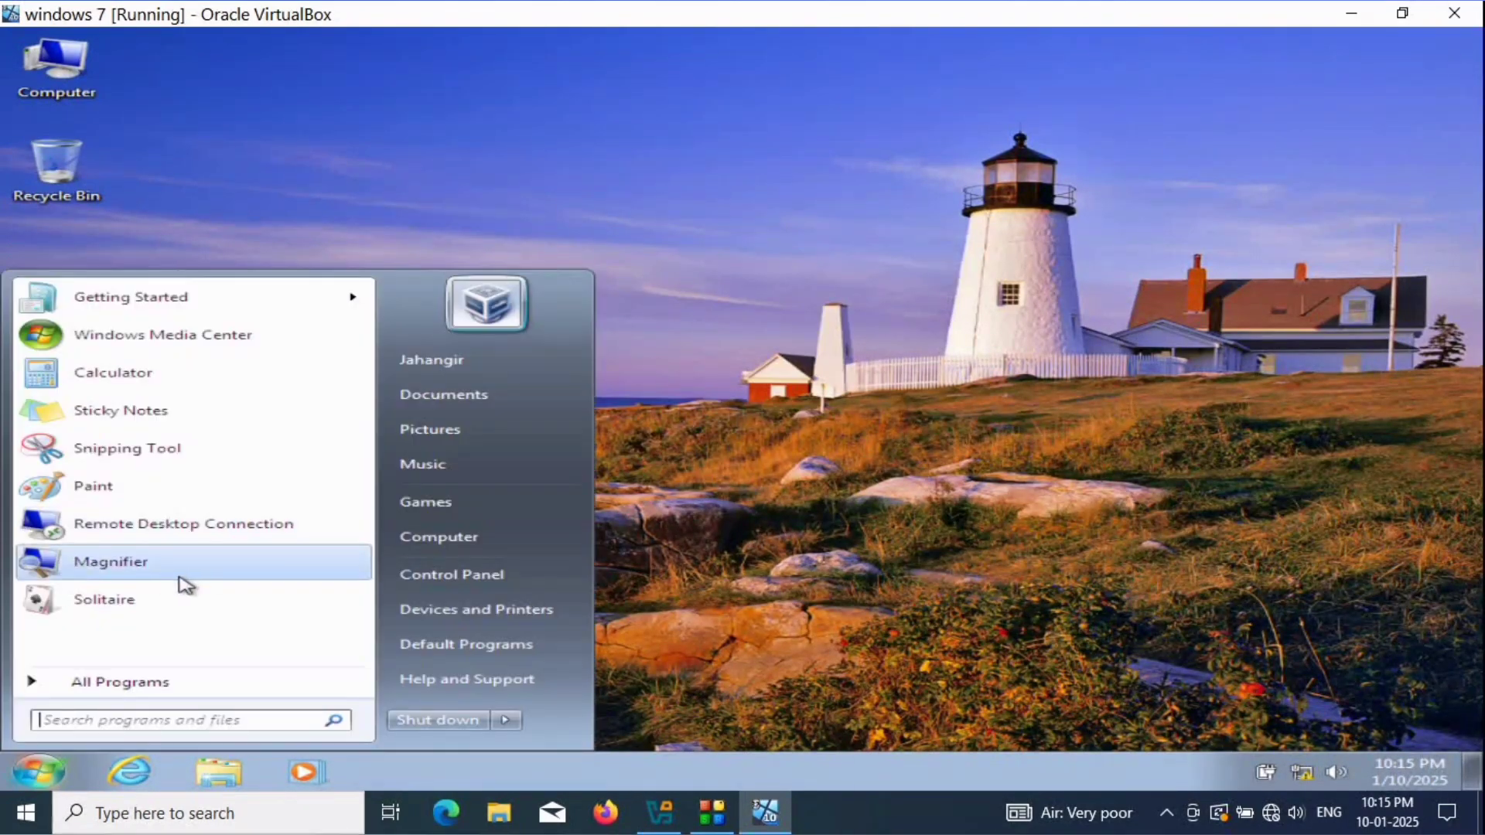
View the Computer's system properties in a maximized window, examine the Windows edition and hardware details, and close the window
right_click(48, 50)
click(132, 243)
scroll(895, 409, up, 3)
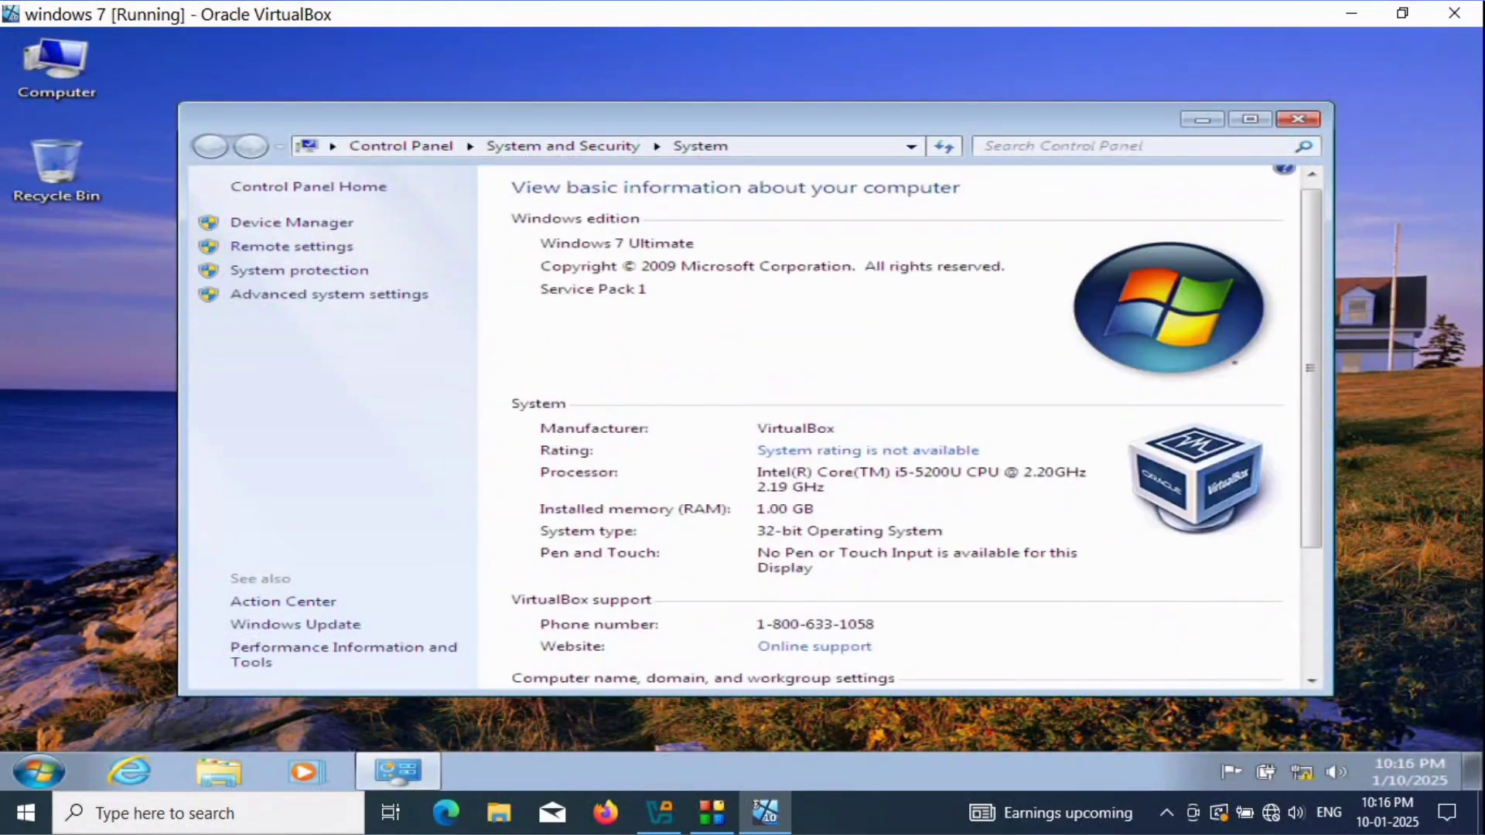
click(1250, 119)
scroll(1203, 199, down, 1)
scroll(1203, 198, up, 1)
click(1456, 36)
click(1411, 37)
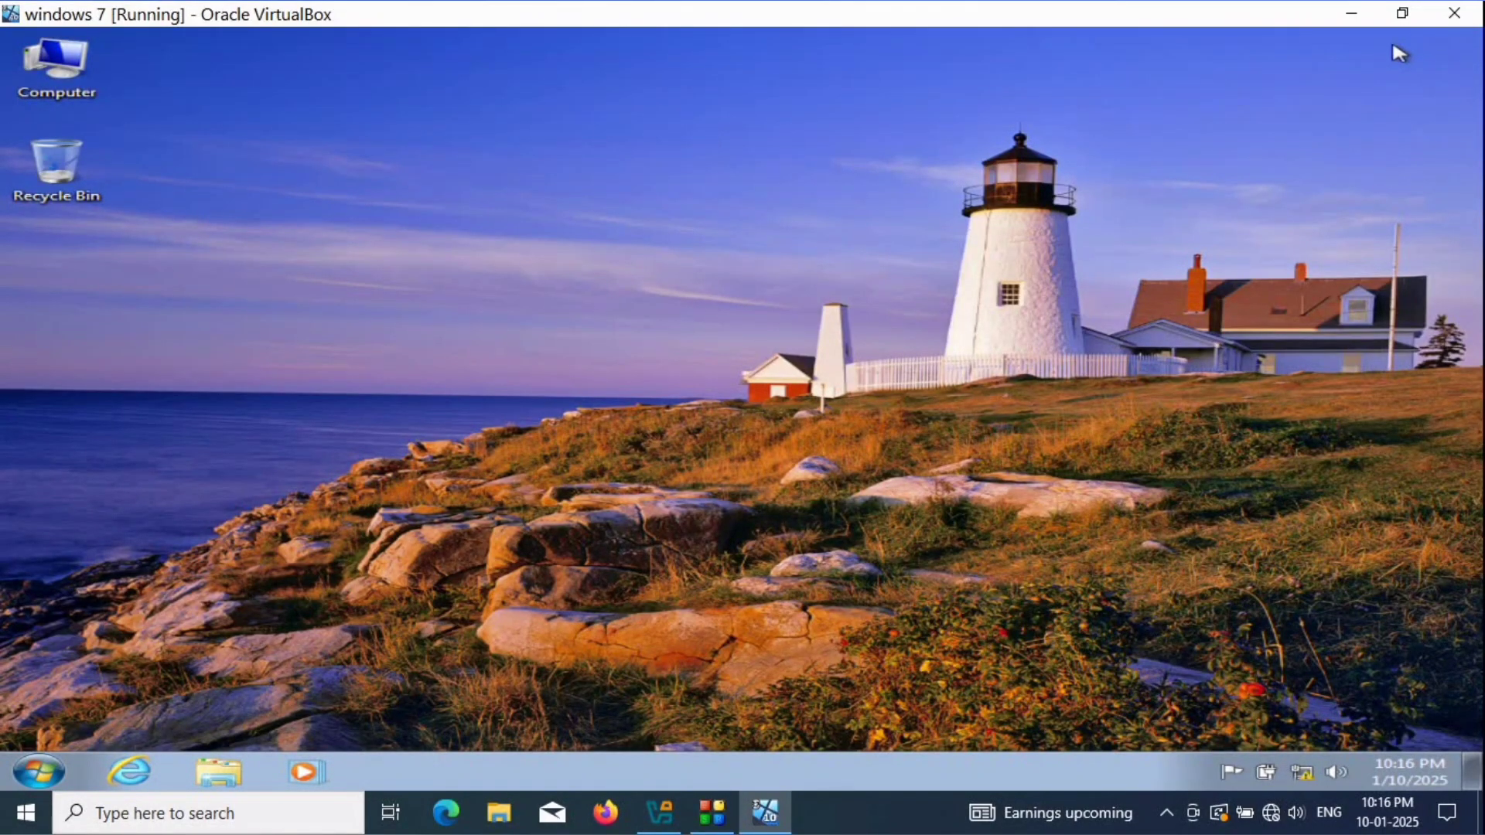
click(1395, 36)
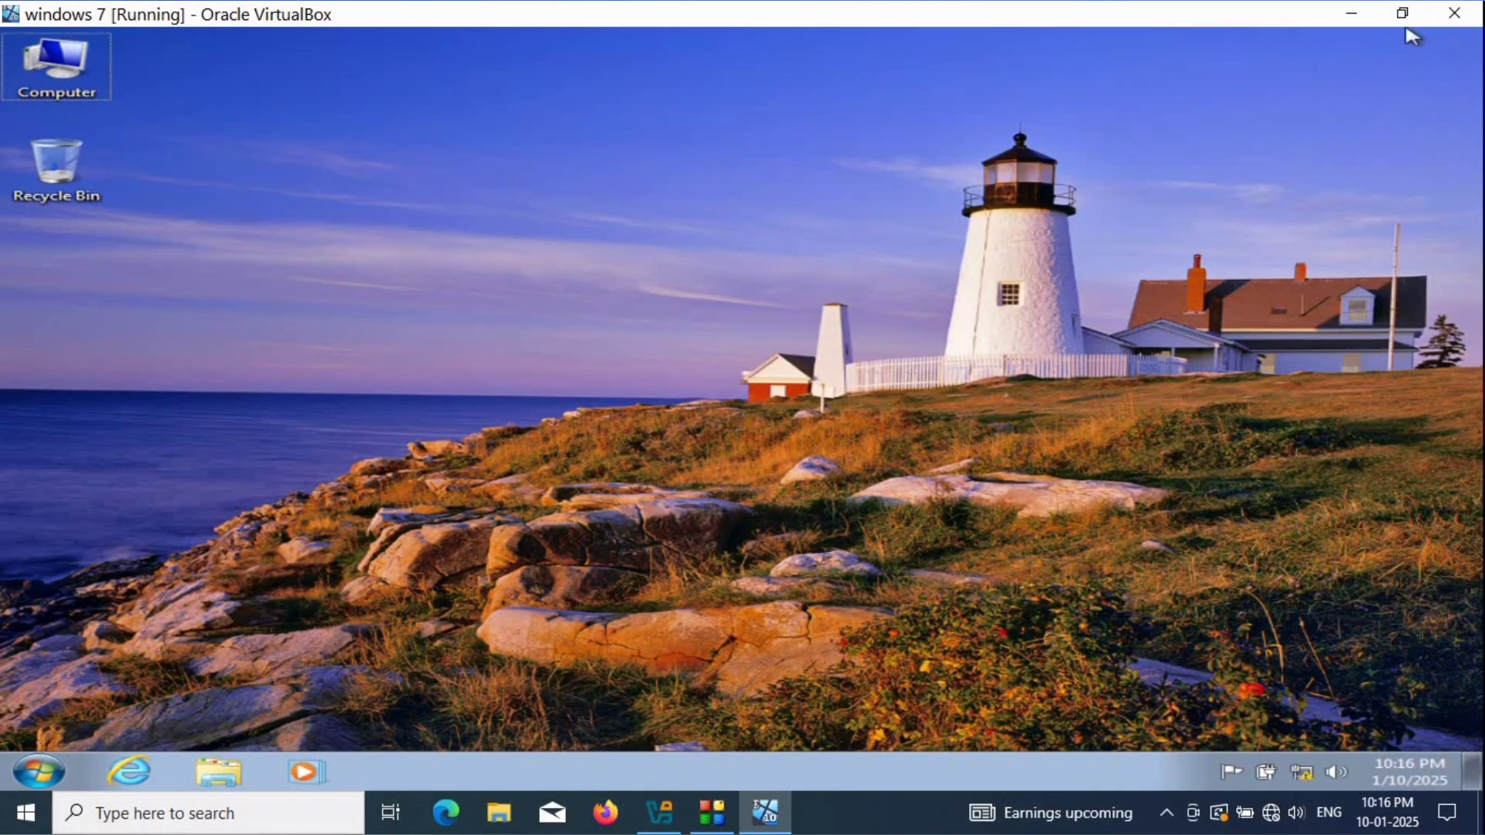
key(Menu)
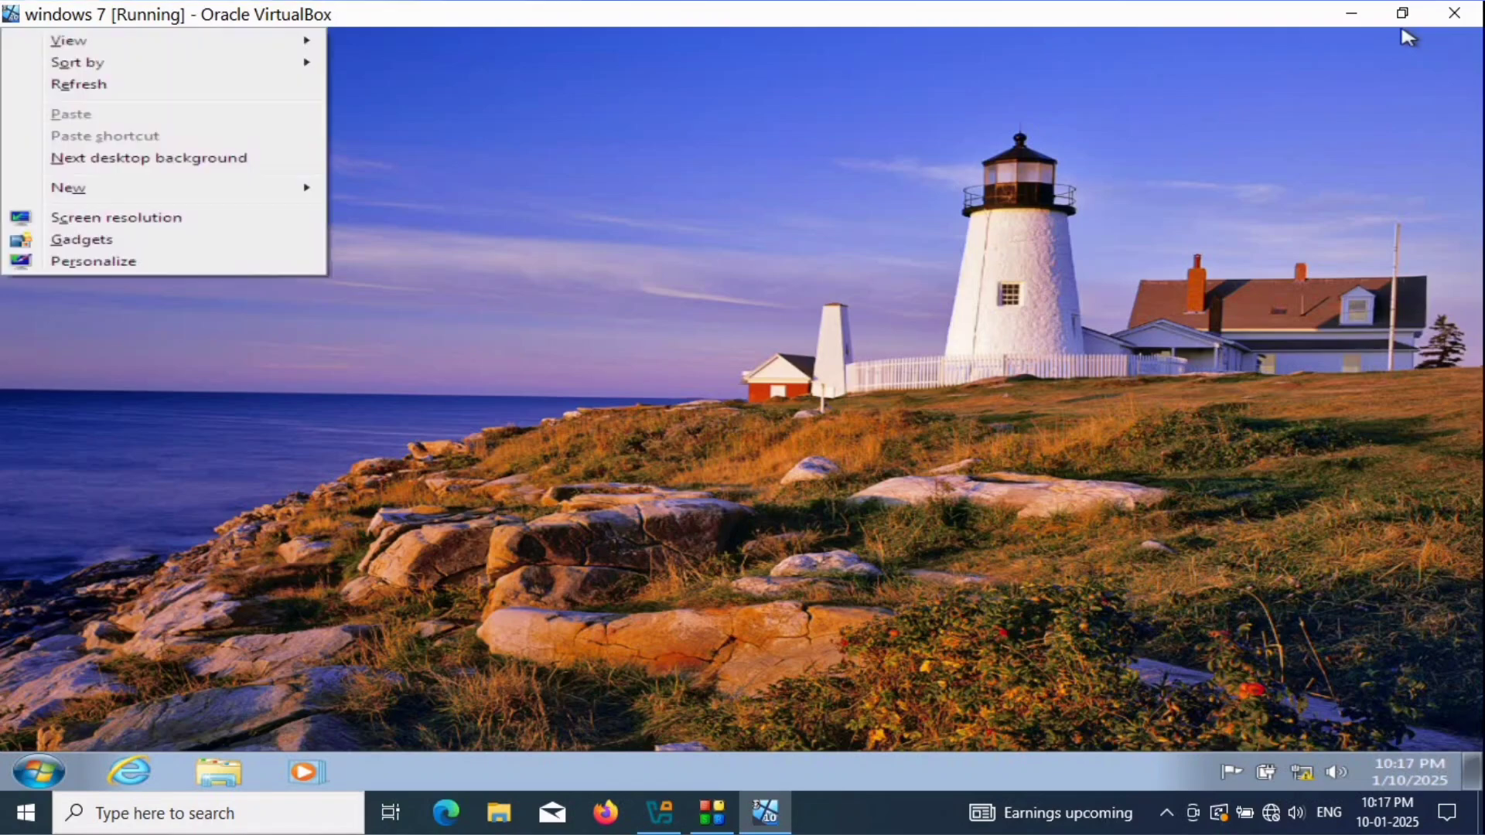
click(1266, 112)
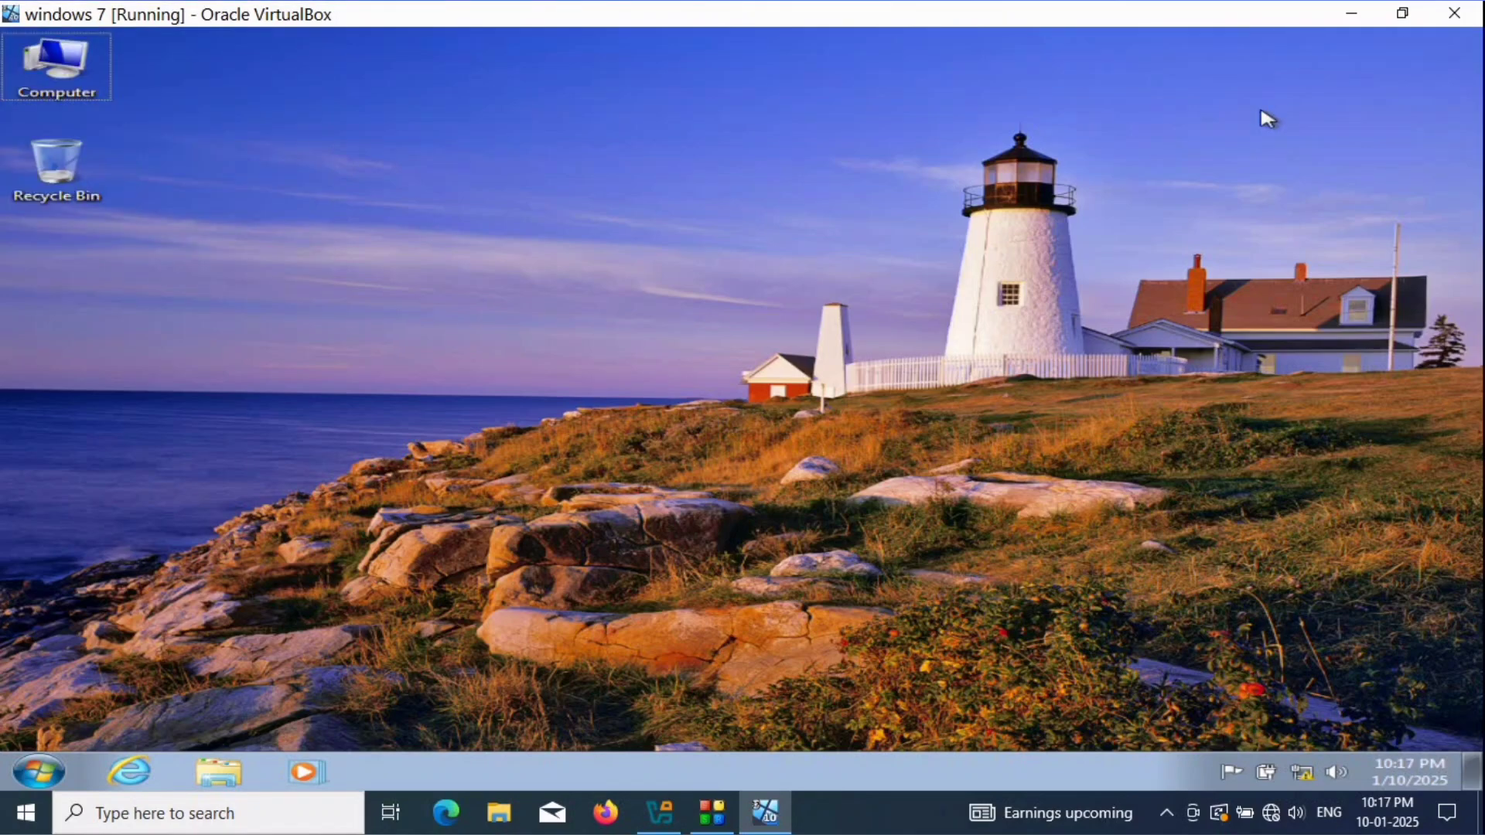
key(Down)
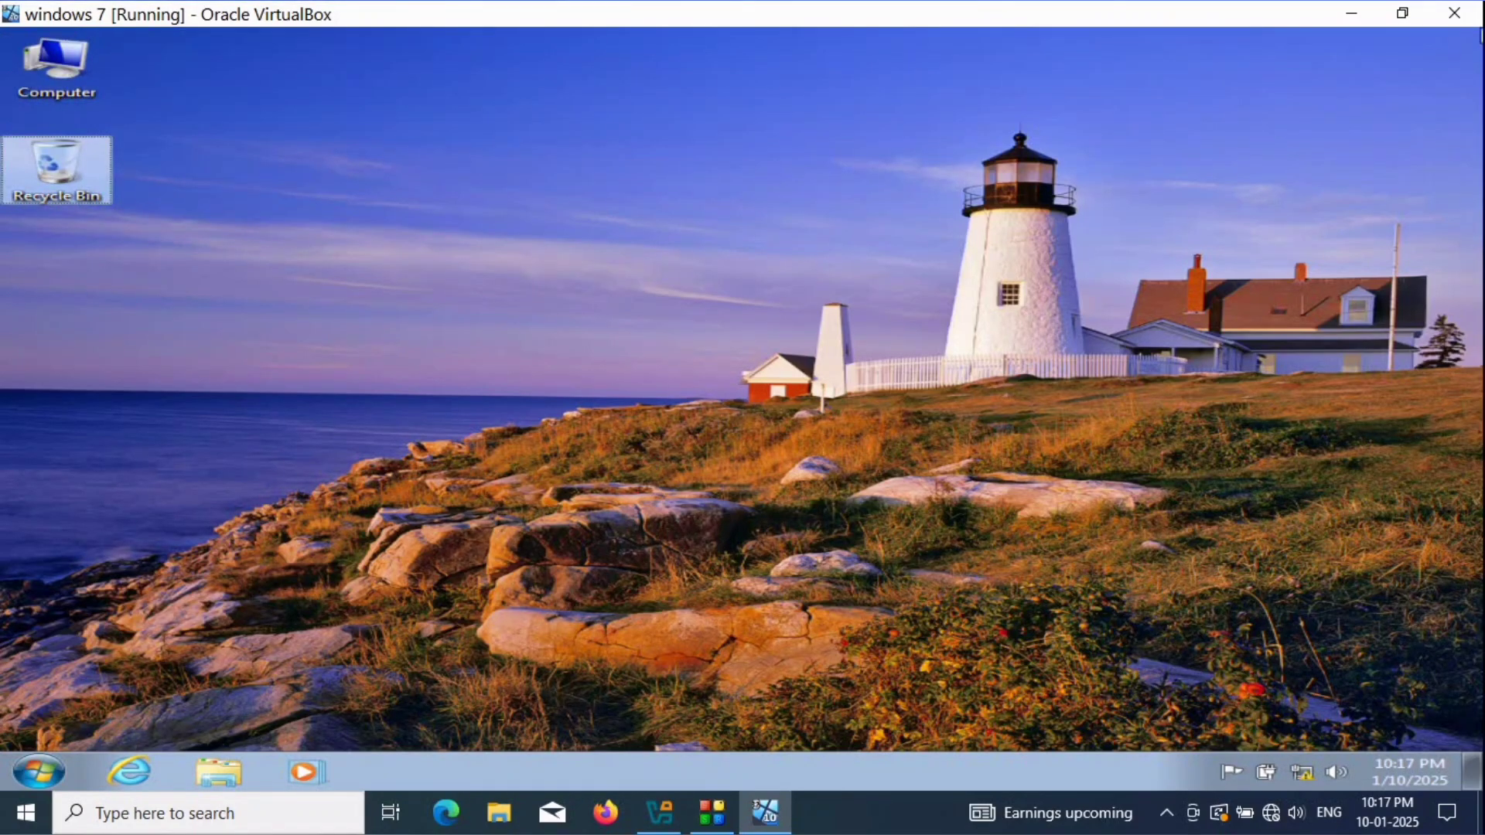